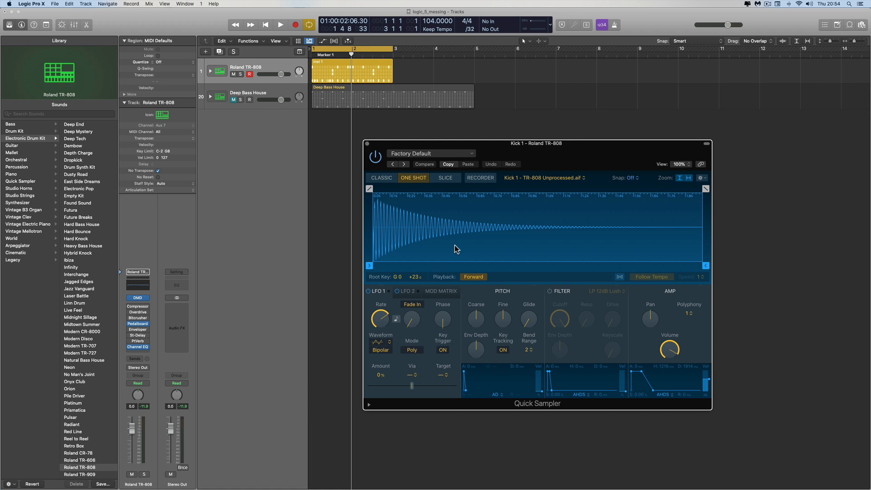
Step: Open the Inst 1 pattern region of the Roland TR-808 track in the Step Sequencer and play the pattern back
left_click(367, 144)
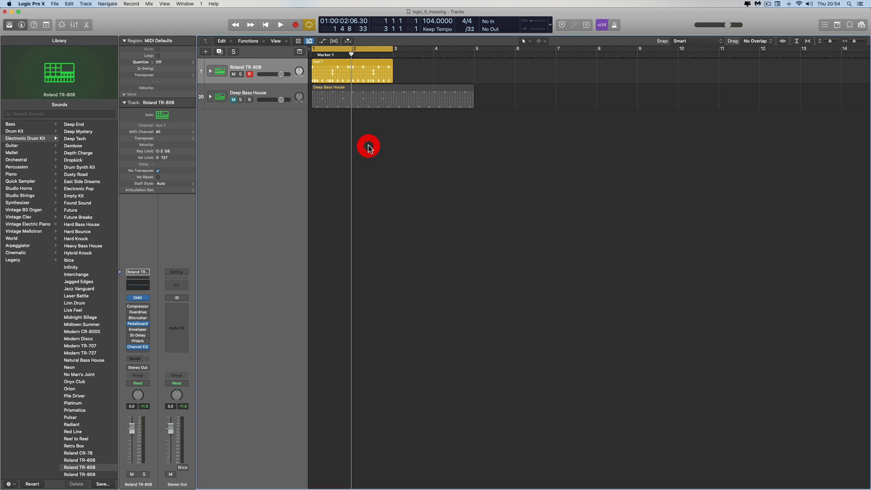
left_click(274, 64)
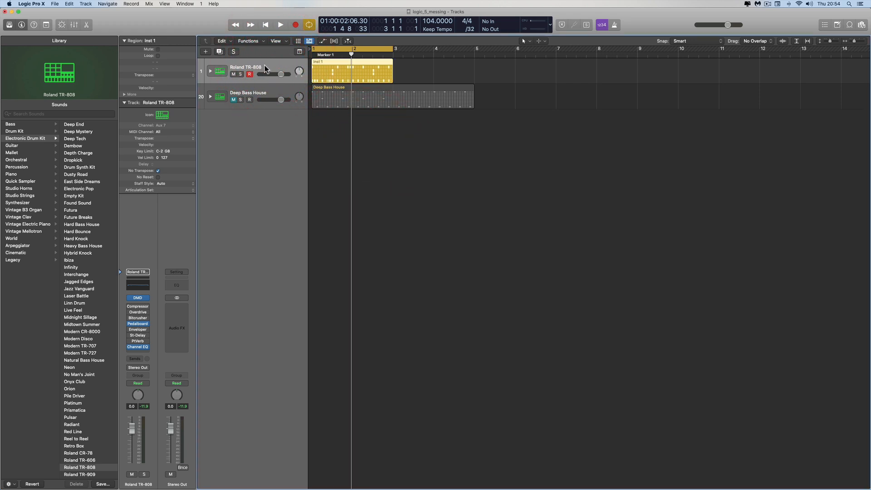
double_click(334, 61)
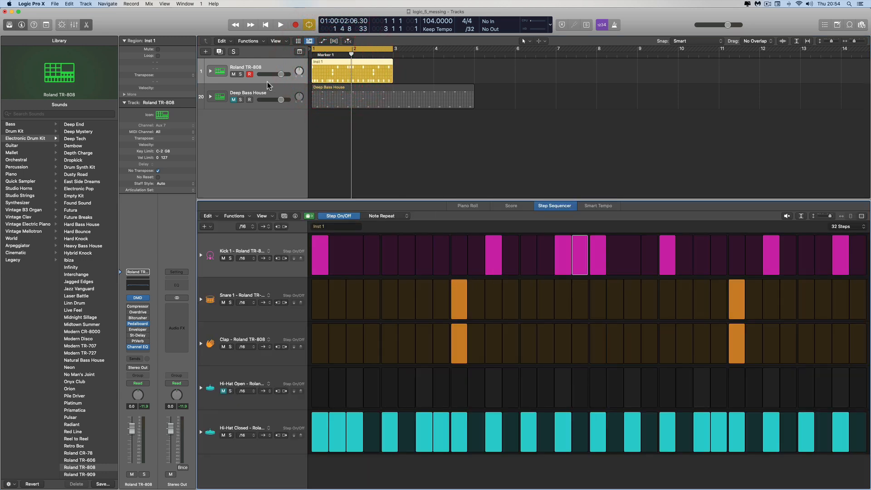
scroll(274, 72, "right", 5)
scroll(352, 83, "left", 5)
key("space")
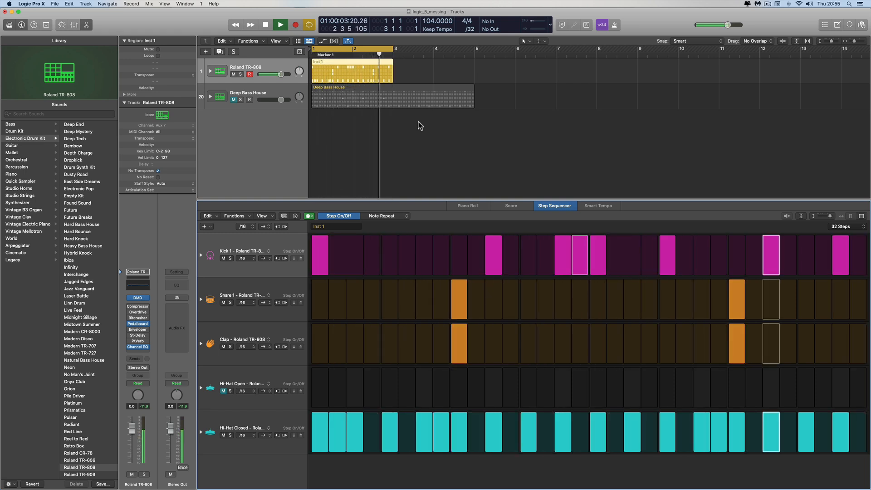
key("space")
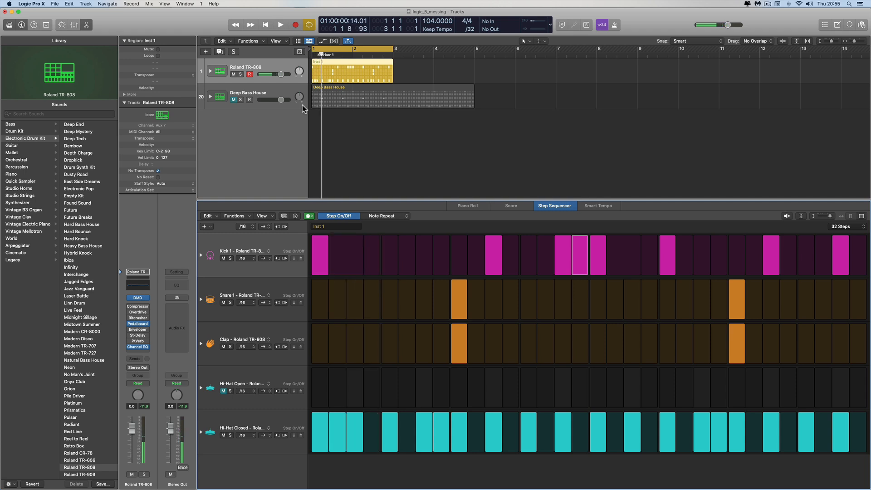
key("e")
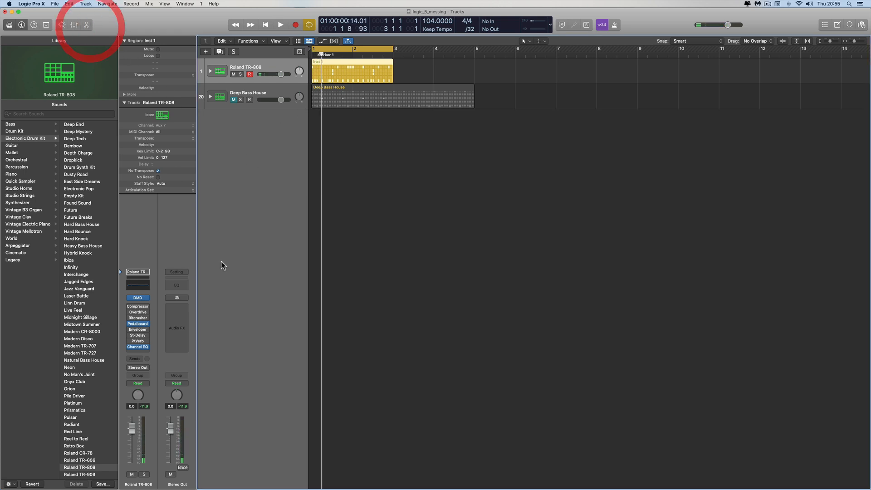
Step: Open Drum Machine Designer for the Roland TR-808 track and view the subtracks inside its track stack
left_click(137, 298)
left_click_drag(445, 107, 424, 95)
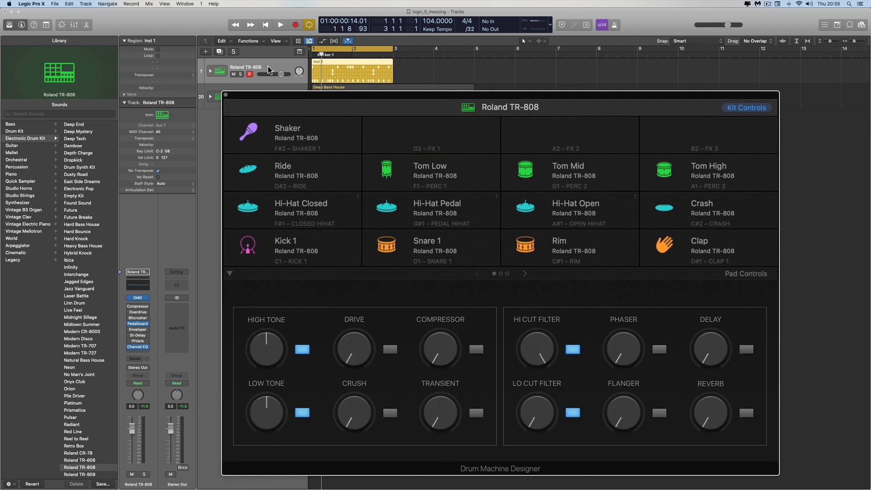
left_click_drag(285, 95, 342, 91)
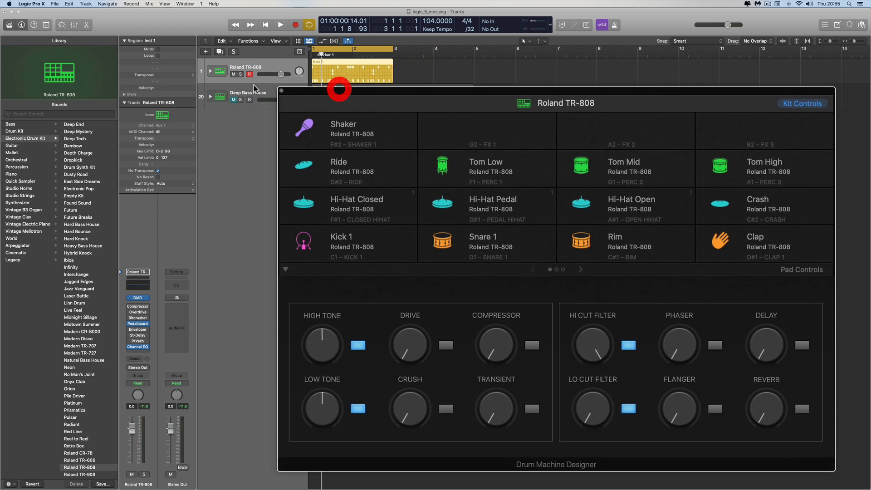
left_click(210, 71)
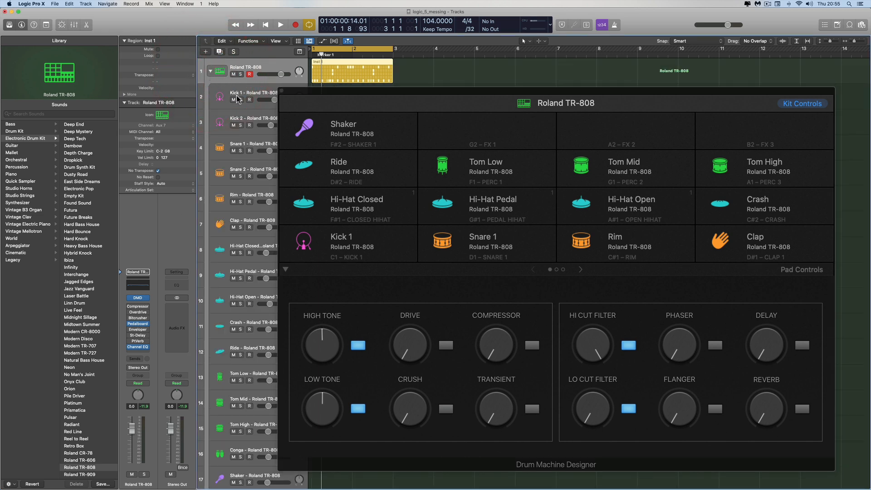
left_click(210, 71)
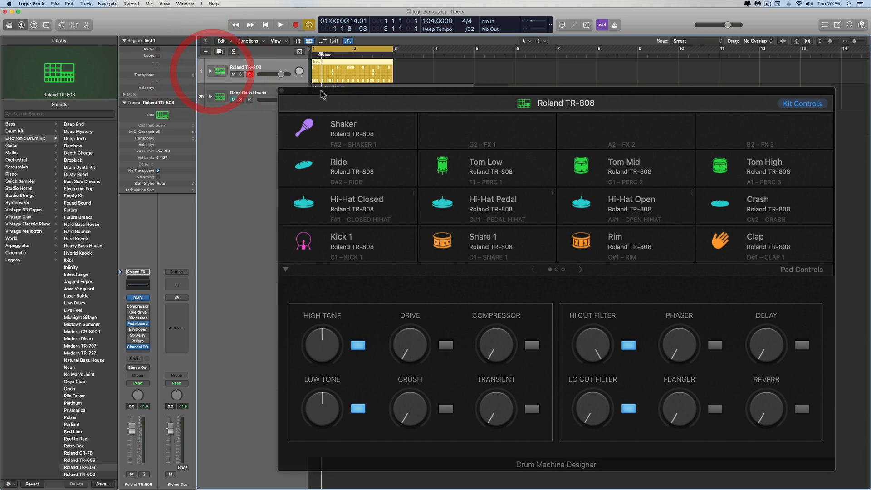
left_click_drag(324, 91, 304, 83)
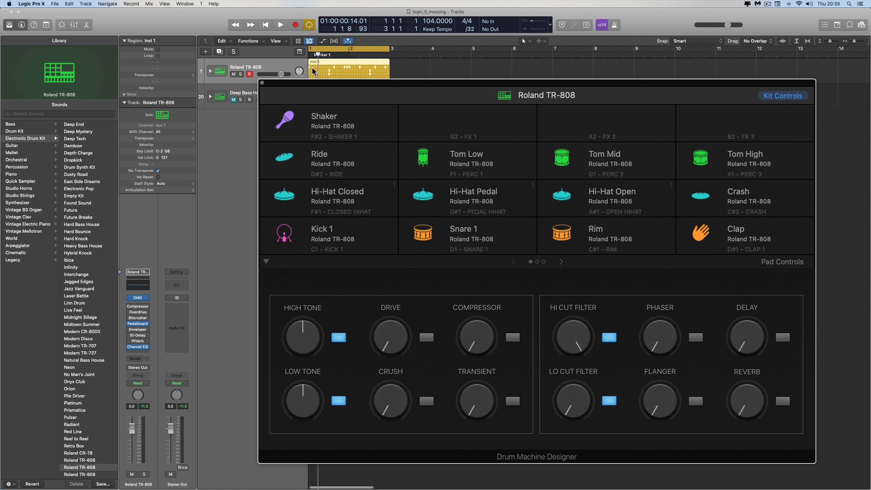
Step: Examine the input and output notes of the kick, snare, rim, clap and hi-hat pads in Drum Machine Designer
mouse_move(317, 242)
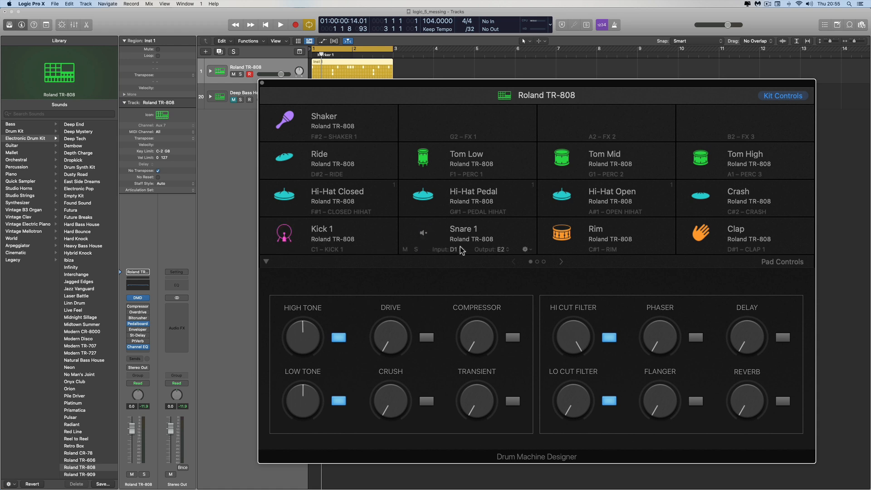
mouse_move(720, 245)
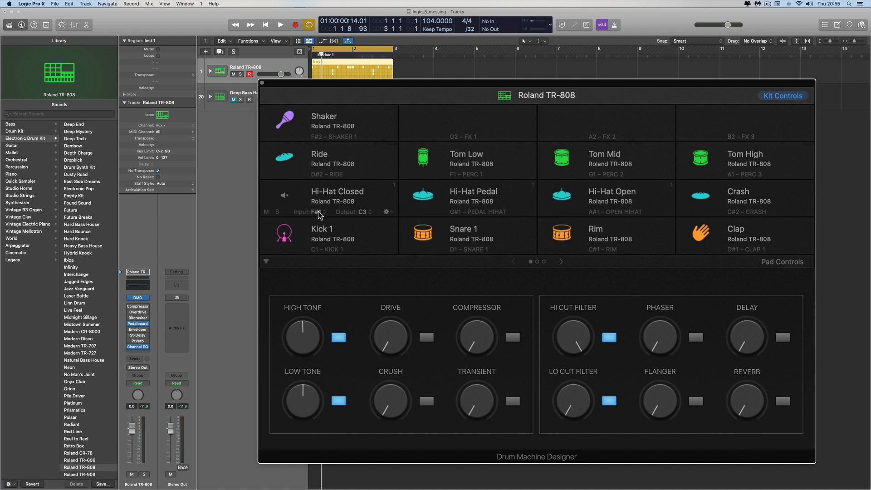
mouse_move(461, 215)
mouse_move(596, 215)
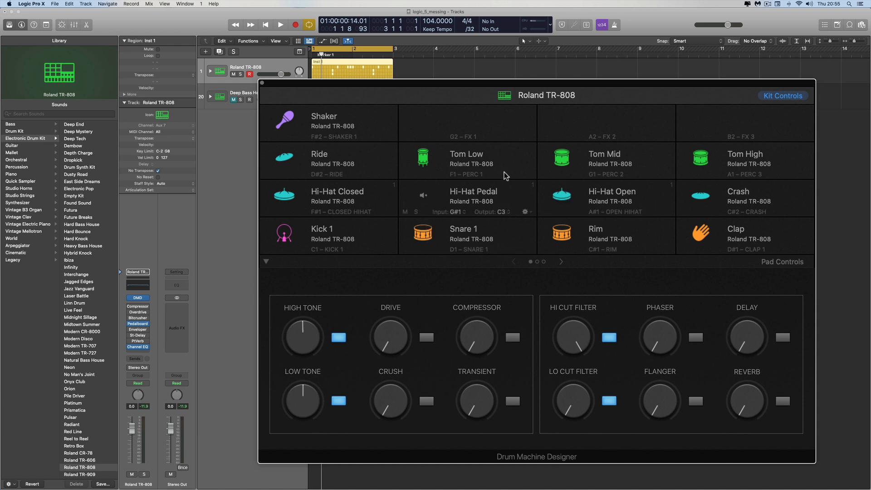
left_click_drag(479, 85, 479, 91)
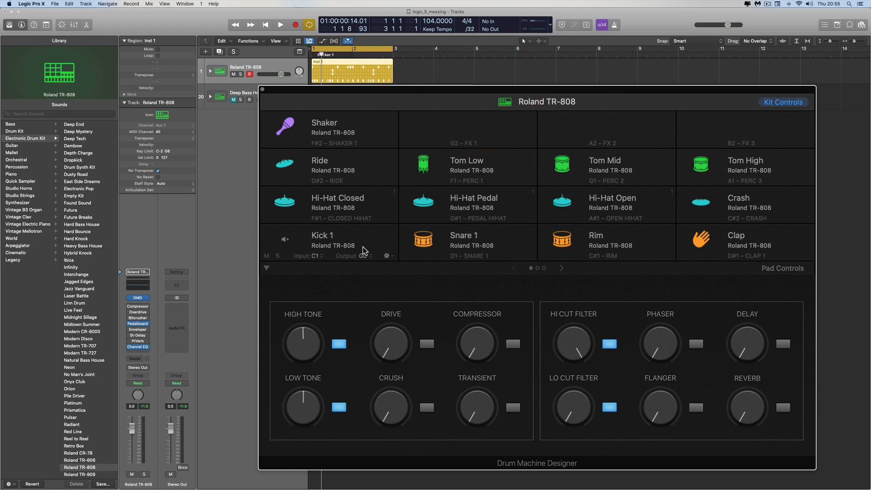
mouse_move(632, 248)
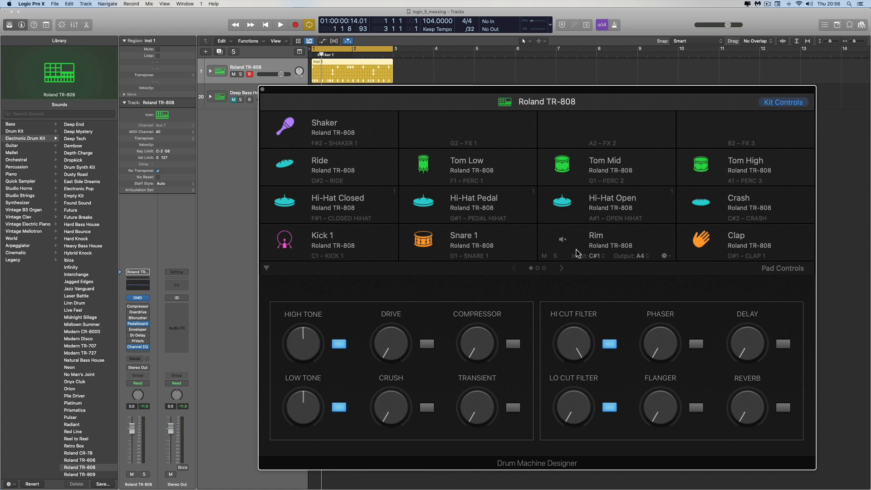
mouse_move(314, 257)
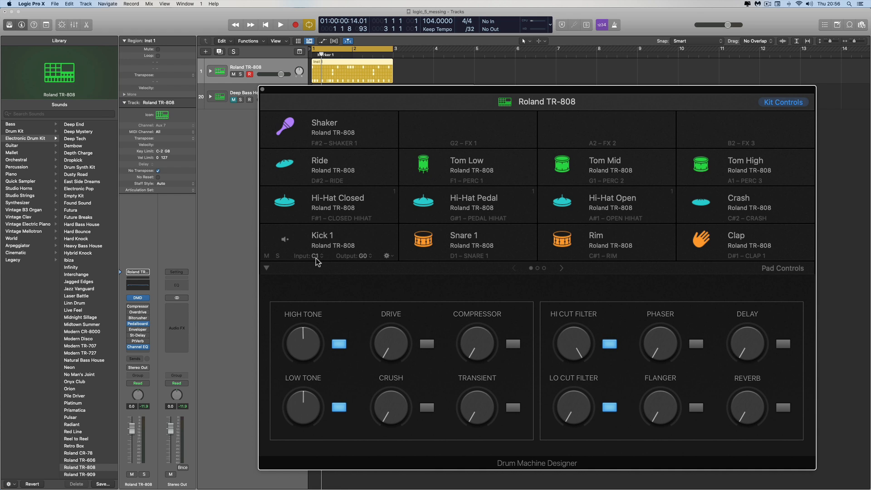
mouse_move(508, 255)
Step: Show the Kick 1 pad's Q-Sampler view and output note, and close Drum Machine Designer
left_click(329, 233)
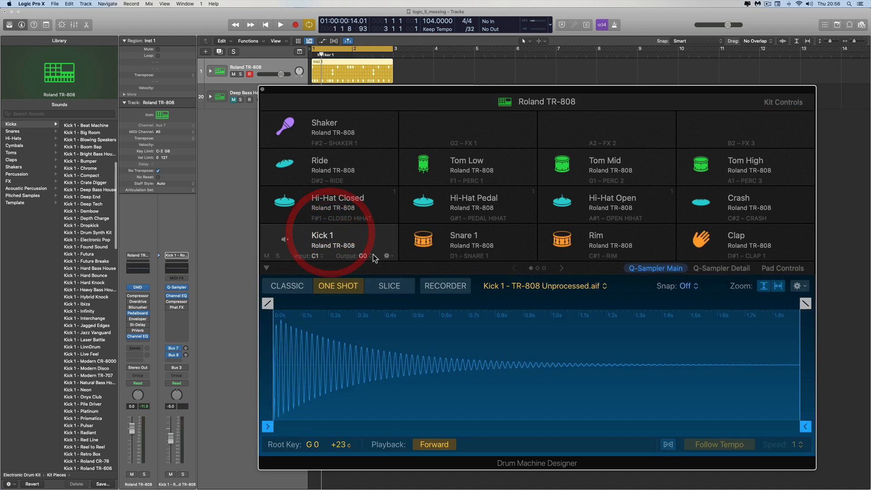
mouse_move(353, 245)
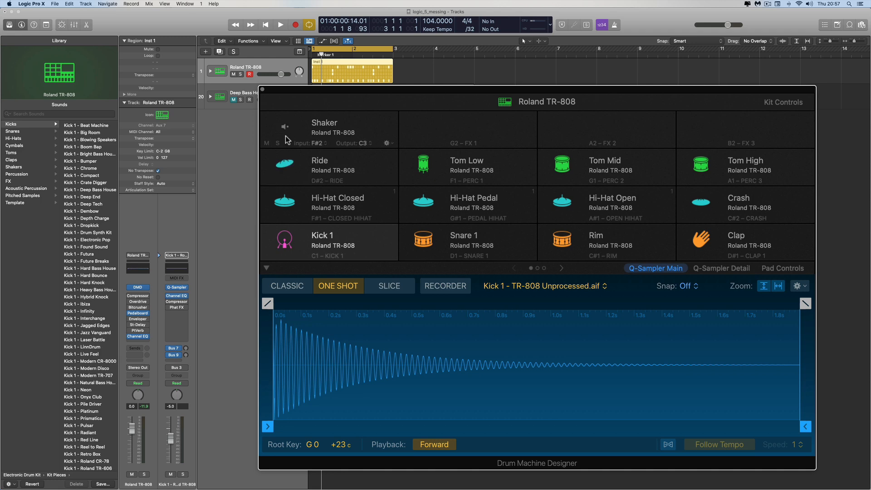
left_click(263, 89)
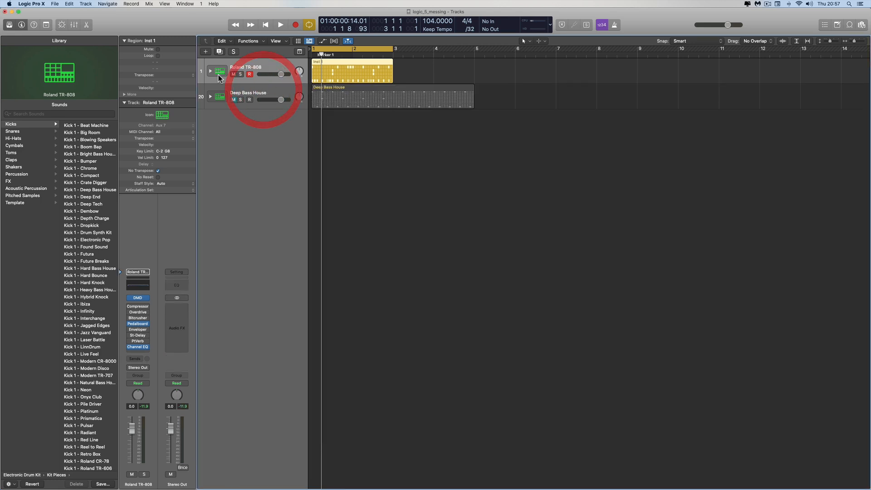
Step: Expand the Roland TR-808 track stack and check the main track's pad input notes in Drum Machine Designer
left_click(210, 71)
left_click(262, 87)
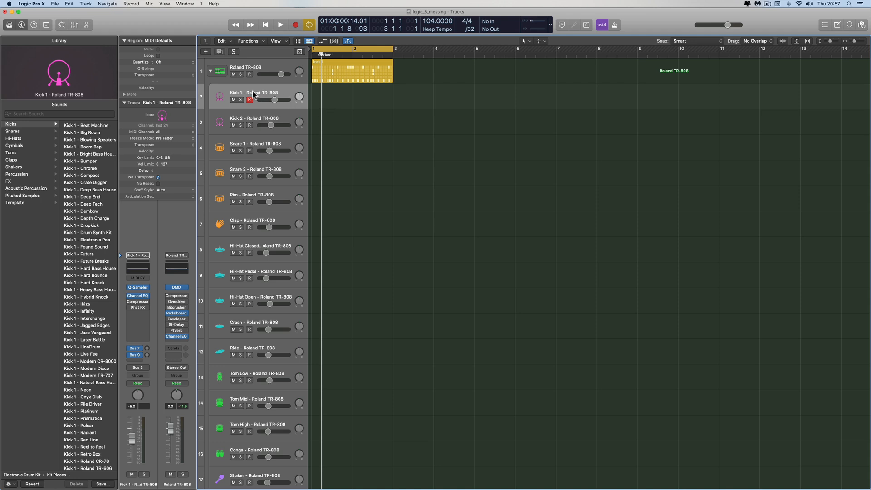
left_click(253, 67)
left_click(137, 297)
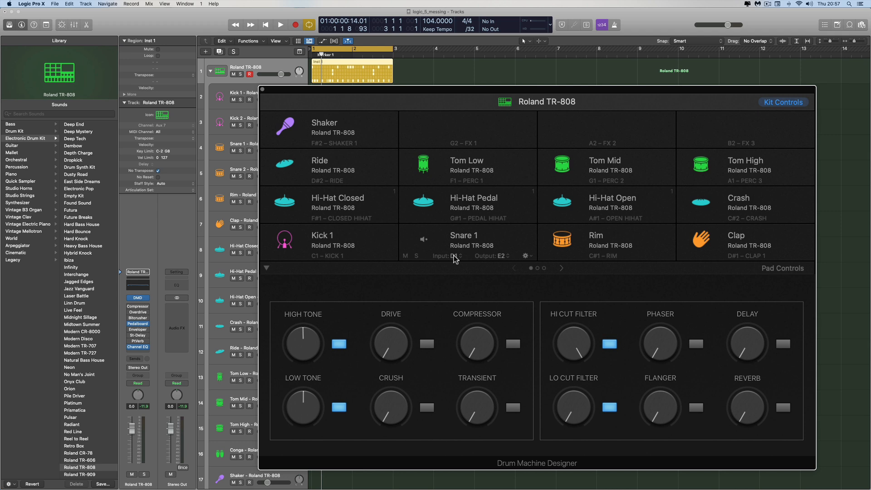
left_click(263, 89)
Step: Select the Kick 1 subtrack and view the Quick Sampler instrument on its channel strip
left_click(280, 92)
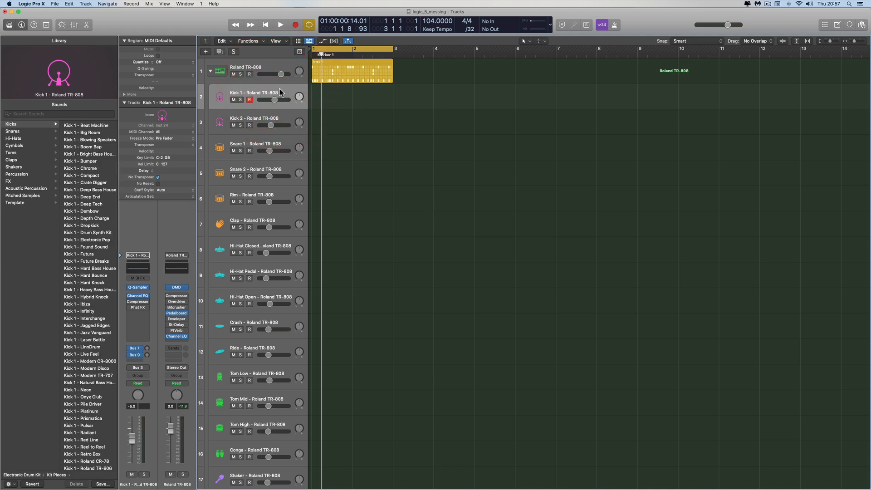
mouse_move(139, 288)
left_click(138, 288)
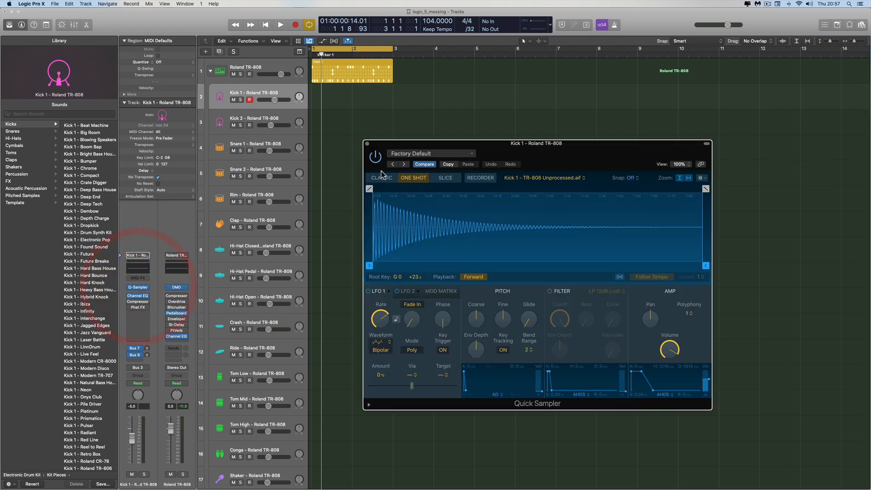
left_click_drag(402, 150, 332, 158)
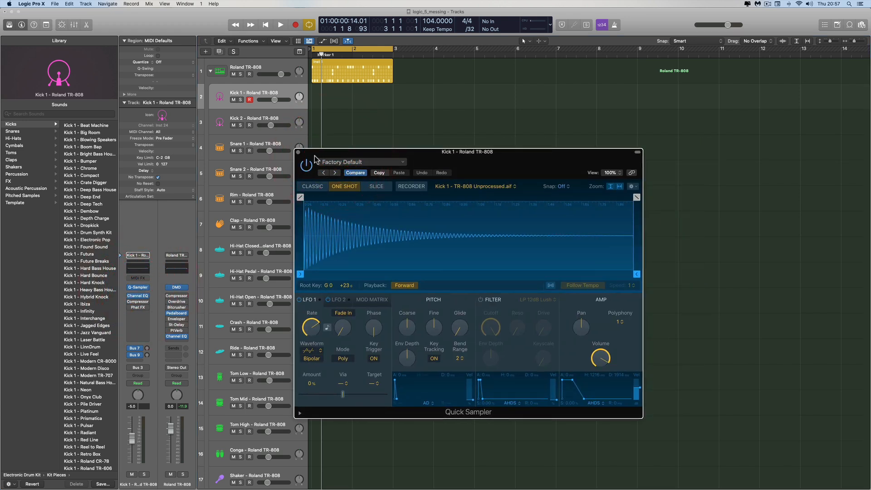
left_click(298, 152)
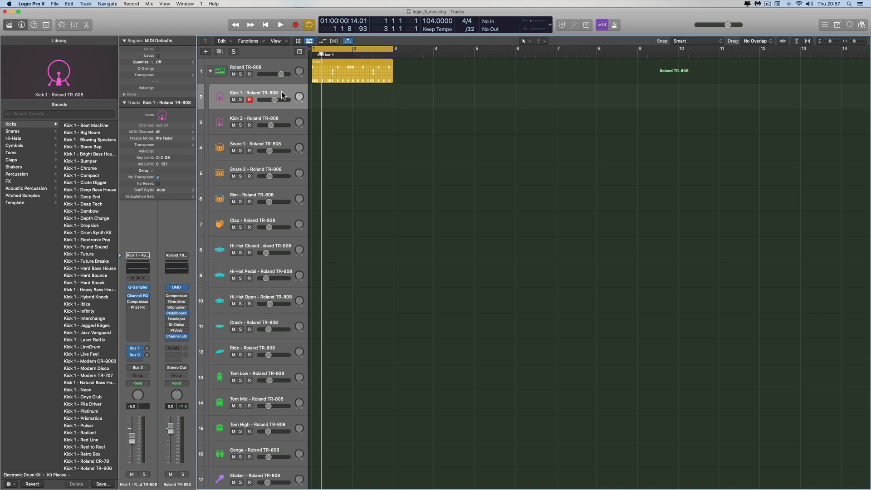
Step: Reopen the Kick 1 Quick Sampler to examine its sample, and collapse the Roland TR-808 track stack
left_click(139, 287)
left_click_drag(393, 152, 266, 164)
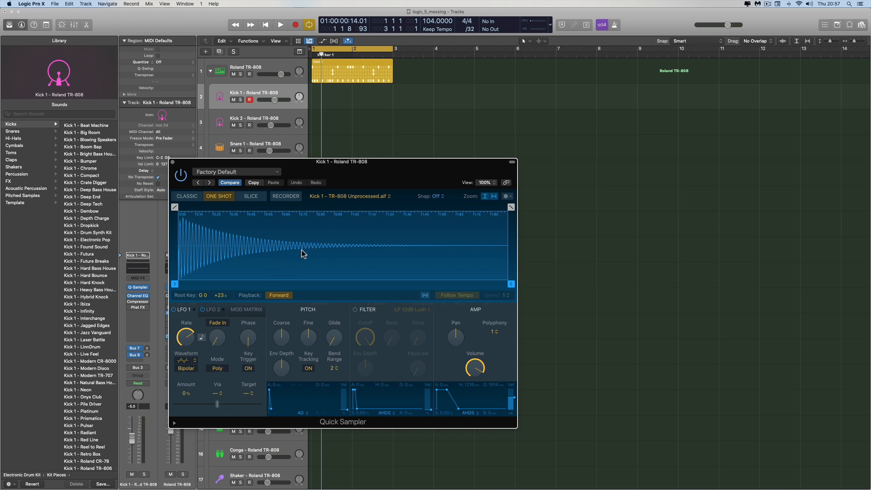
left_click_drag(306, 167, 500, 182)
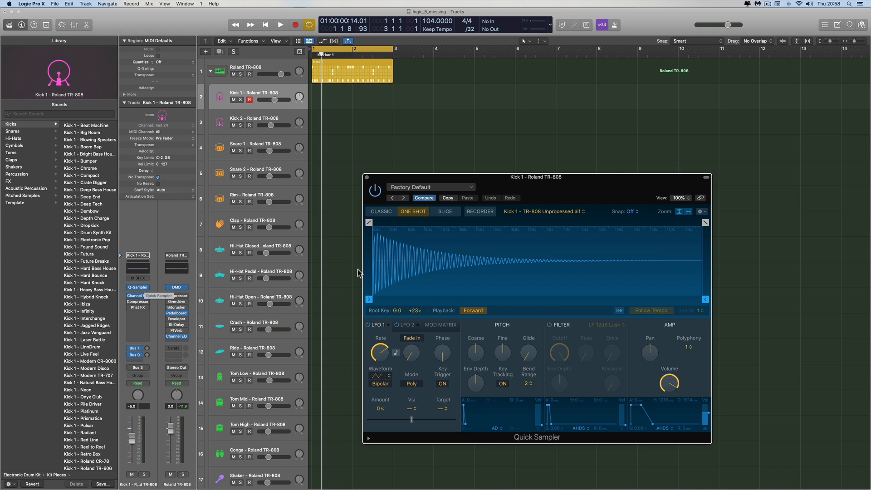
left_click_drag(453, 178, 479, 175)
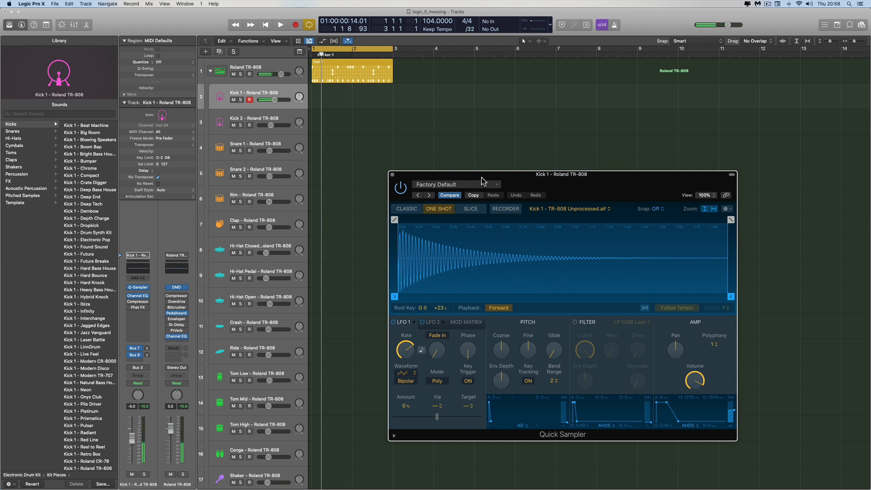
left_click_drag(459, 175, 455, 175)
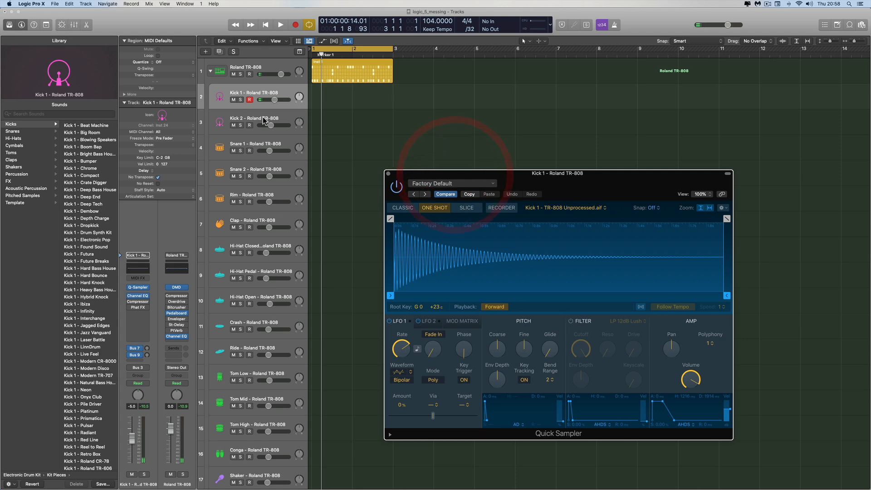
left_click(211, 72)
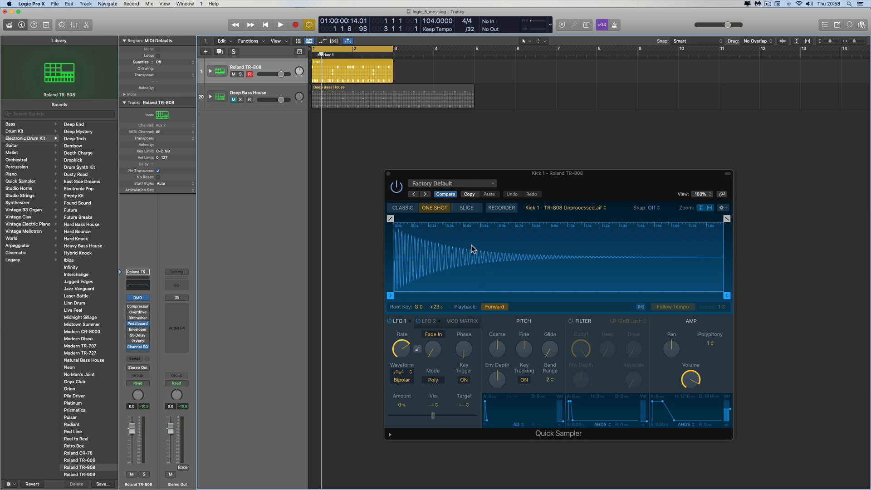
left_click(388, 174)
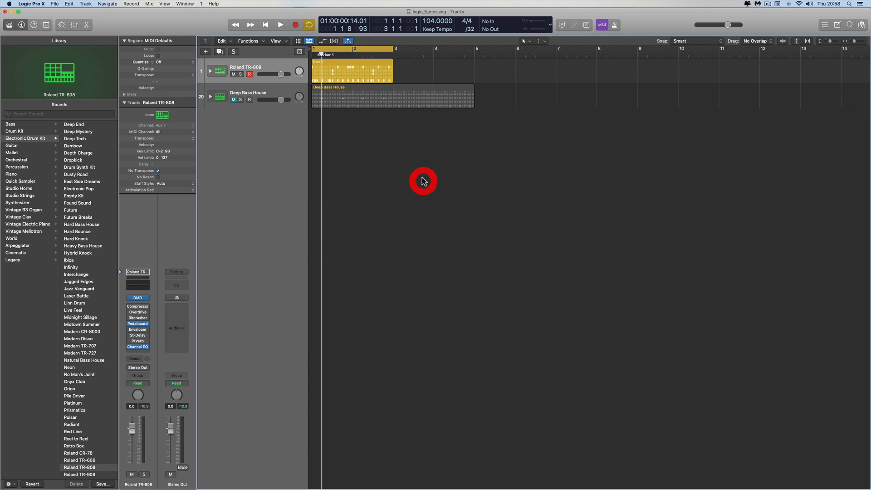
Step: Copy the Inst 1 pattern region to bar 3 on the Roland TR-808 track and convert the copy to a MIDI region
left_click(331, 64)
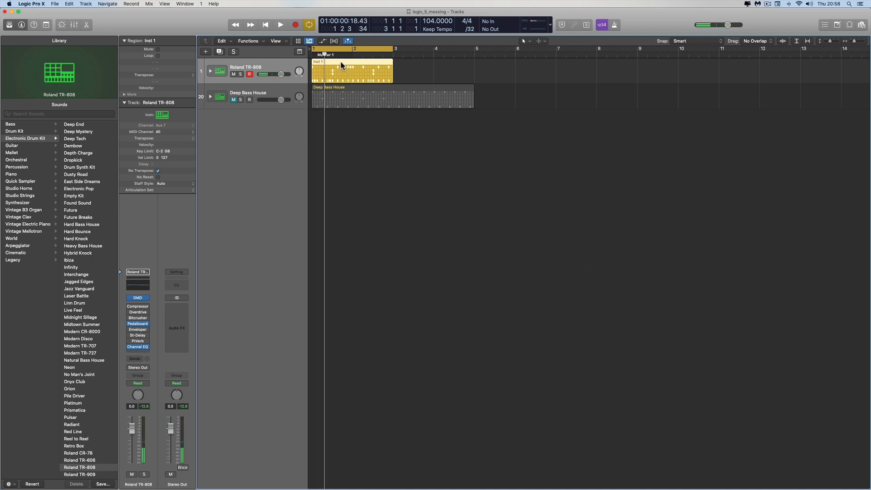
left_click_drag(341, 63, 422, 63)
right_click(420, 61)
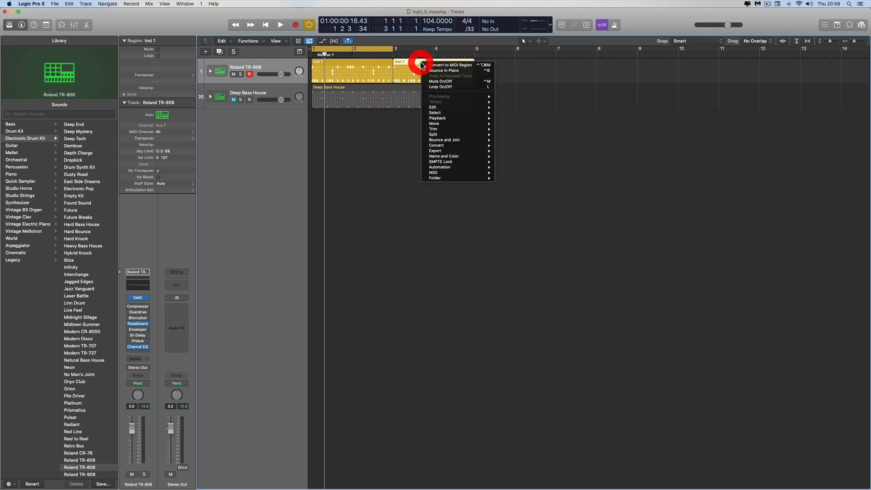
left_click(435, 65)
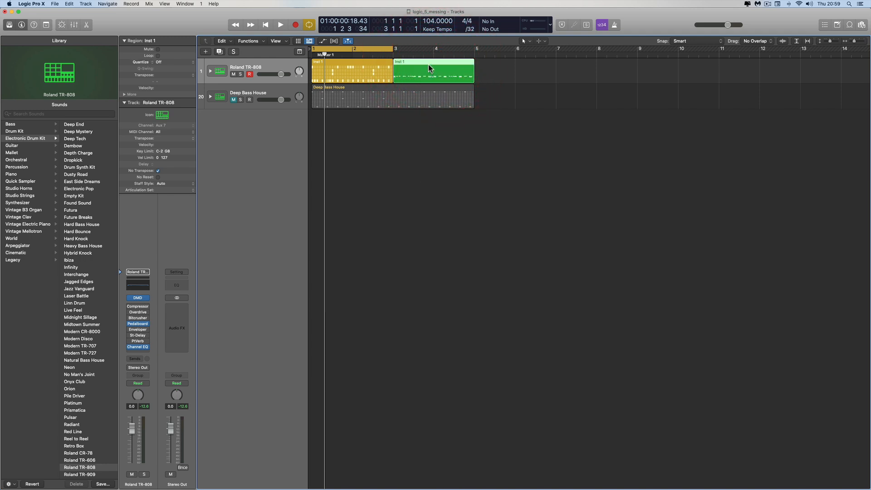
Step: Expand the Roland TR-808 track stack and move the converted Inst 1 MIDI region to bar 1 of the Kick 1 subtrack
left_click(210, 71)
left_click(335, 71)
left_click_drag(427, 63, 346, 92)
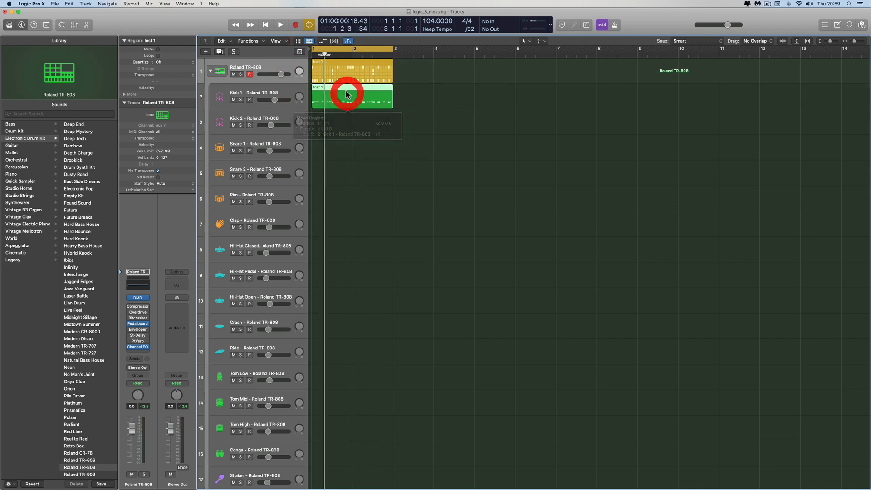
Step: Open the Inst 1 pattern region in the Step Sequencer and mute its Kick 1 row
left_click(338, 64)
double_click(338, 64)
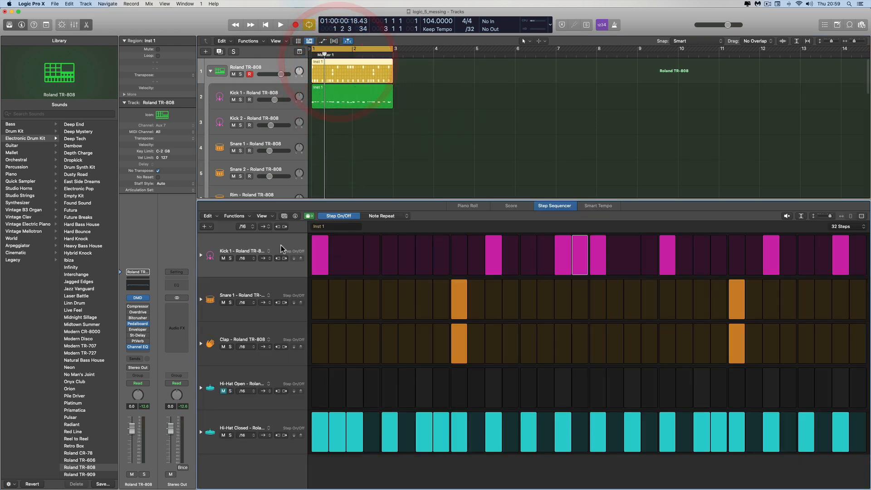
left_click(223, 258)
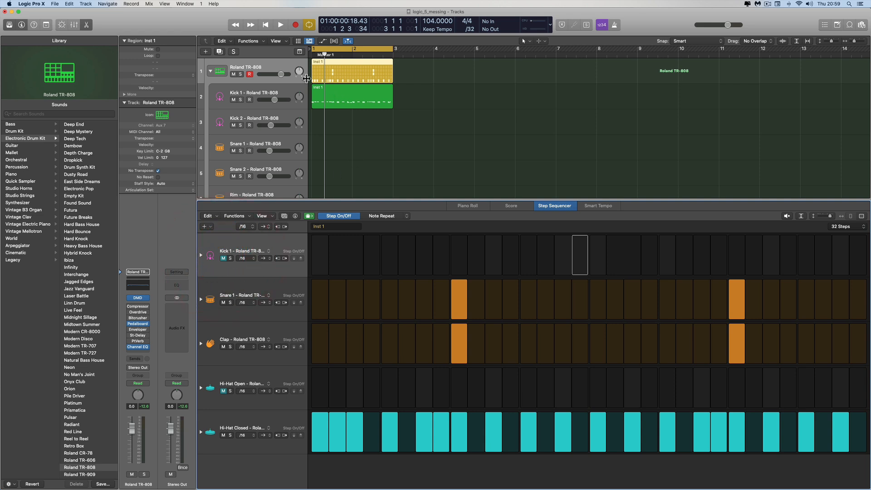
Step: Mute the Inst 1 pattern region on the main Roland TR-808 track with the Mute tool and return to the Pointer tool
right_click(415, 75)
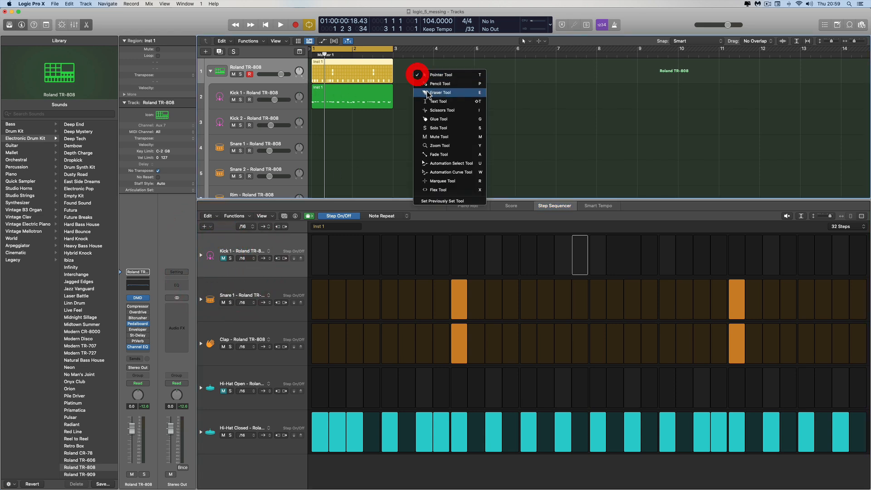
left_click(424, 137)
left_click(364, 61)
right_click(364, 59)
left_click(437, 77)
Step: Open the Kick 1 MIDI region in the Piano Roll, select the Kick 1 track and play the region back
double_click(365, 104)
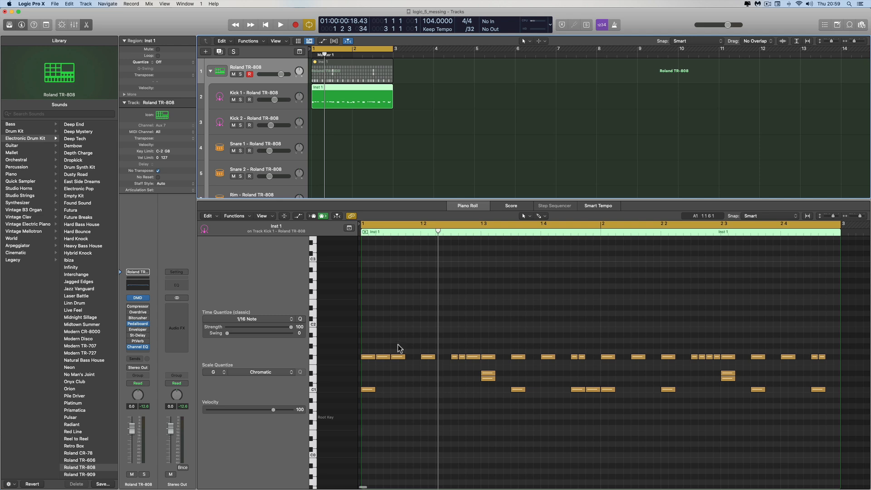
left_click(257, 97)
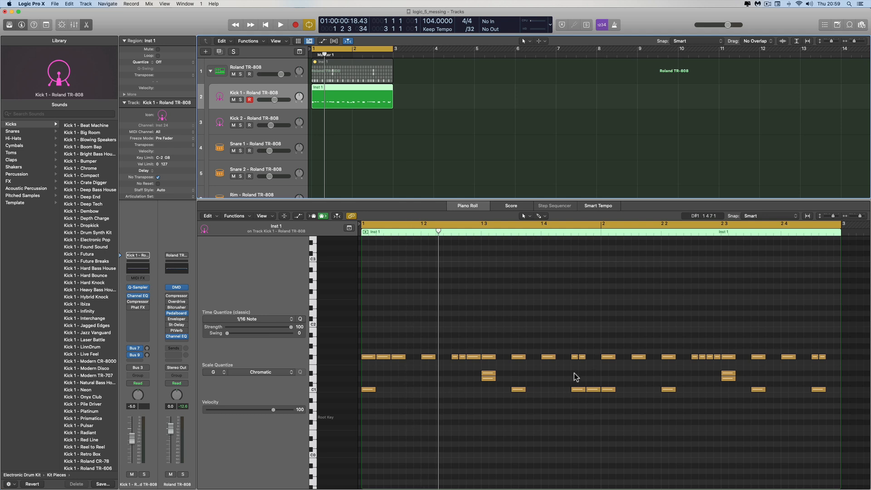
scroll(421, 341, "up", 1)
key("space")
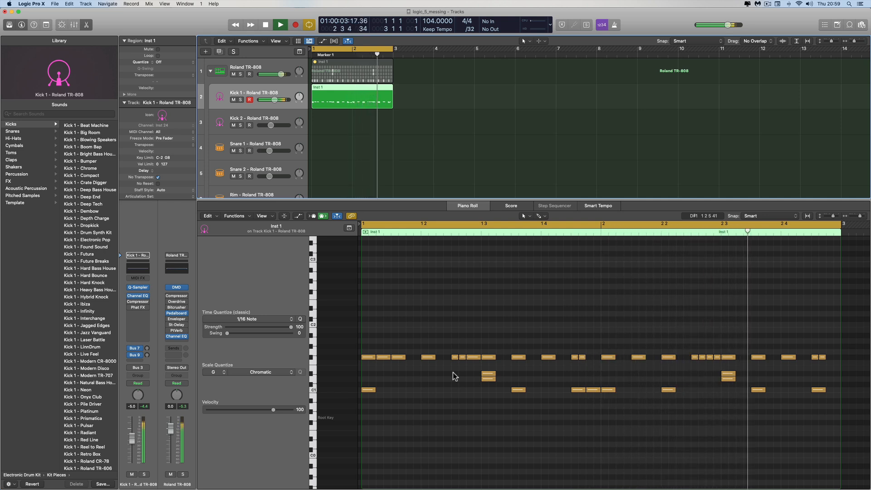
key("space")
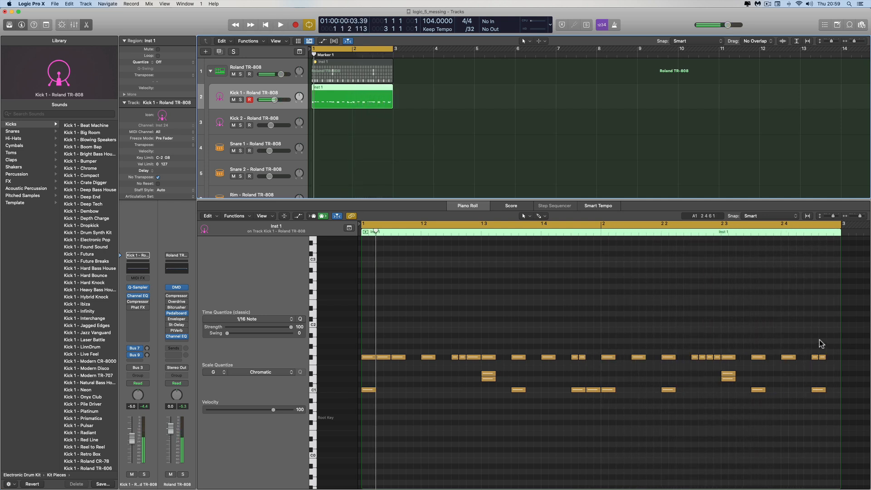
Step: Delete the notes above C1 from the Kick 1 MIDI region and move all the C1 kick notes down to the G0 root key
left_click_drag(832, 337, 358, 383)
key("Delete")
left_click(313, 389)
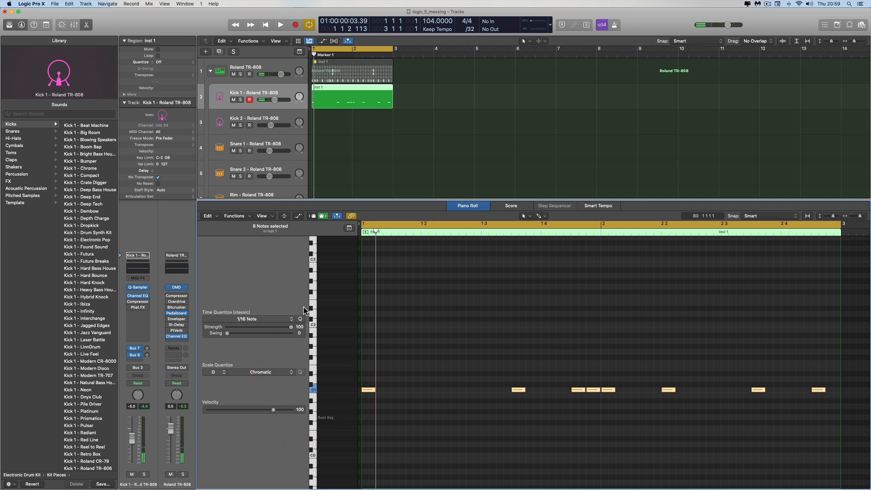
left_click_drag(366, 388, 367, 415)
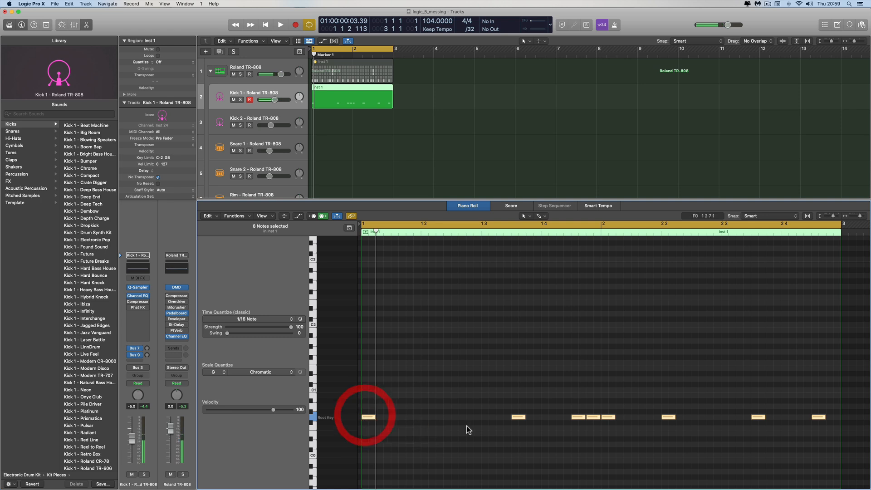
Step: Unmute the Inst 1 pattern region on the main Roland TR-808 track, leaving its Kick 1 row muted, and restore the Pointer tool
left_click(342, 61)
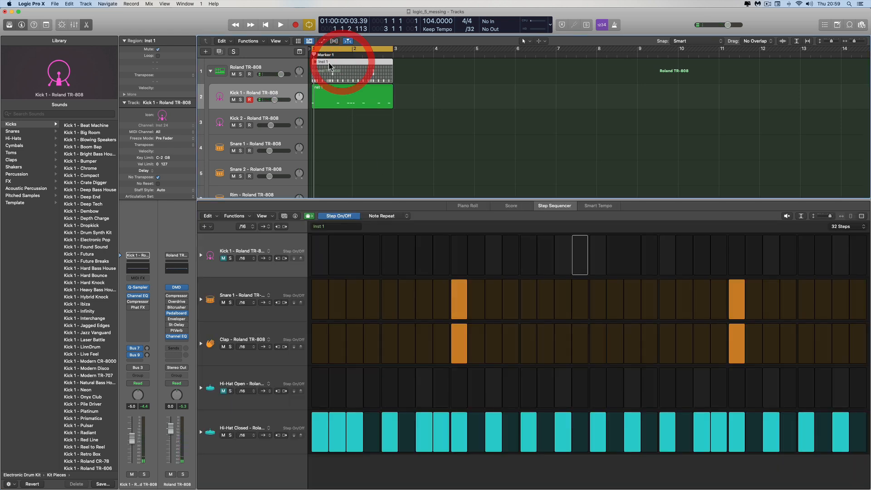
left_click(223, 258)
left_click(224, 257)
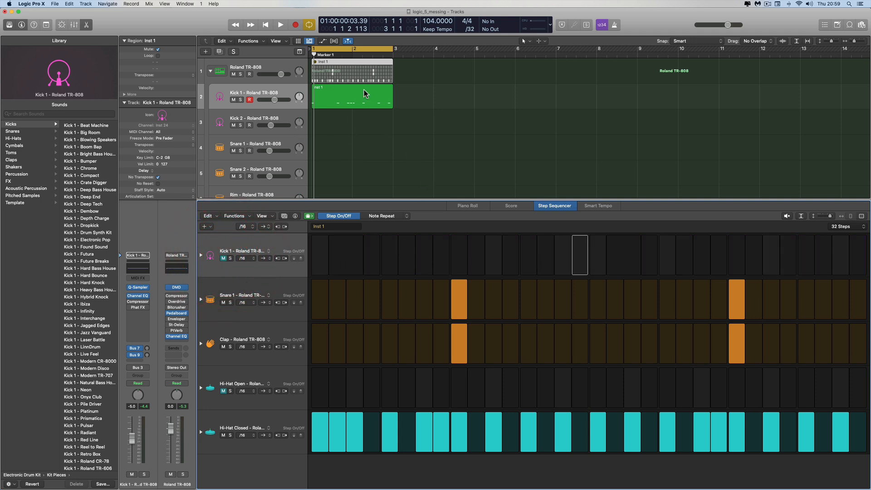
right_click(456, 68)
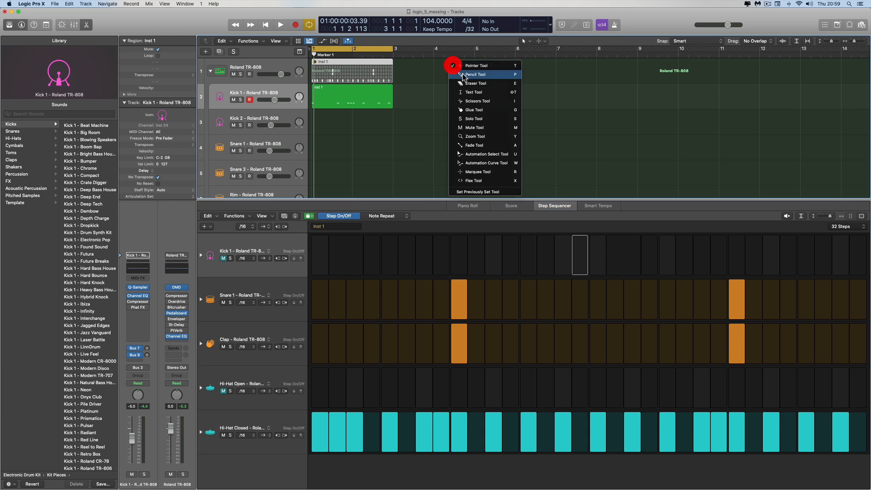
left_click(467, 128)
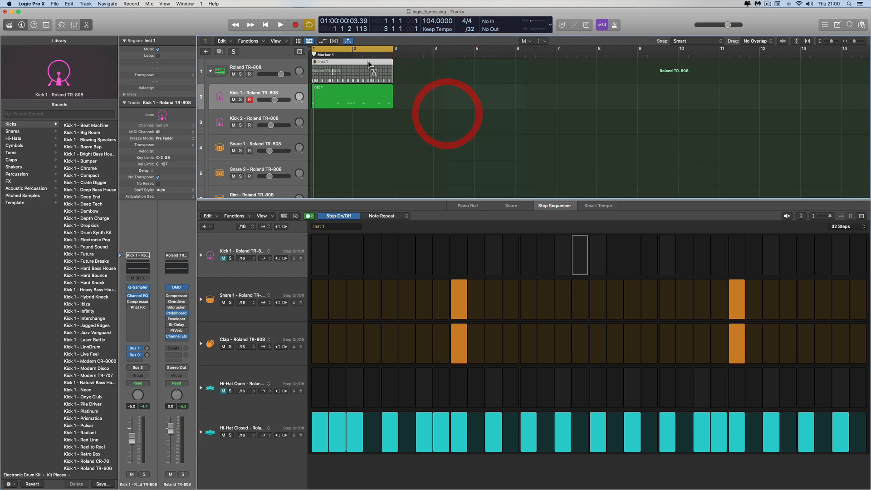
left_click(341, 68)
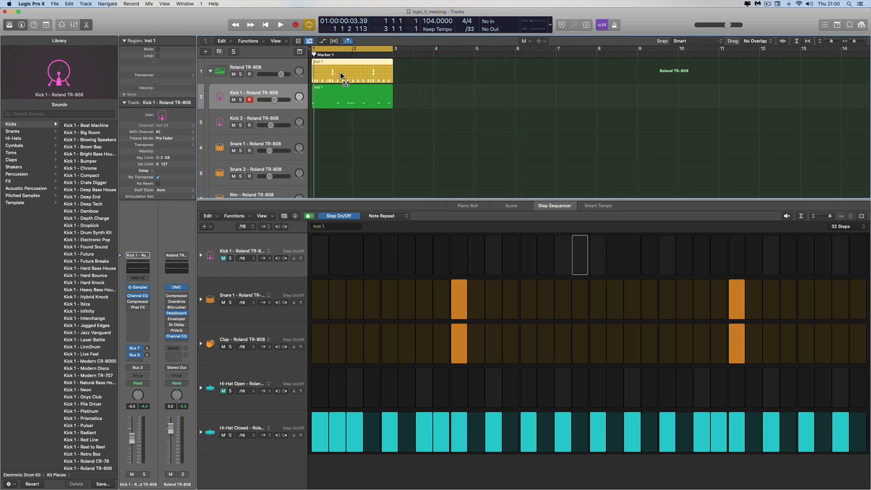
left_click(448, 58)
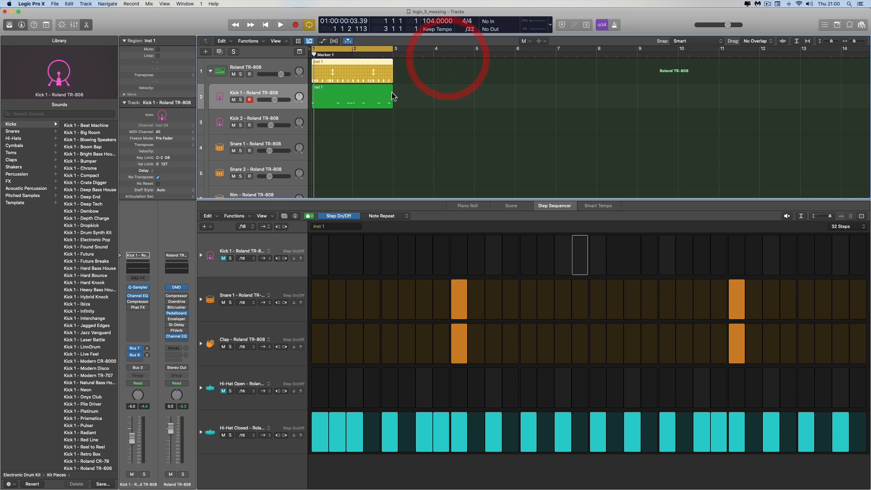
right_click(408, 87)
left_click(410, 87)
Step: Reopen the Kick 1 MIDI region in the Piano Roll and play it together with the drum pattern
double_click(371, 93)
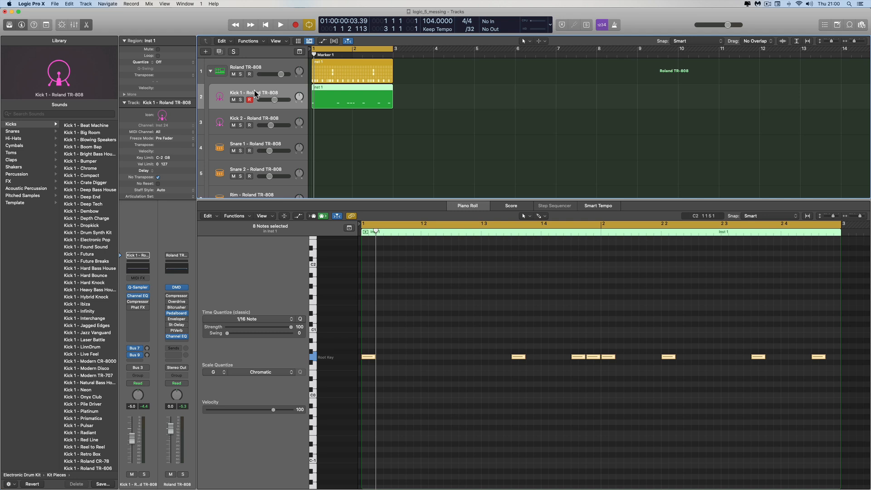
key("space")
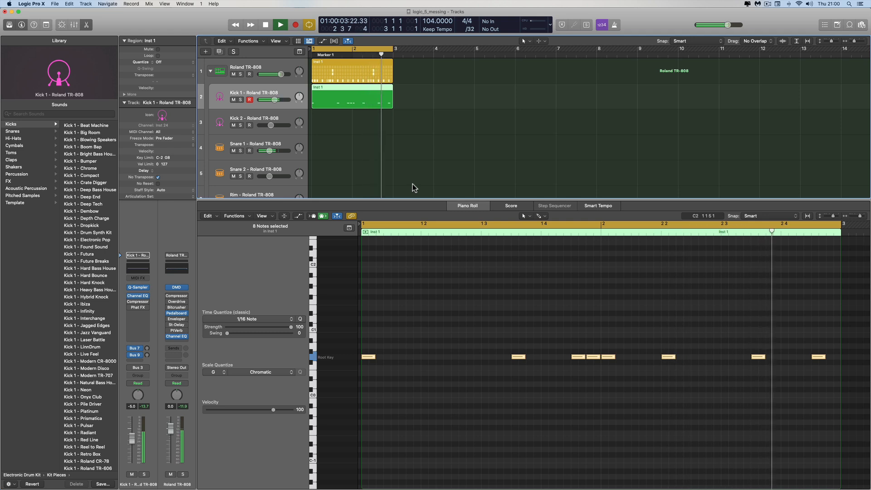
key("space")
left_click(398, 351)
key("space")
key("space")
Step: Lower the second kick note, the one at bar 2 and the second-to-last one to C0, auditioning each change
left_click_drag(518, 357, 518, 396)
key("space")
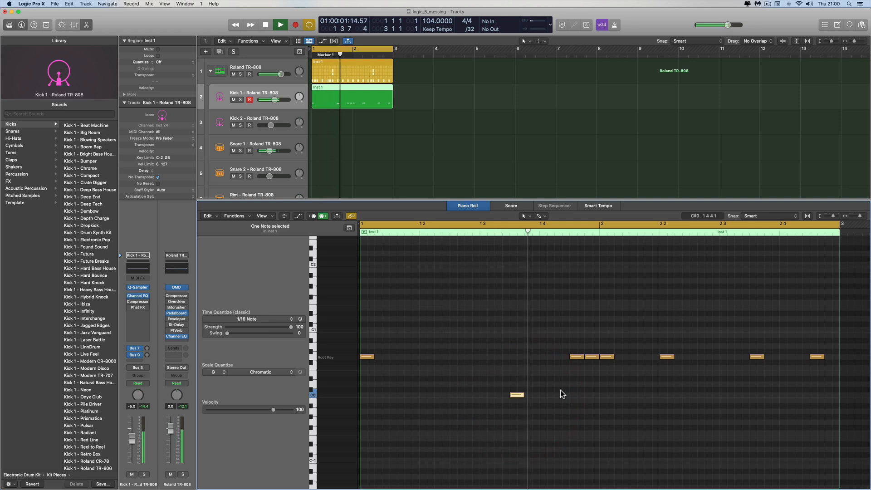
key("space")
left_click_drag(603, 357, 607, 397)
key("space")
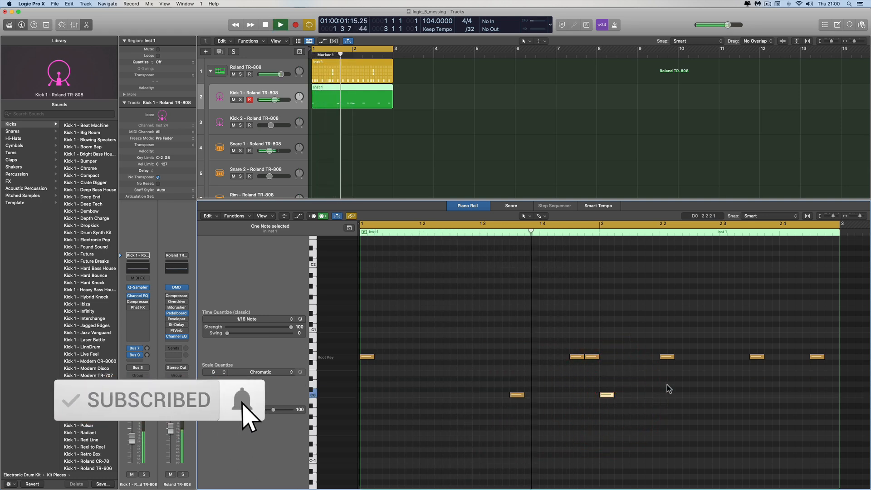
key("space")
left_click(756, 357)
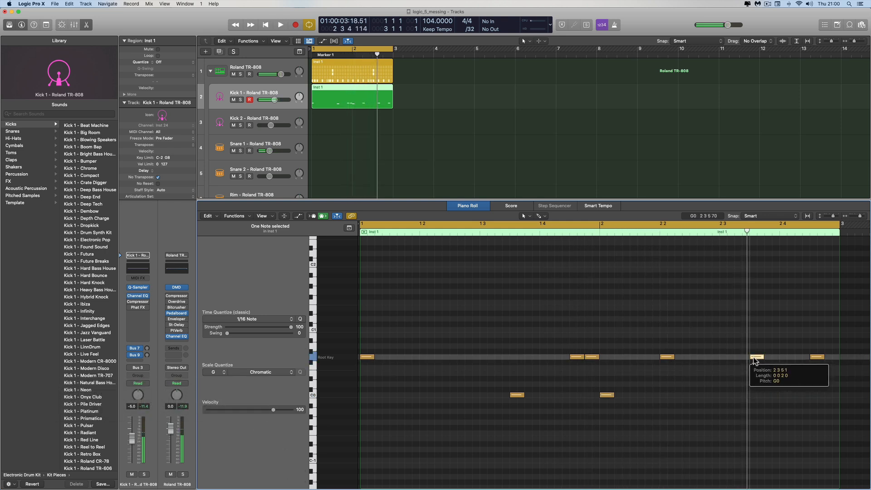
left_click_drag(754, 360, 754, 394)
key("space")
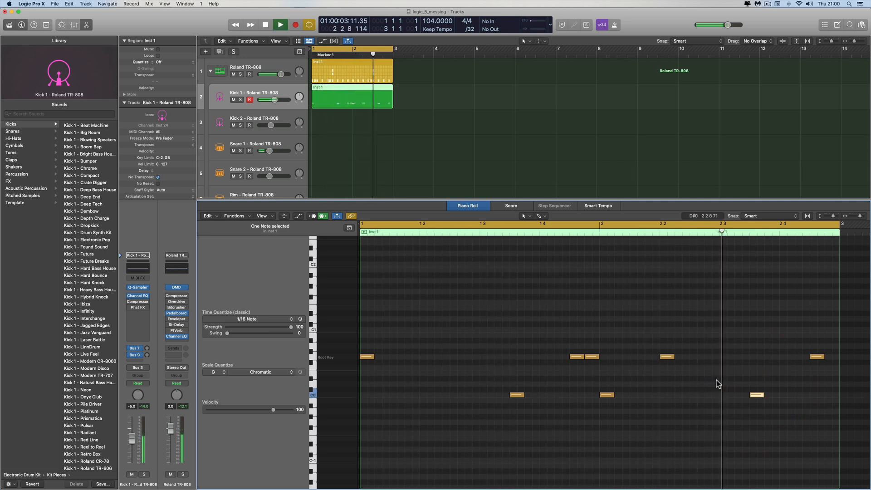
key("space")
Step: Raise the last kick note three semitones above the G0 root key and play the pattern back
mouse_move(817, 358)
left_mouse_down()
mouse_move(817, 340)
mouse_move(815, 352)
left_mouse_up()
key("space")
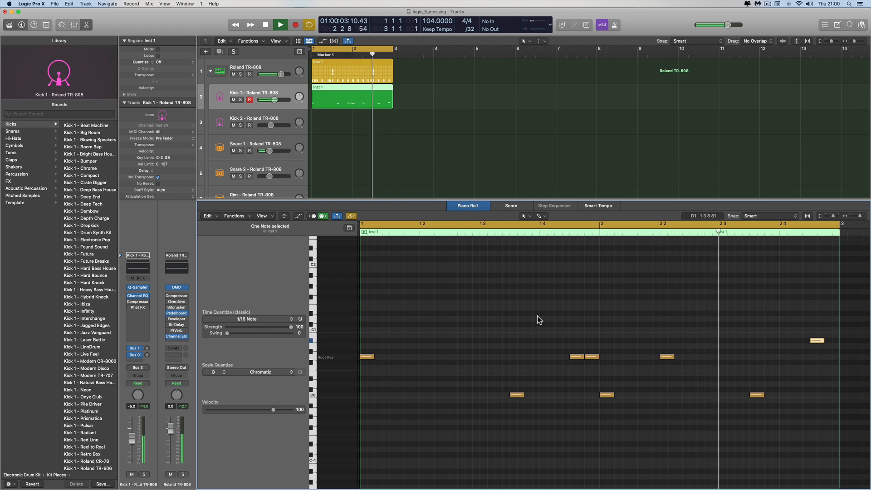
key("space")
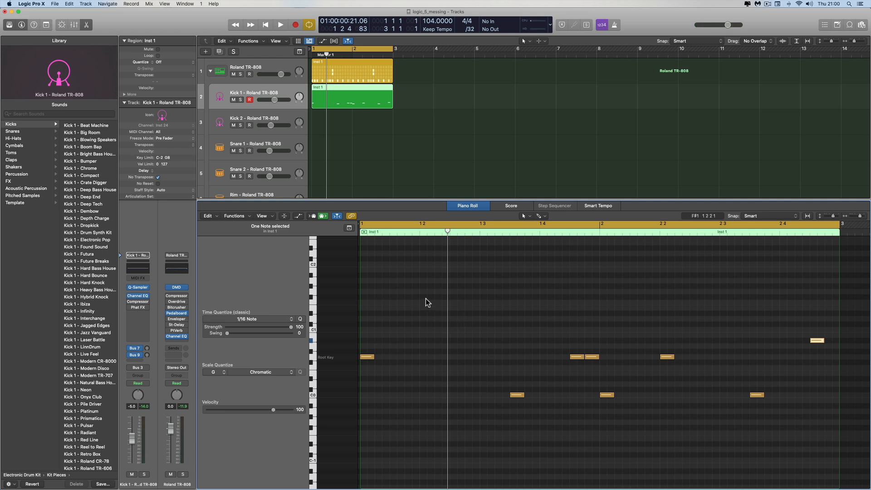
Step: Open the Kick 1 track's Quick Sampler and position its window so the first kick notes stay in view
left_click(139, 288)
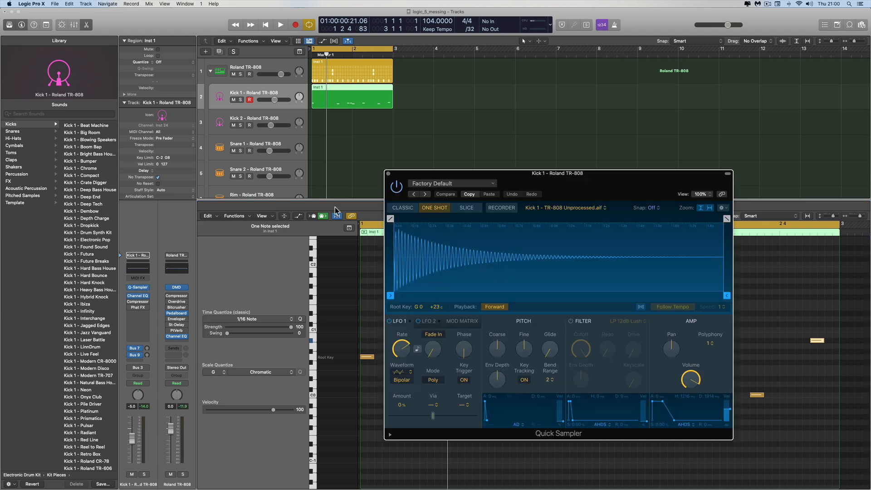
left_click_drag(429, 178, 114, 77)
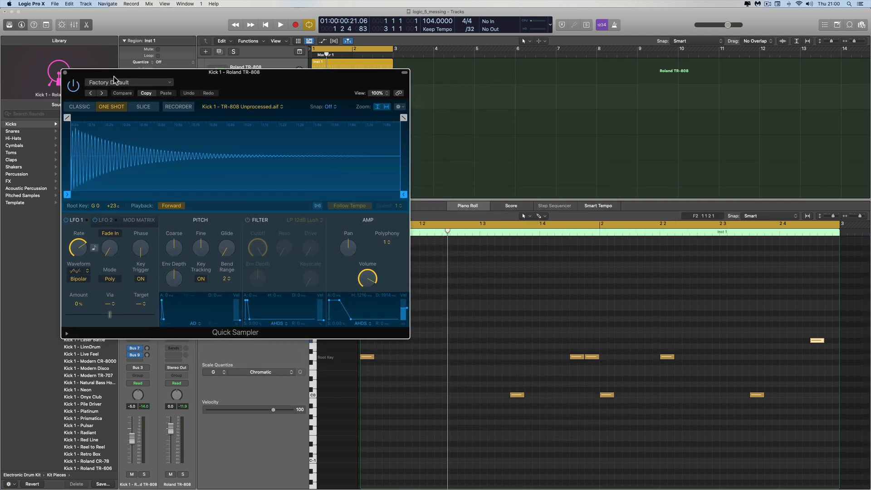
left_click_drag(190, 79, 312, 81)
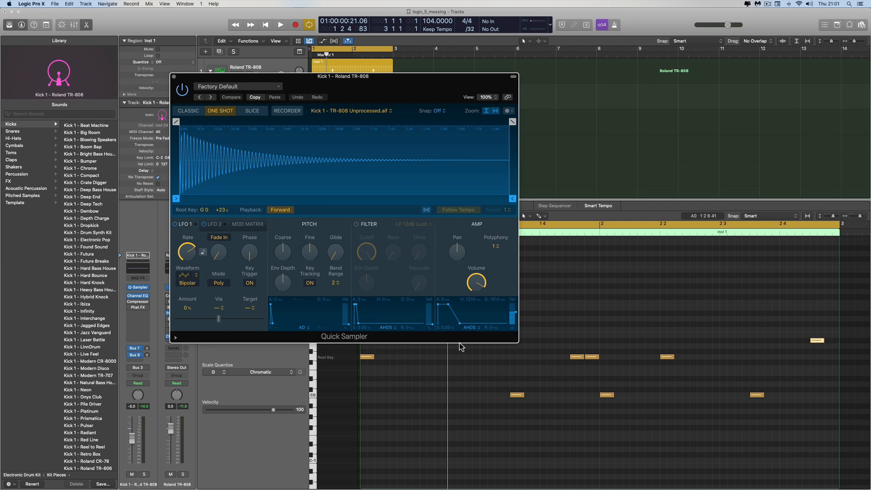
Step: Set the division value in the transport display to /16
left_click(470, 31)
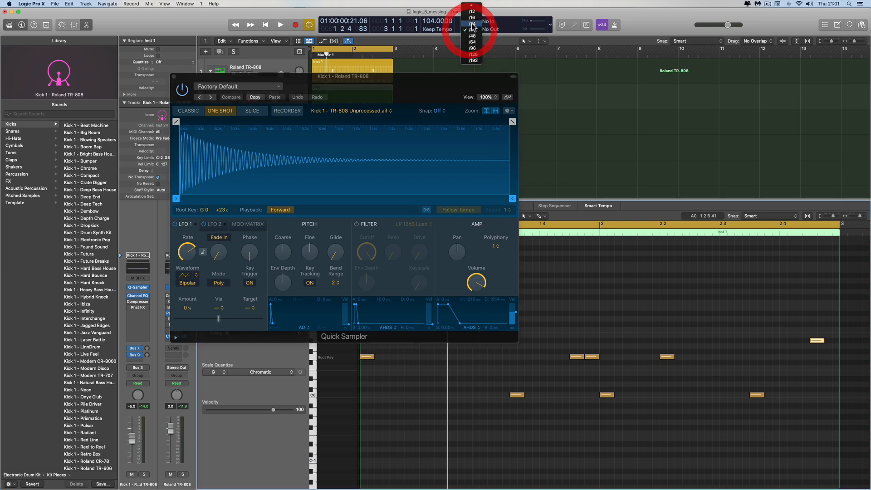
left_click(471, 24)
left_click(585, 357)
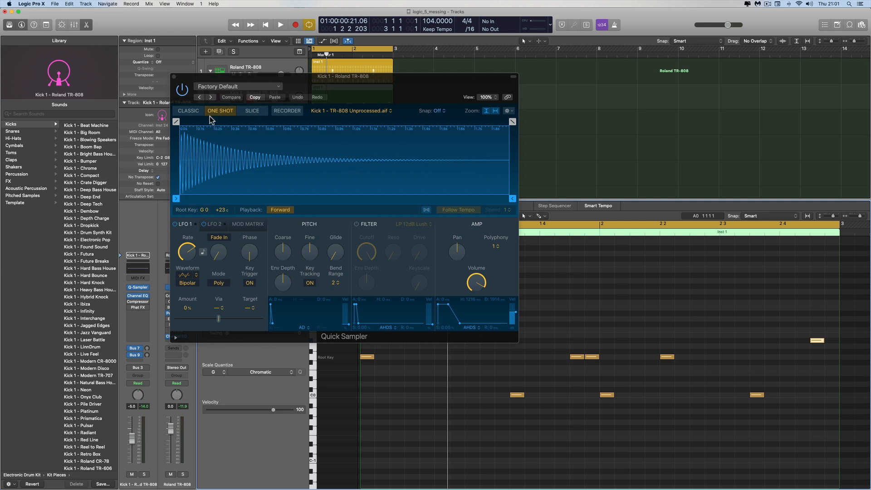
Step: Switch the Kick 1 Quick Sampler from One Shot to Classic mode and play the pattern to hear the change
left_click_drag(233, 82, 332, 69)
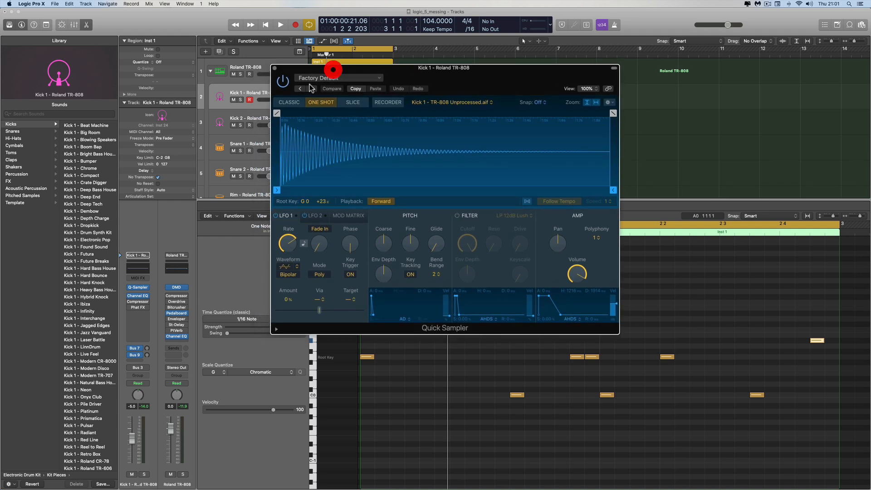
left_click(292, 102)
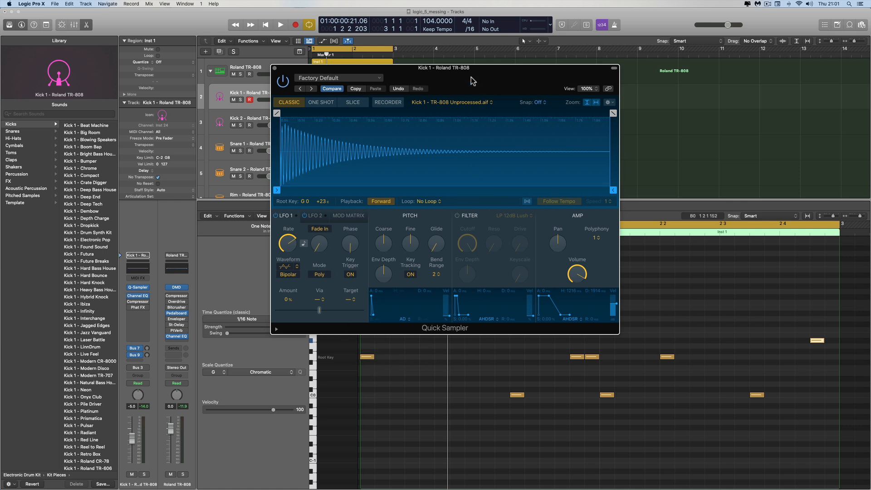
left_click_drag(470, 68, 425, 66)
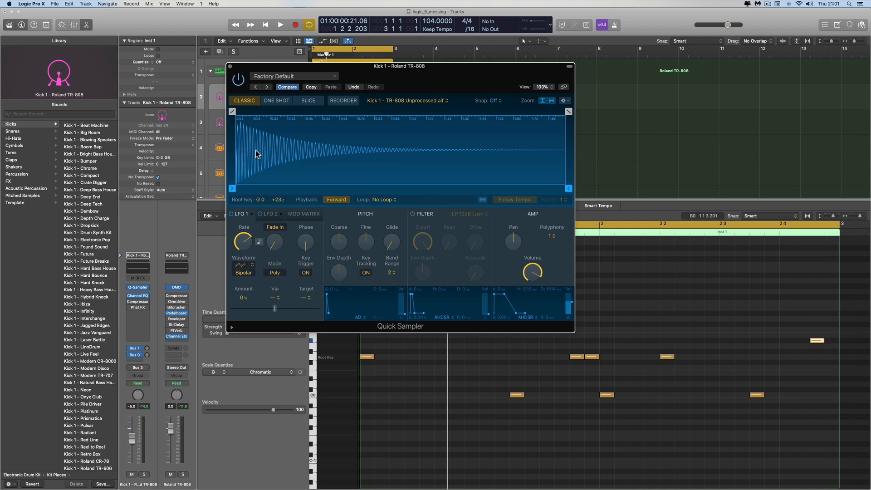
key("space")
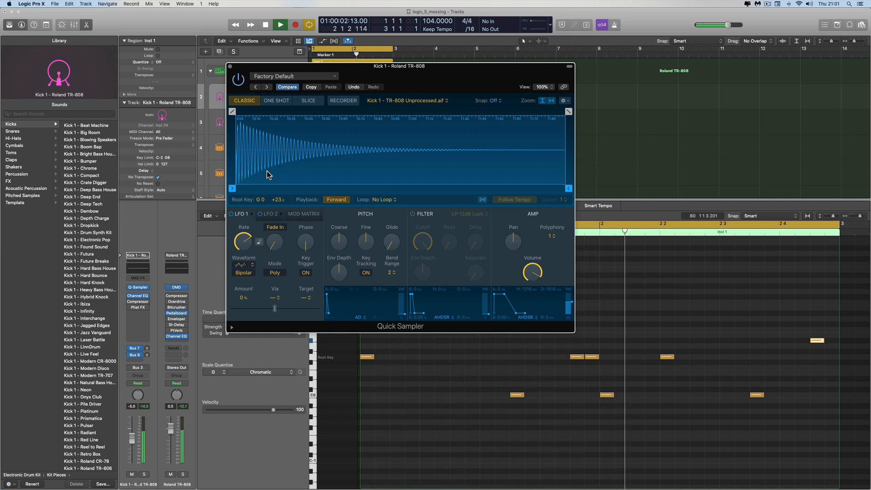
key("space")
Step: Raise the Kick 1 track volume to -1.5 dB and play the pattern with the Quick Sampler window moved aside
left_click_drag(271, 72, 342, 73)
left_click_drag(273, 99, 279, 100)
key("space")
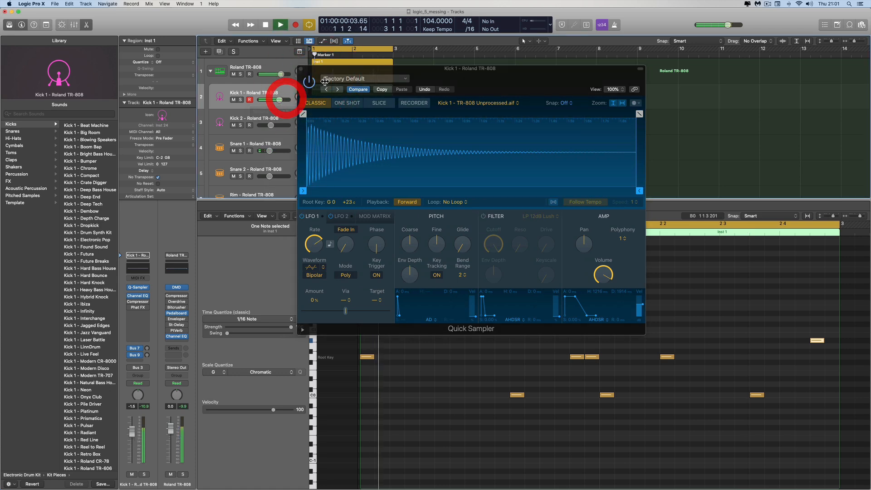
left_click_drag(334, 76, 216, 70)
left_click_drag(300, 63, 285, 60)
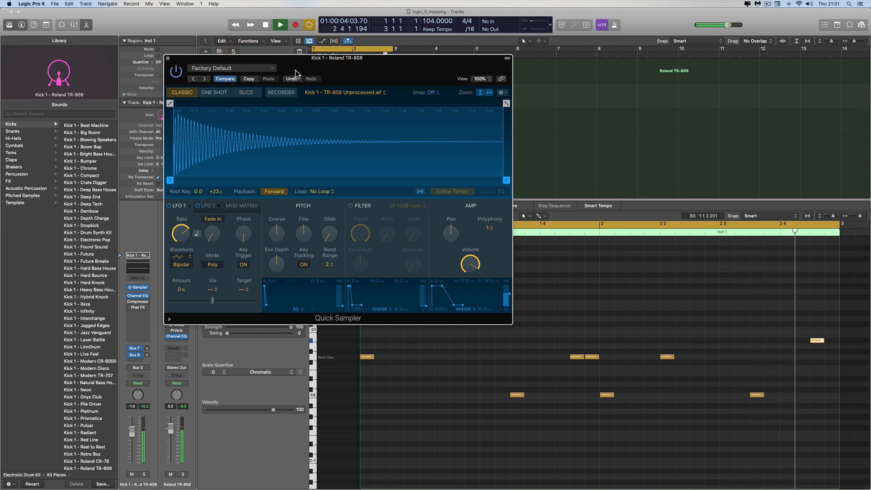
Step: Stop playback, enlarge the Quick Sampler window to 160% and reposition it so its whole interface can be seen
key("space")
left_click_drag(337, 67, 317, 64)
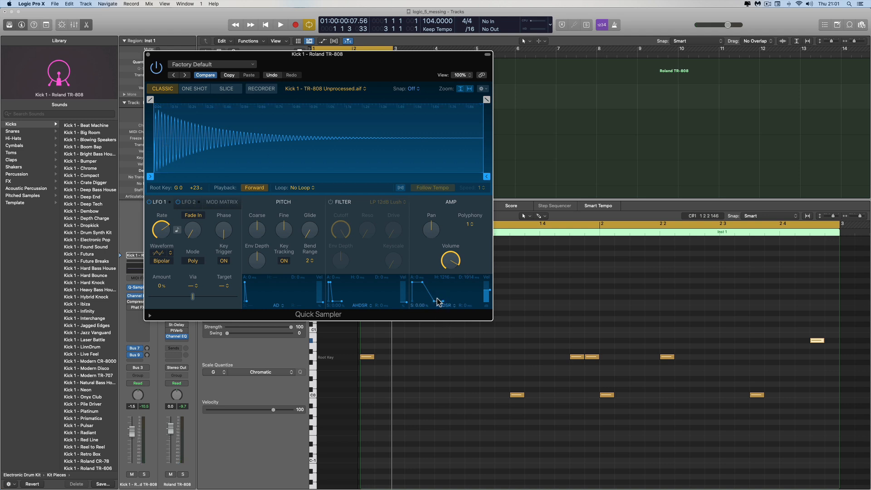
left_click_drag(489, 321, 699, 455)
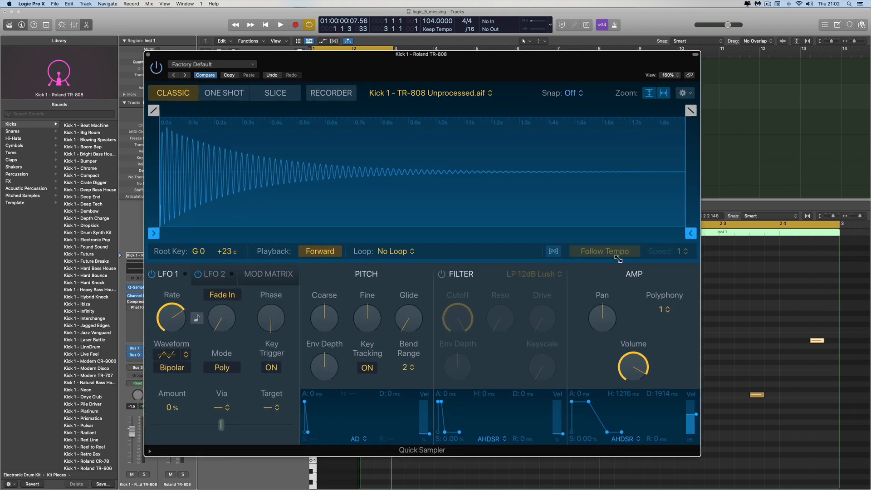
left_click_drag(536, 67, 428, 23)
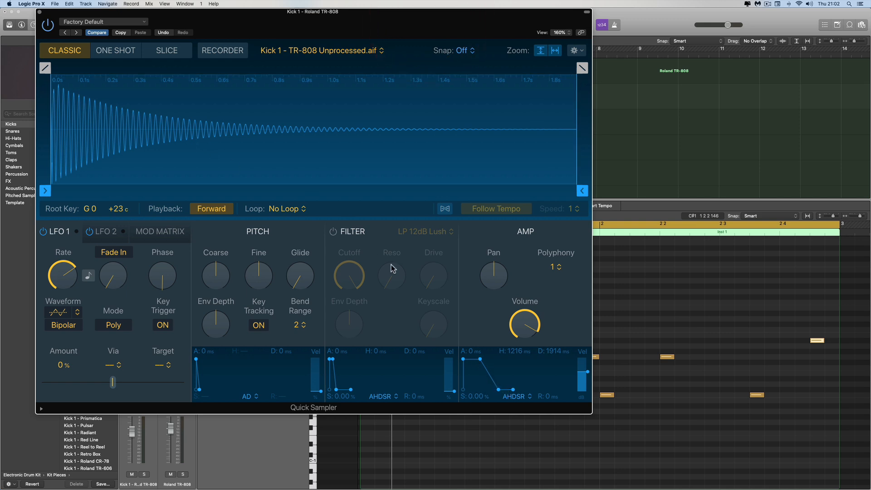
Step: In Classic mode, change the amp envelope type to ADSR with sustain at 100% and release at 0 ms
left_click(131, 52)
left_click(65, 50)
left_click(522, 398)
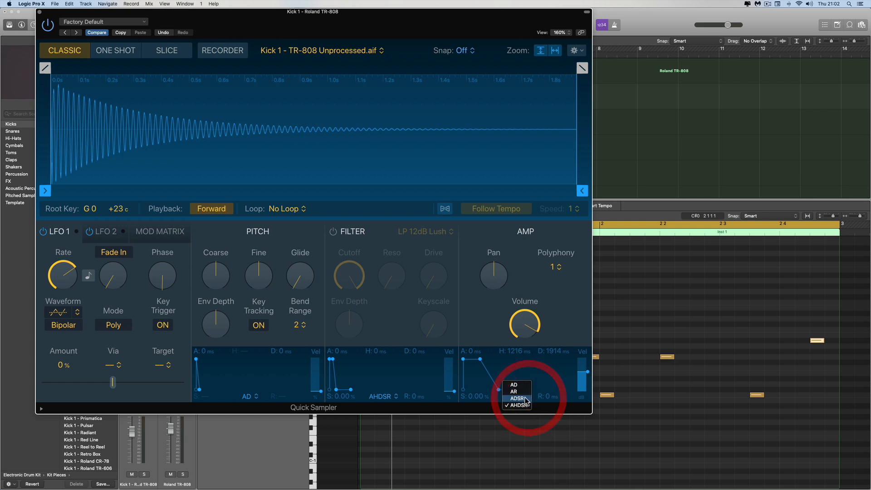
left_click(517, 398)
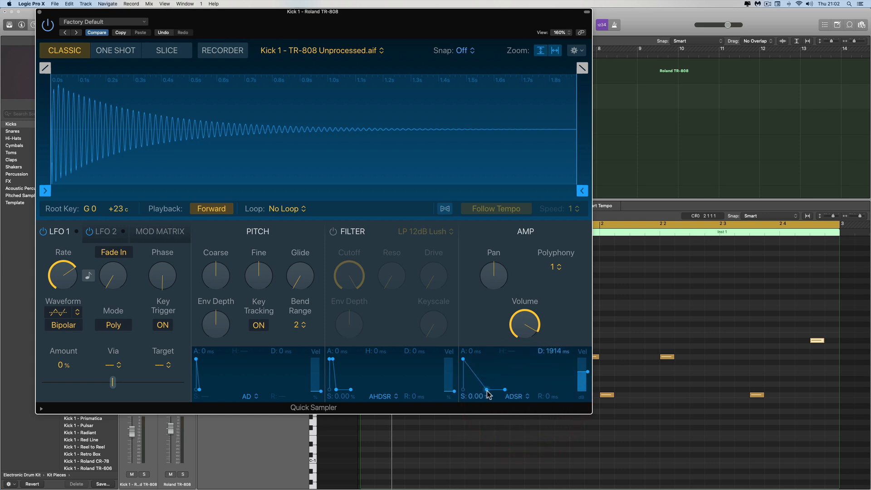
mouse_move(488, 391)
left_mouse_down()
mouse_move(481, 362)
mouse_move(447, 355)
left_mouse_up()
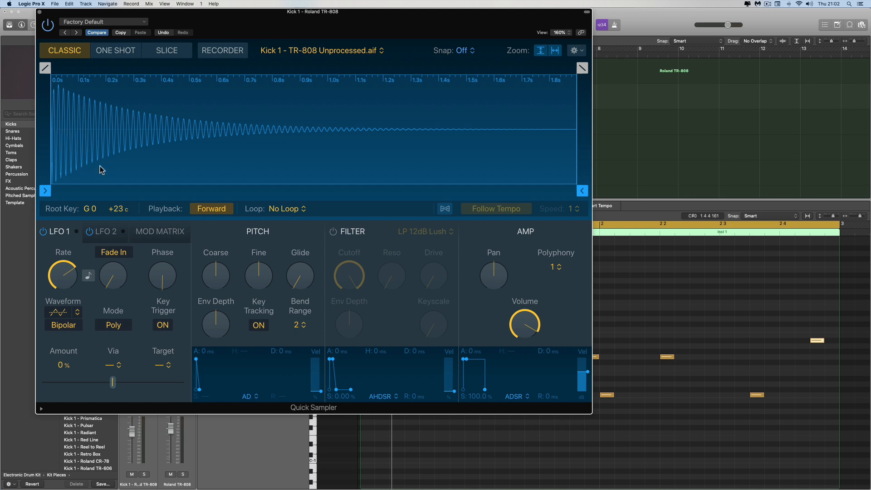
Step: Audition the pattern while raising the amp envelope's release to 352 ms and further to 2522 ms
key("space")
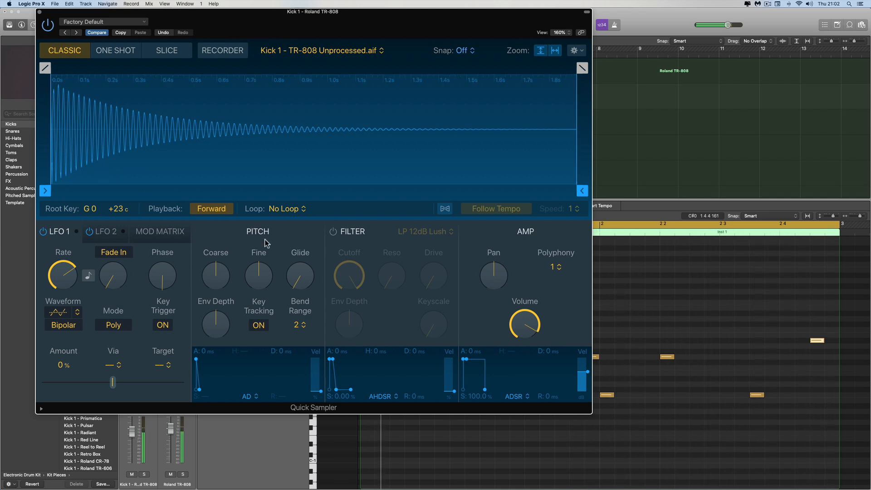
left_click(486, 390)
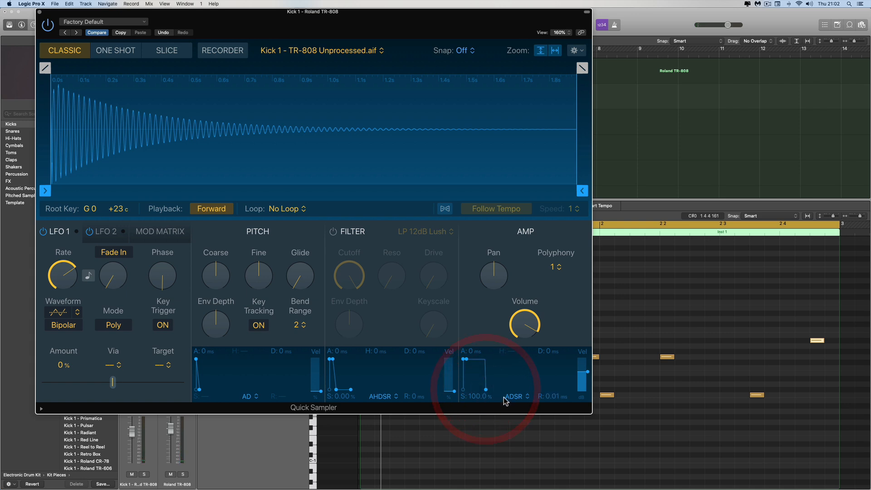
left_click_drag(487, 389, 498, 391)
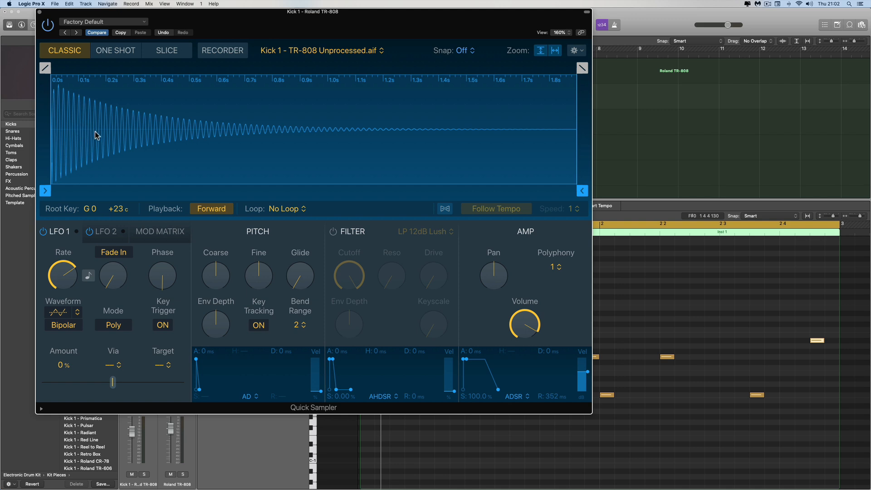
left_click(499, 391)
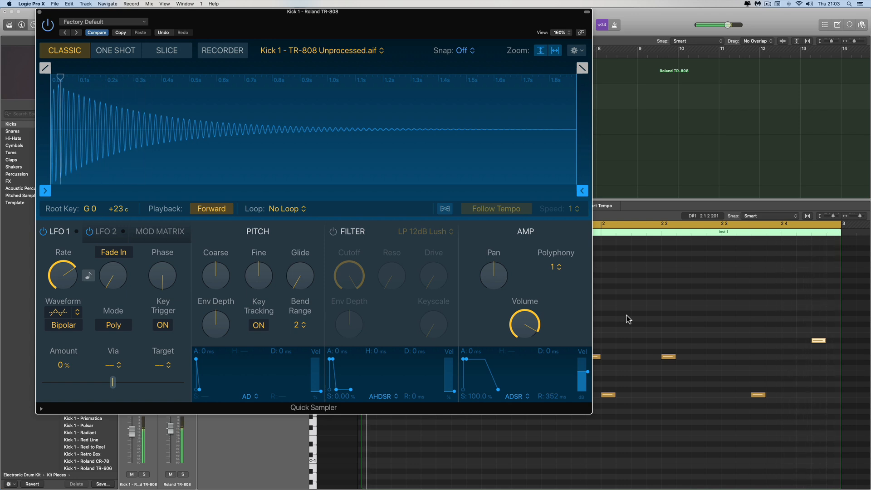
mouse_move(498, 389)
left_mouse_down()
mouse_move(485, 390)
mouse_move(507, 389)
left_mouse_up()
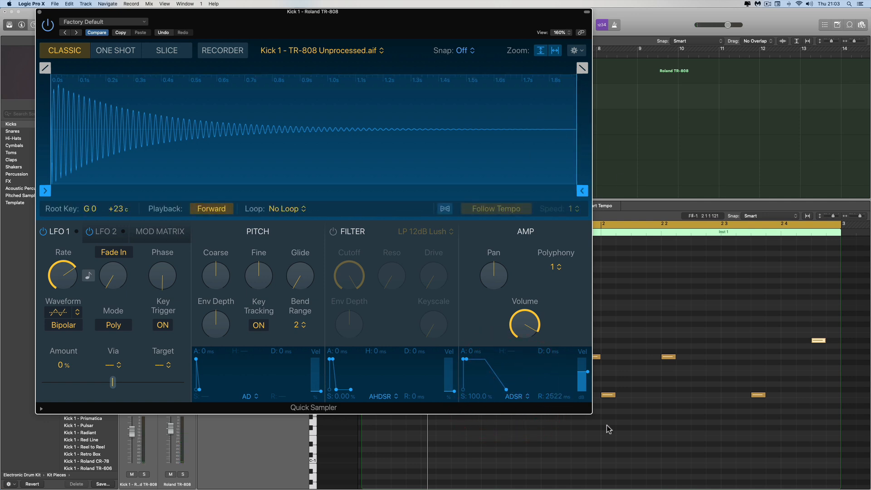
Step: Reduce the Quick Sampler window to 127%, lengthen the first kick note past beat 3 of bar 1, and play the pattern
left_click_drag(590, 413, 472, 305)
left_click_drag(398, 14, 371, 13)
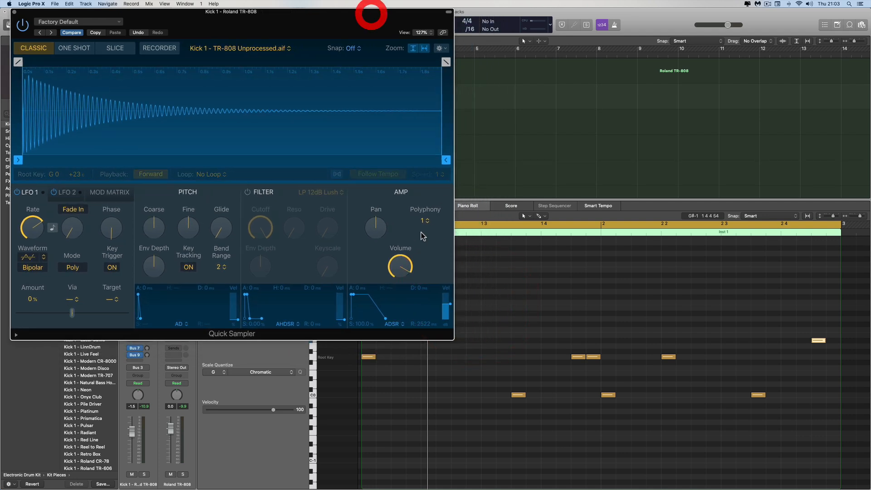
left_click_drag(375, 357, 495, 357)
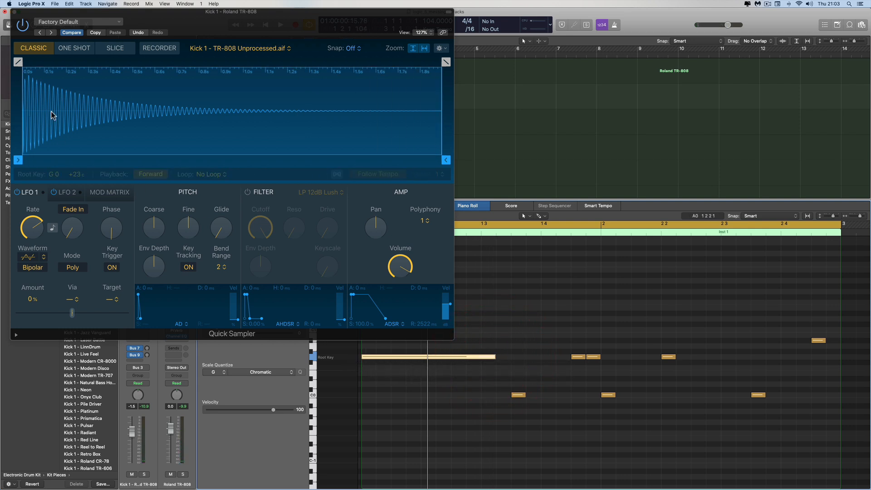
key("space")
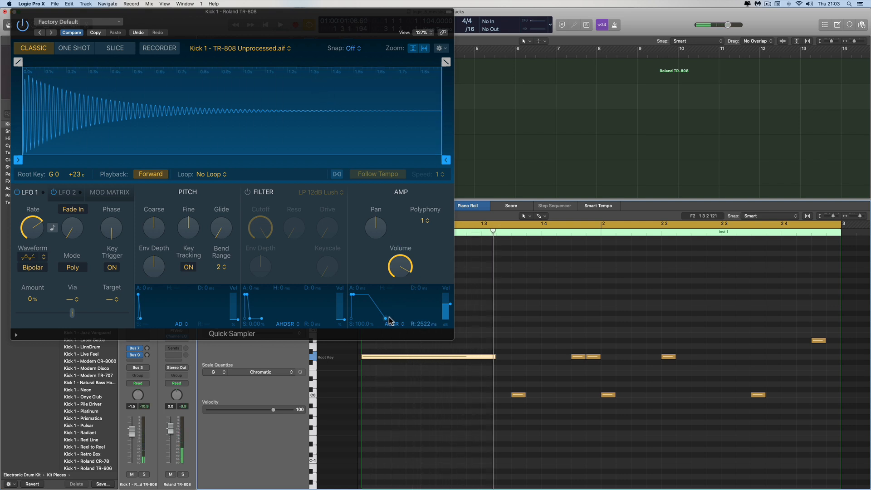
Step: Shorten the amp envelope's release to 352 ms while playing the pattern to check how the kick notes tail off
left_click_drag(385, 321, 387, 323)
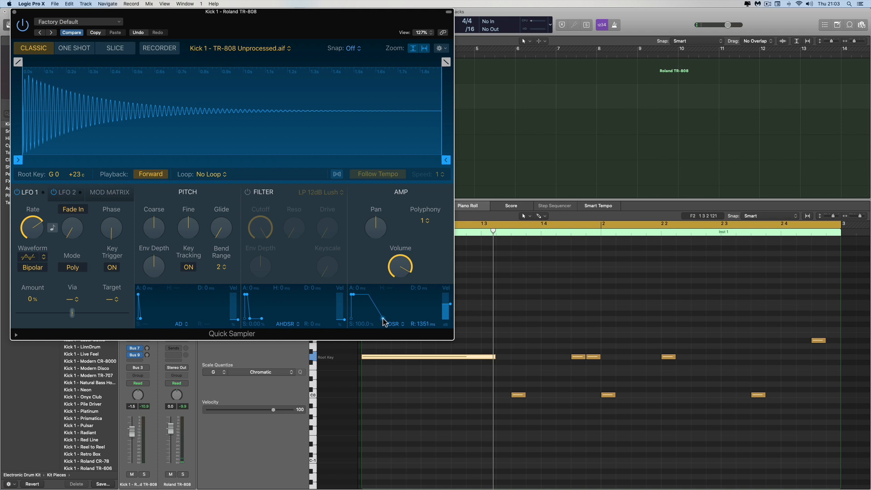
left_click_drag(382, 319, 383, 320)
key("space")
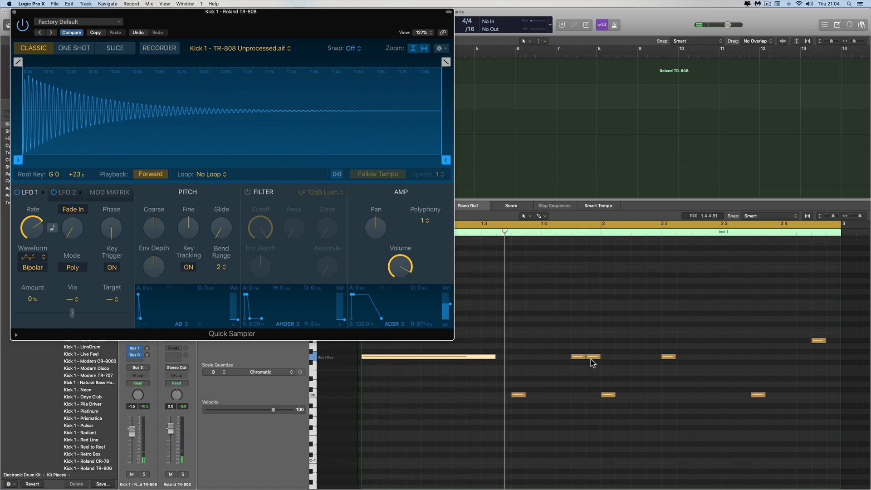
left_click(379, 321)
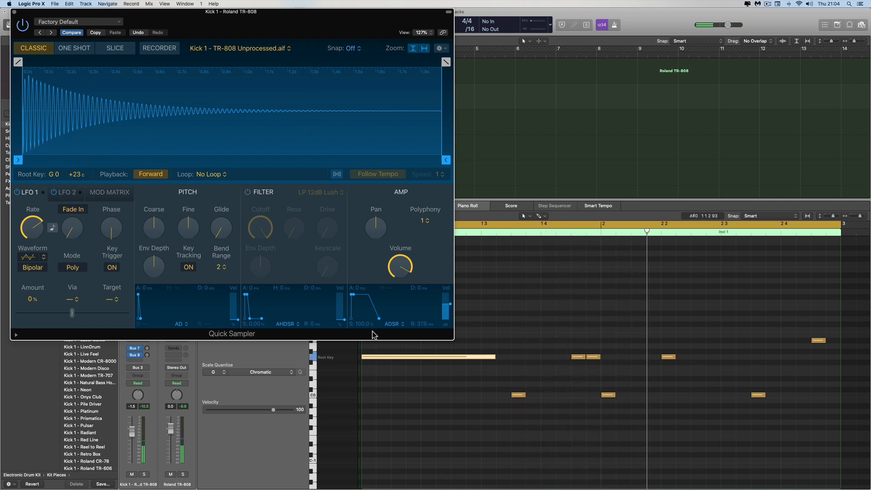
left_click_drag(377, 319, 377, 318)
left_click(438, 343)
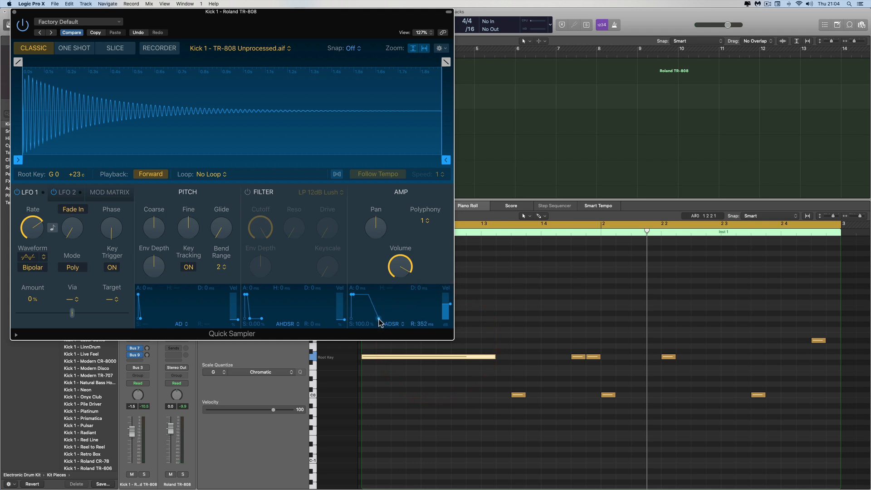
left_click(439, 331)
key("space")
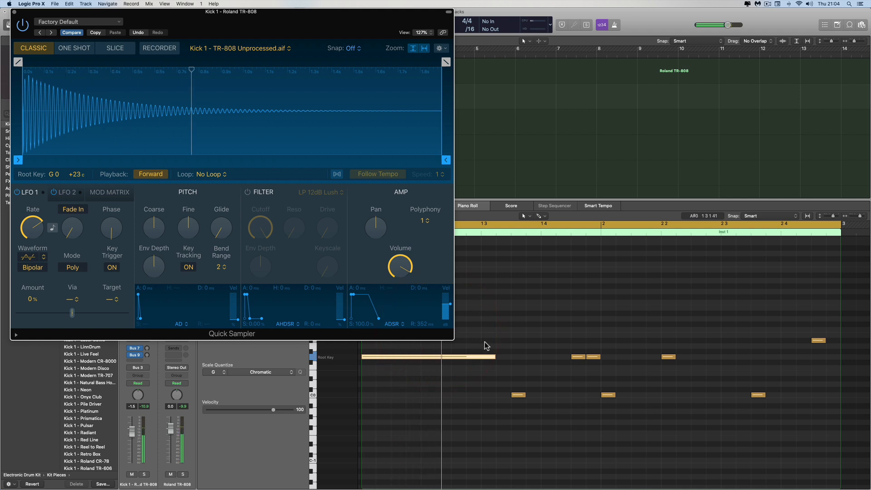
Step: Lengthen the first kick note up to the next one, and extend the kick notes starting at bar 2, 2 2 and after 2 3
left_click_drag(496, 356, 510, 356)
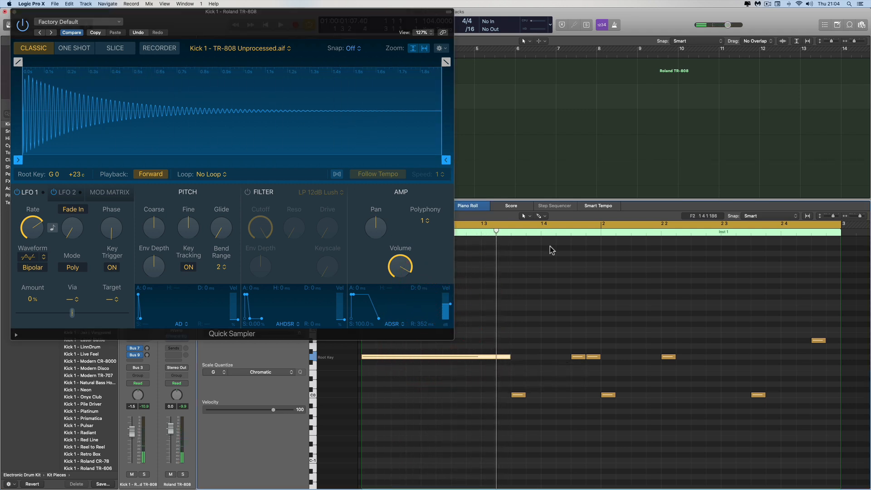
key("space")
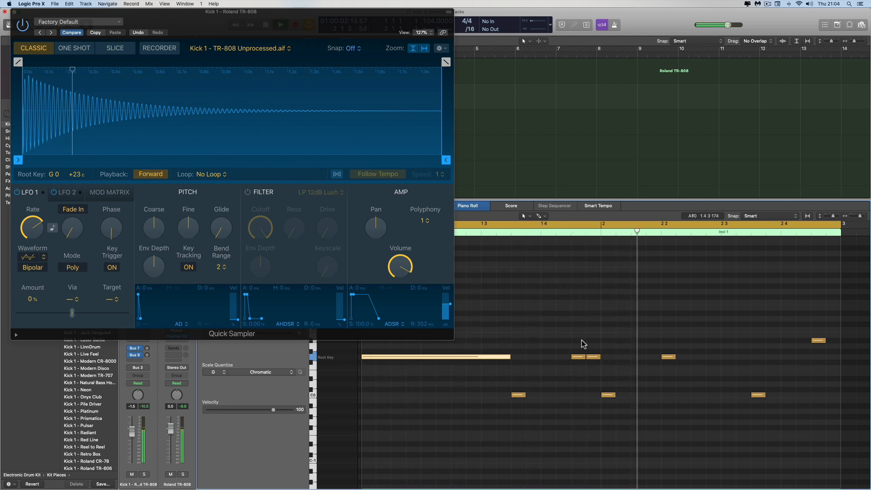
left_click_drag(613, 393, 661, 395)
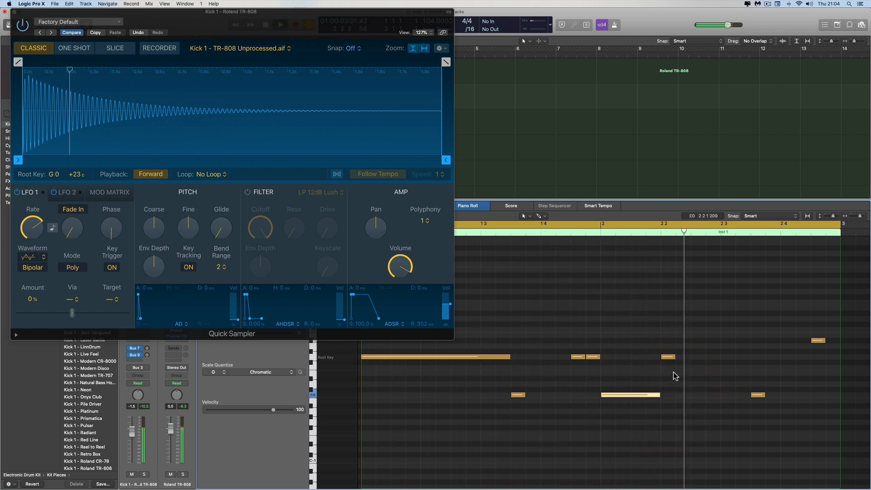
left_click_drag(674, 357, 750, 359)
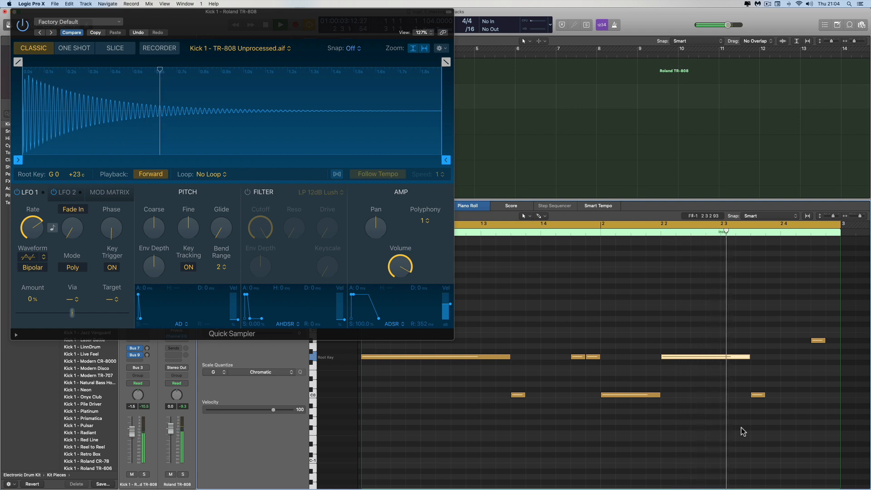
left_click_drag(764, 395, 780, 395)
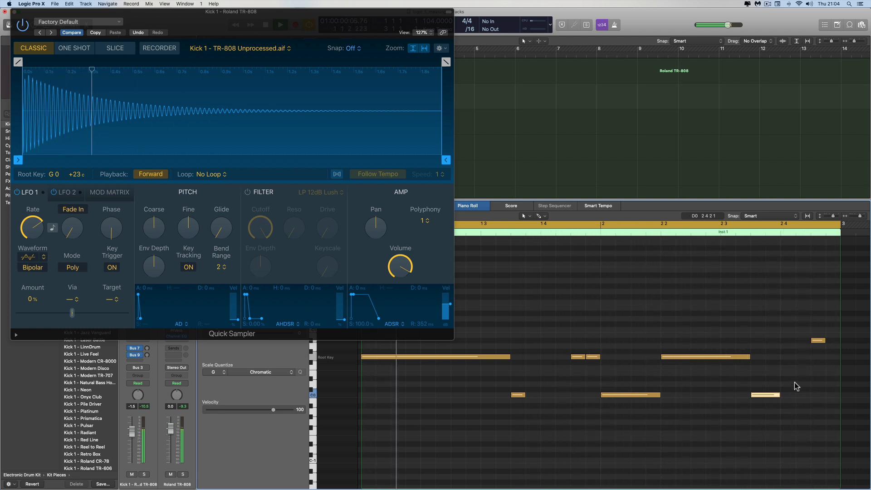
Step: Try a shorter last kick note during playback and lengthen it to nearly the end of bar 2
mouse_move(823, 341)
left_mouse_down()
mouse_move(816, 341)
mouse_move(834, 341)
mouse_move(815, 341)
left_mouse_up()
key("space")
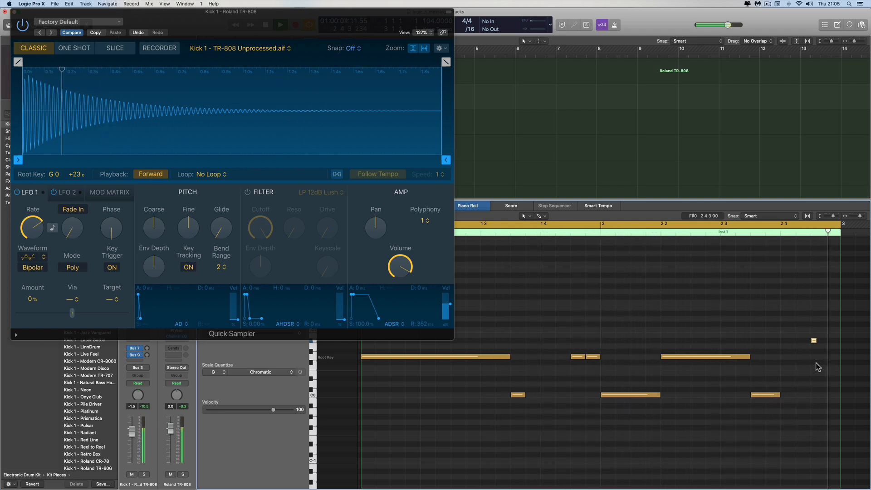
left_click_drag(815, 341, 832, 343)
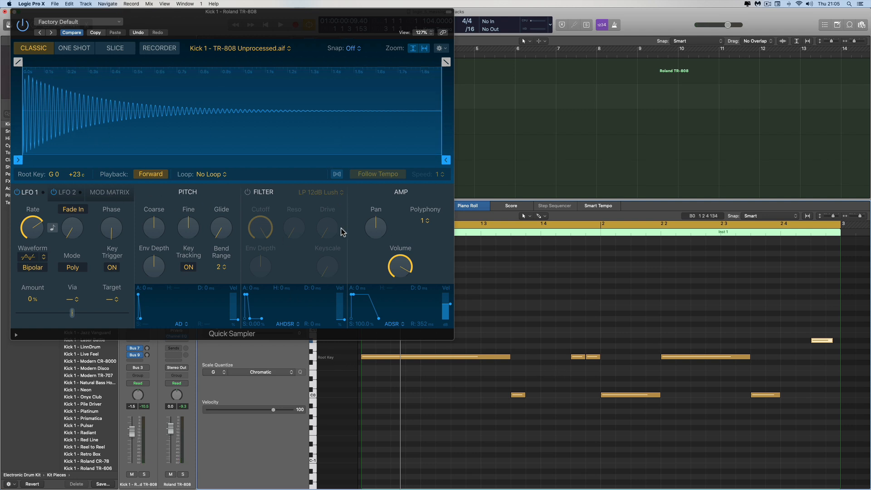
Step: Set the Quick Sampler polyphony to 2 and extend the C0 note at bar 2 to overlap the following note, playing the result
left_click(423, 222)
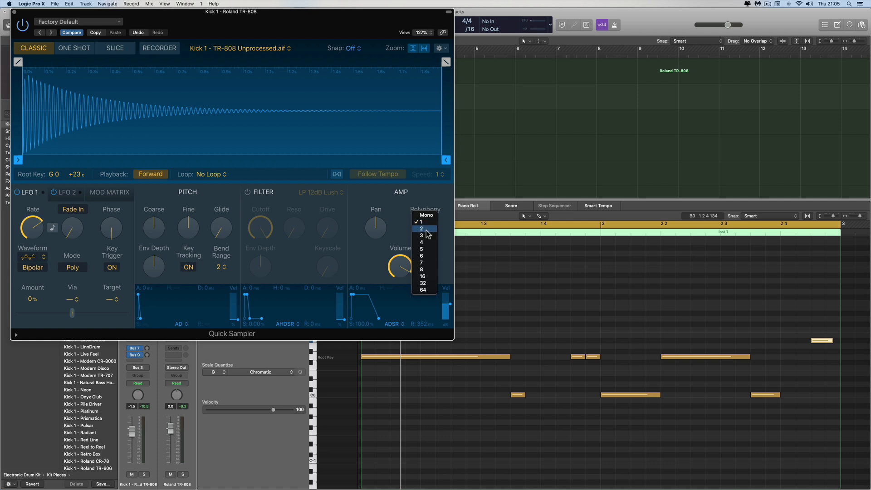
left_click(426, 229)
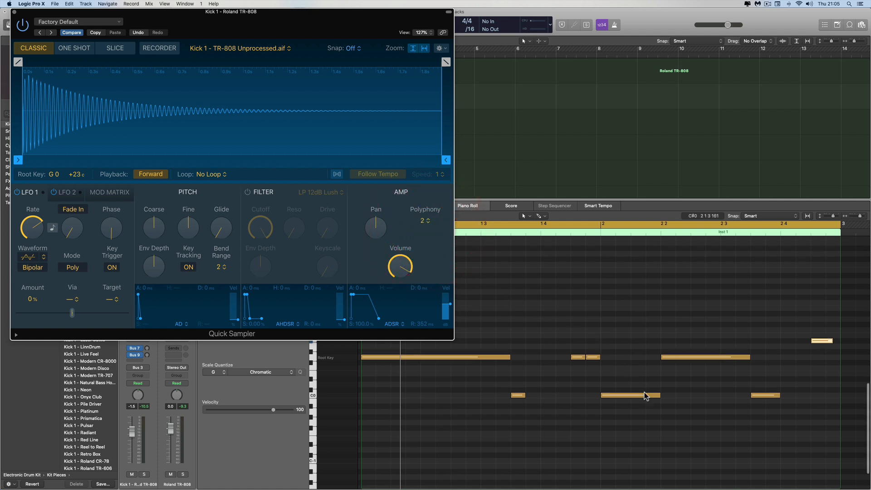
left_click_drag(659, 396, 715, 395)
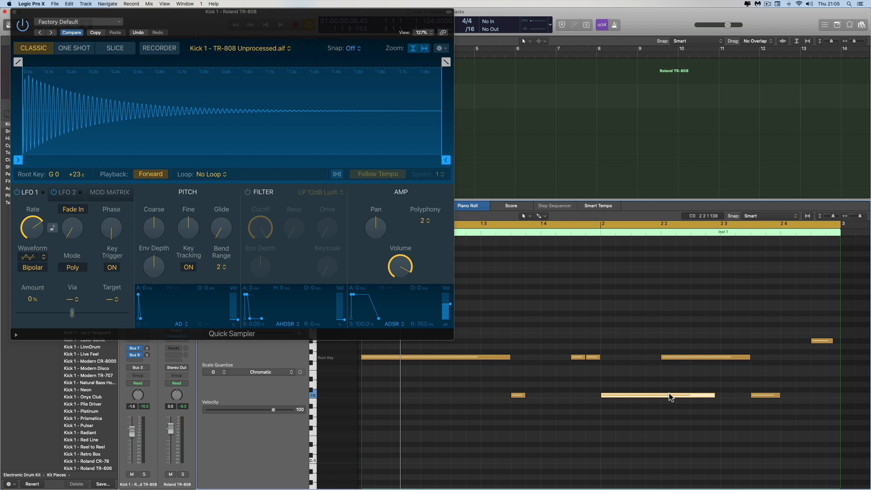
key("space")
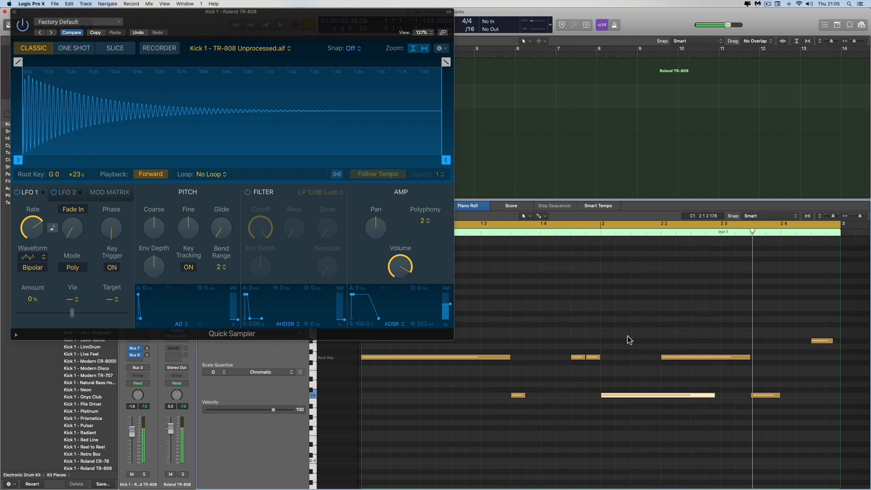
Step: Raise the long kick note at 2 2 to A0 and on to A#0, playing the pattern to hear the overlapping pitches
left_click(682, 357)
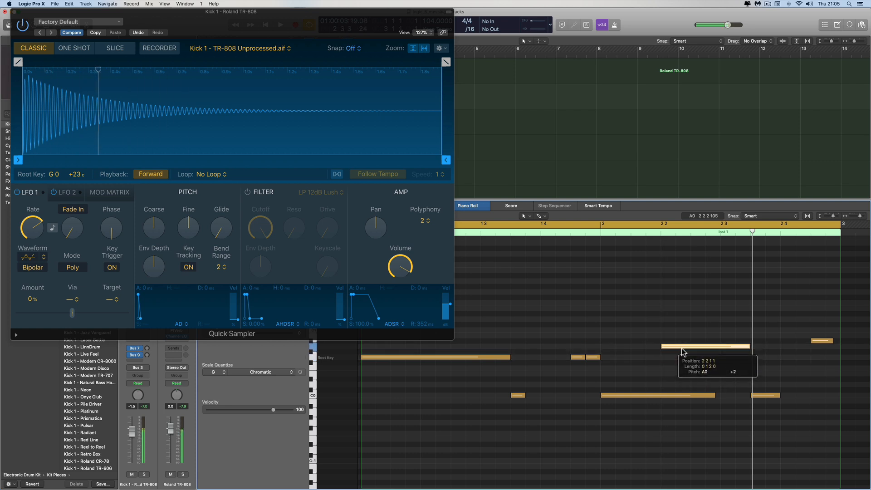
left_click_drag(682, 357, 683, 346)
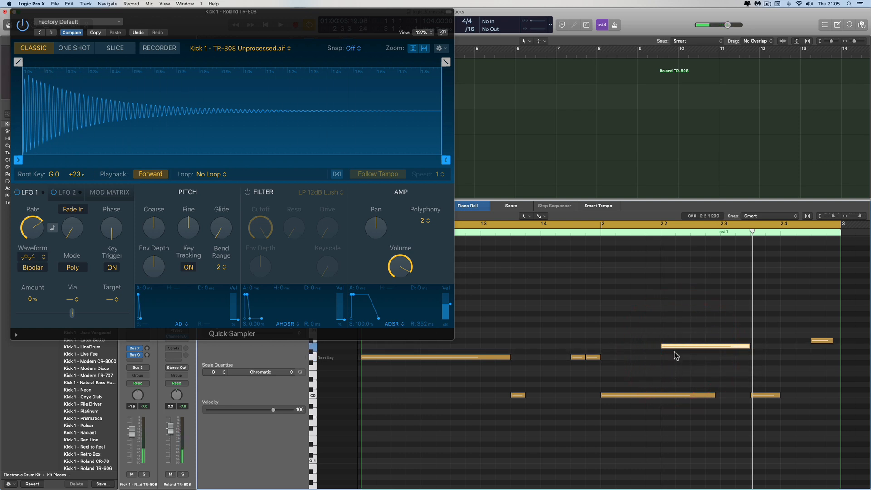
key("space")
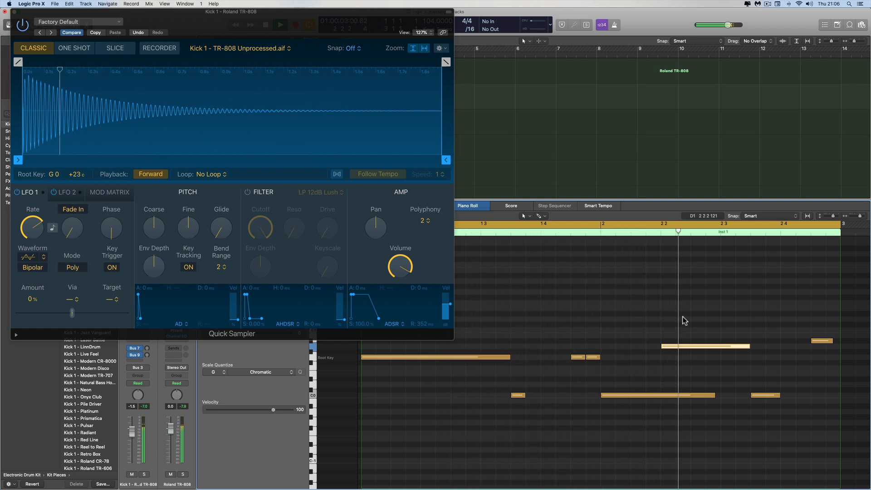
left_click_drag(680, 345, 678, 340)
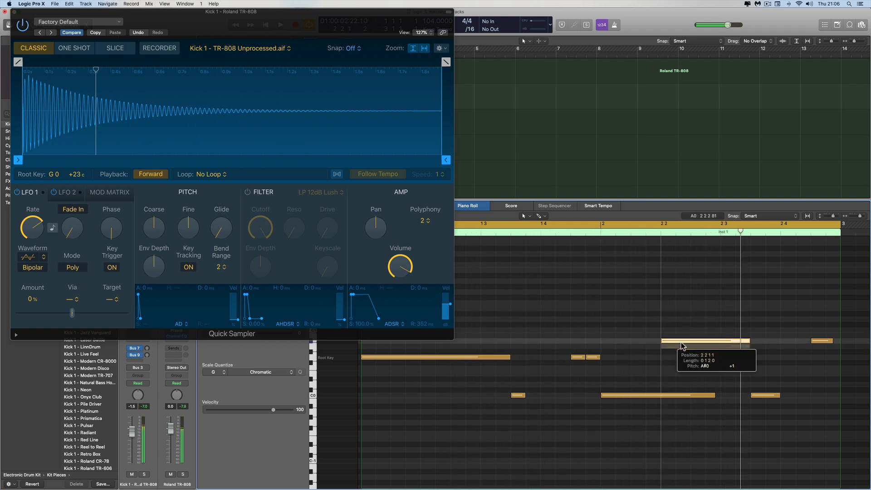
key("space")
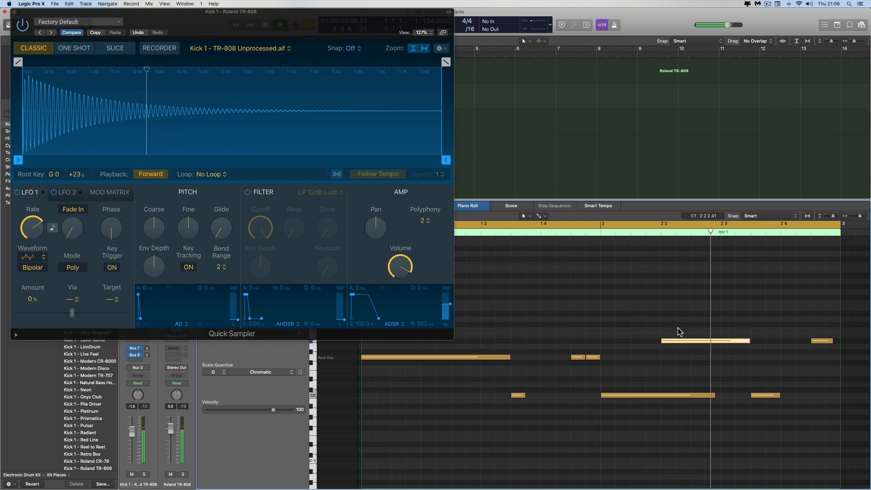
Step: Lower the long kick note at 2 2 to G0 and shorten the C0 note at bar 2, playing the pattern
key("space")
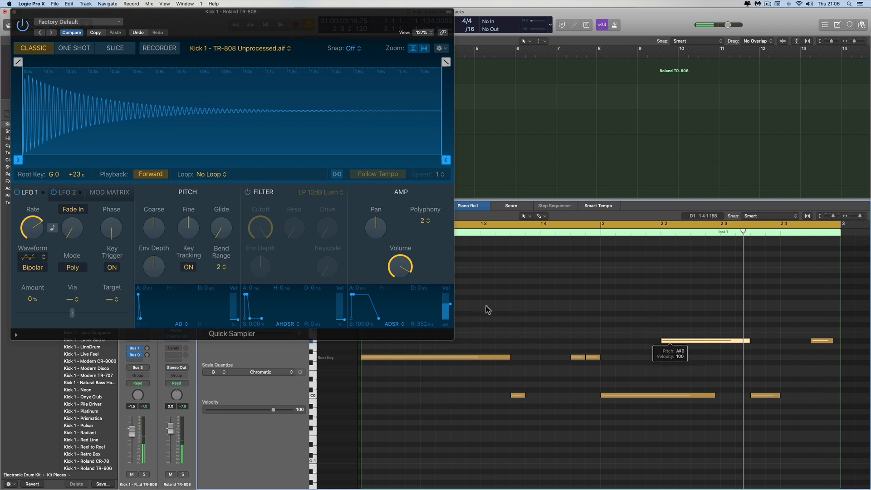
left_click_drag(690, 343, 690, 356)
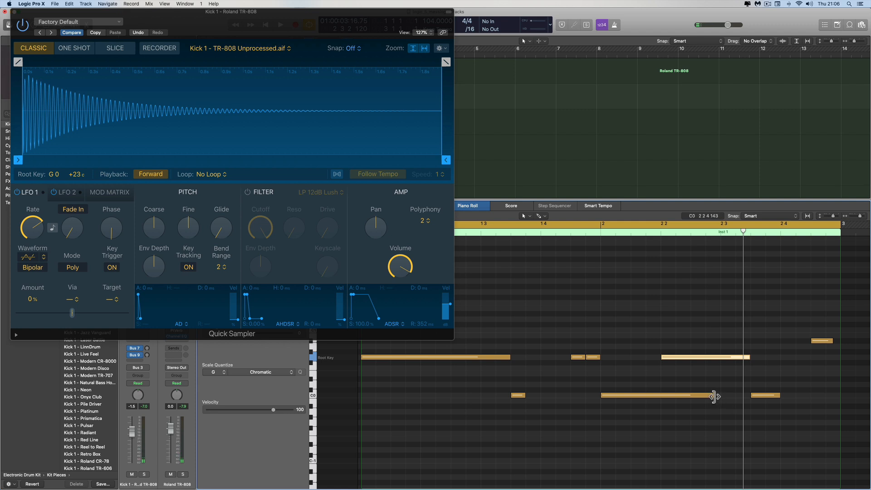
left_click_drag(713, 396, 675, 396)
key("space")
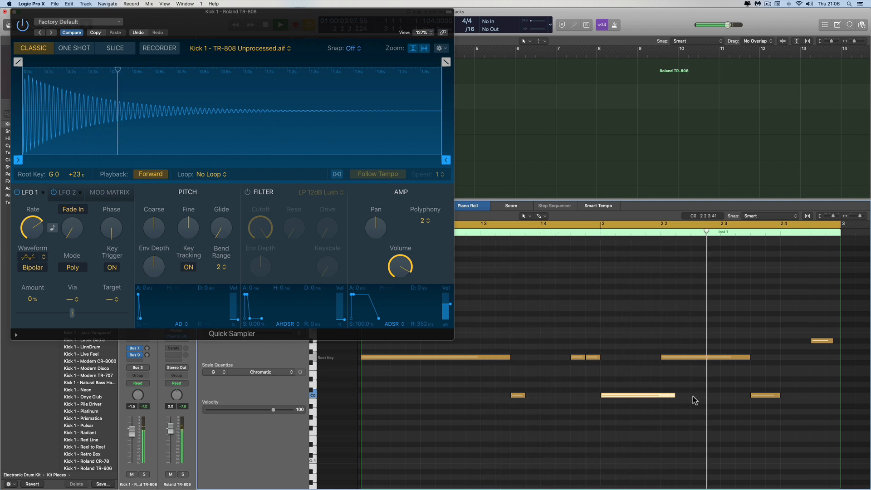
Step: Set the Quick Sampler polyphony to 1 and trim the C0 note at bar 2 to end at 2 2
left_click(426, 222)
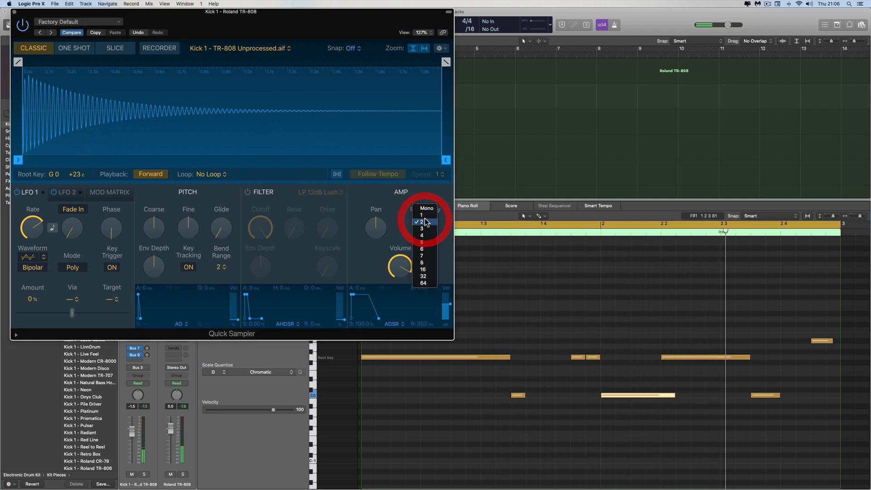
left_click(425, 216)
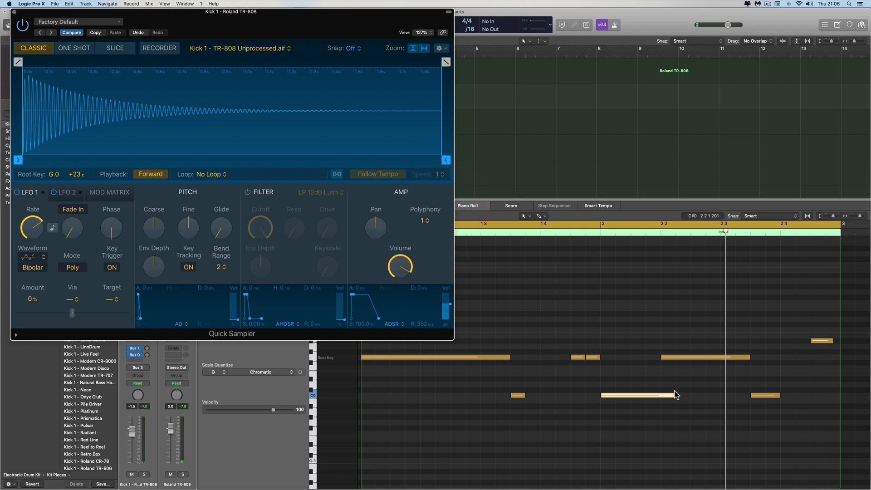
left_click_drag(674, 394, 660, 395)
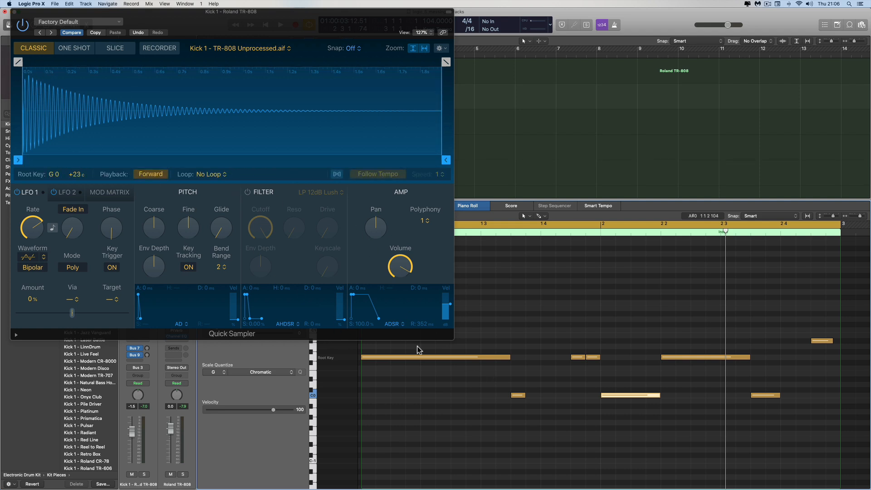
key("space")
key("space")
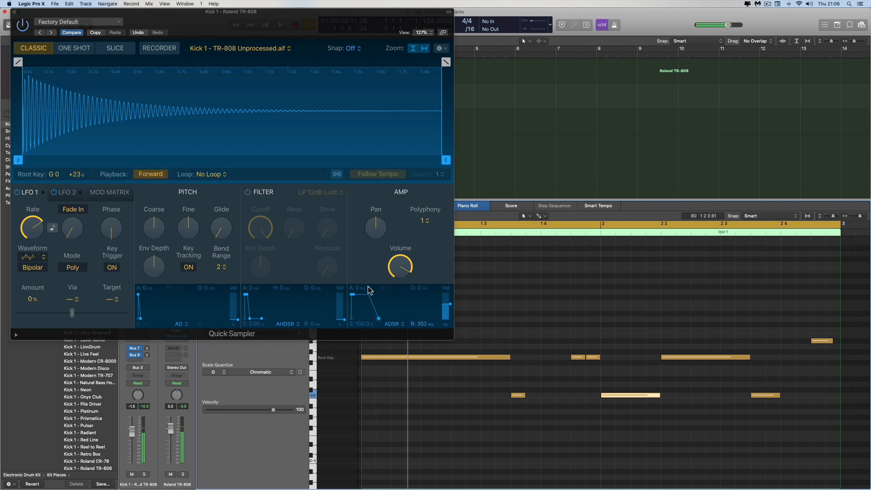
Step: Lengthen the last C0 note up to the final kick note, and try the 2 2 note an octave higher before returning it to G0
key("space")
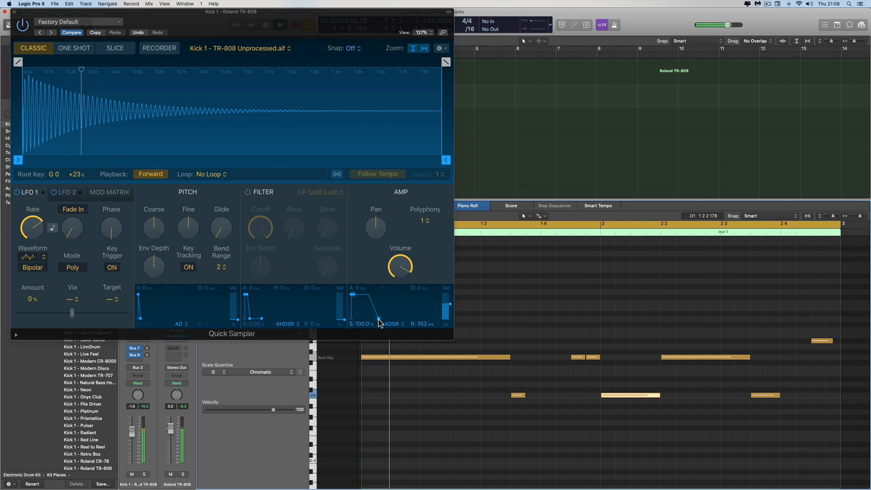
left_click_drag(776, 397, 809, 397)
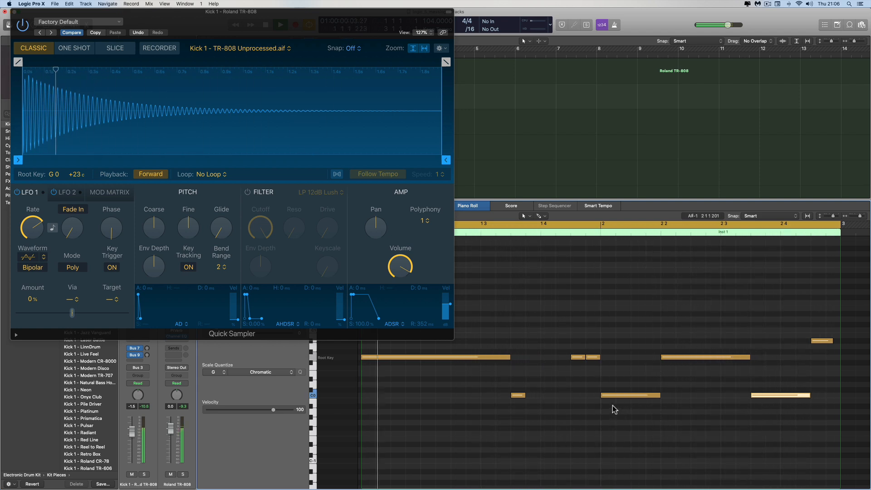
left_click_drag(669, 357, 668, 291)
key("space")
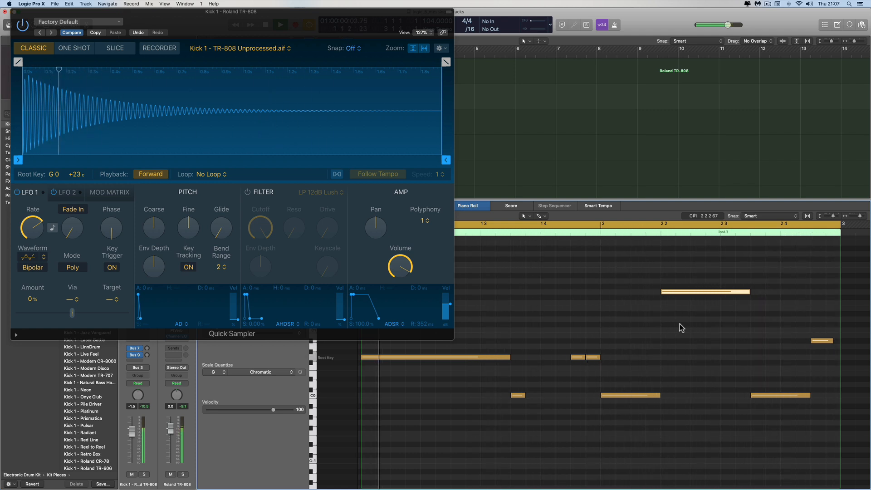
key("alt+shift+Down")
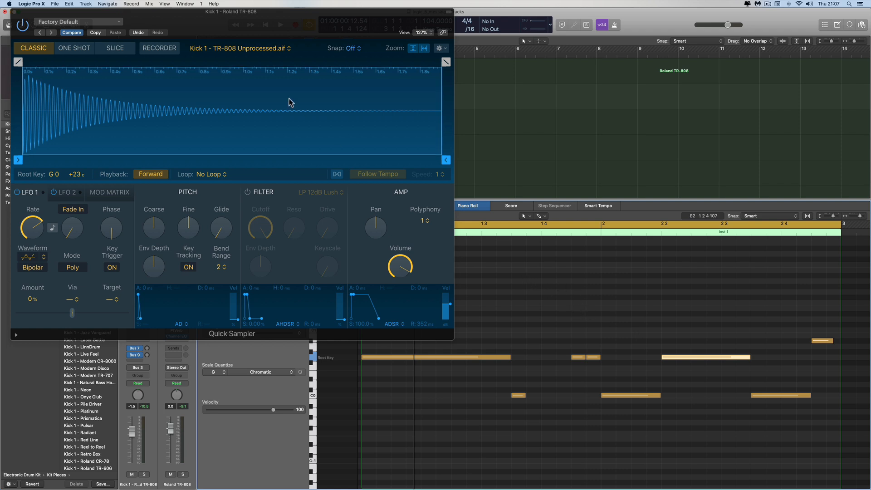
Step: Close the Quick Sampler and examine the Roland TR-808 kit's pads and controls in Drum Machine Designer
left_click_drag(211, 13, 408, 71)
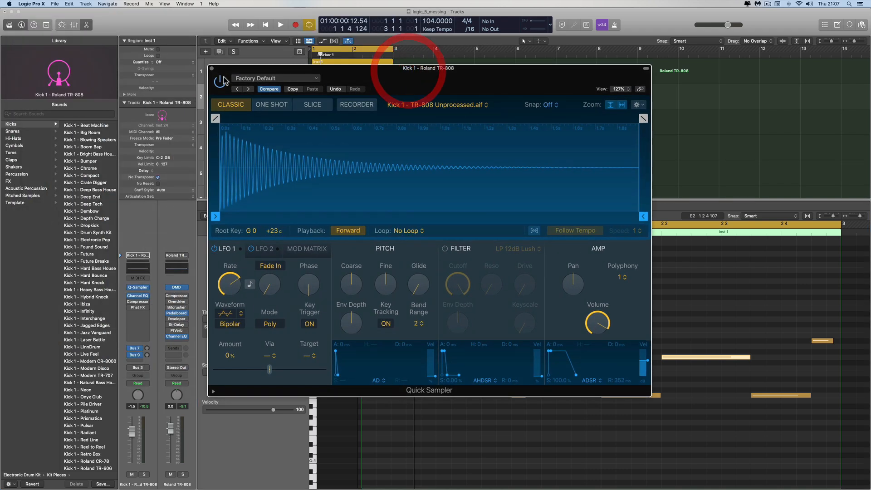
left_click(212, 69)
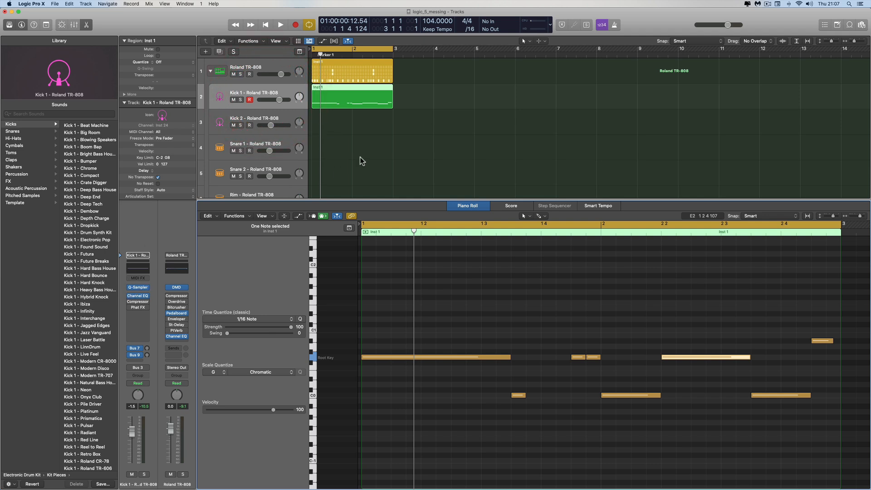
left_click(255, 59)
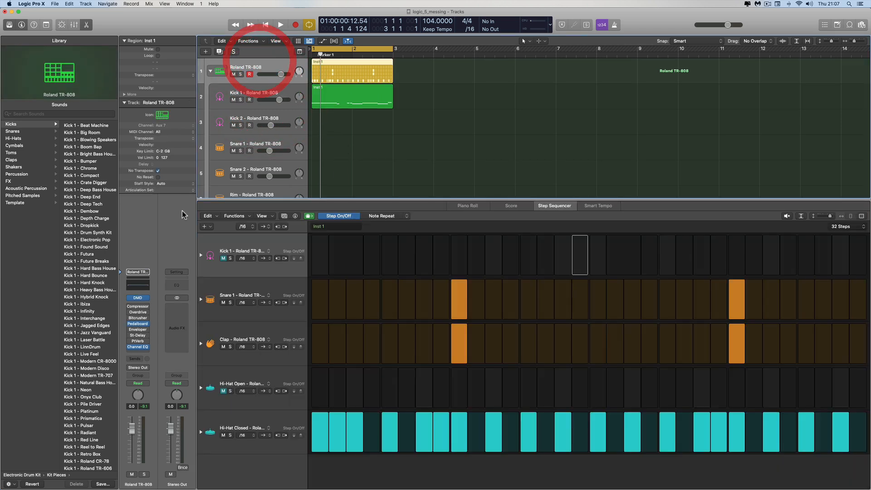
left_click(138, 298)
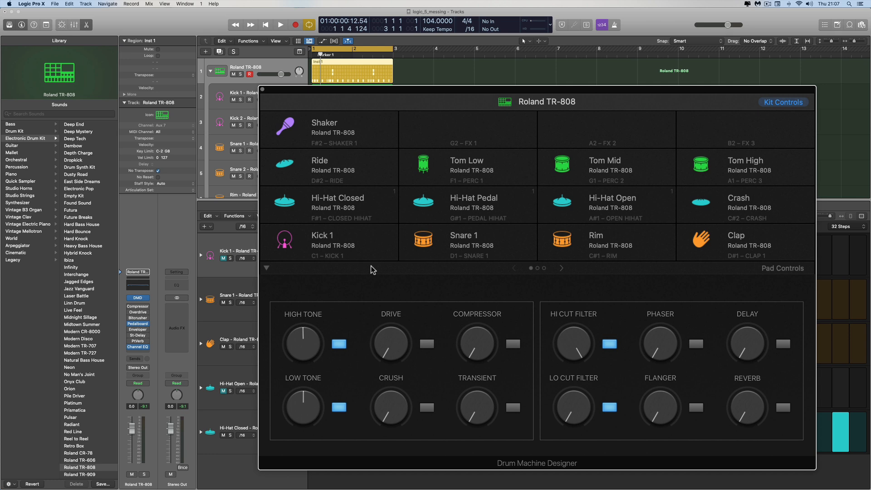
mouse_move(352, 234)
mouse_move(304, 151)
left_click(262, 89)
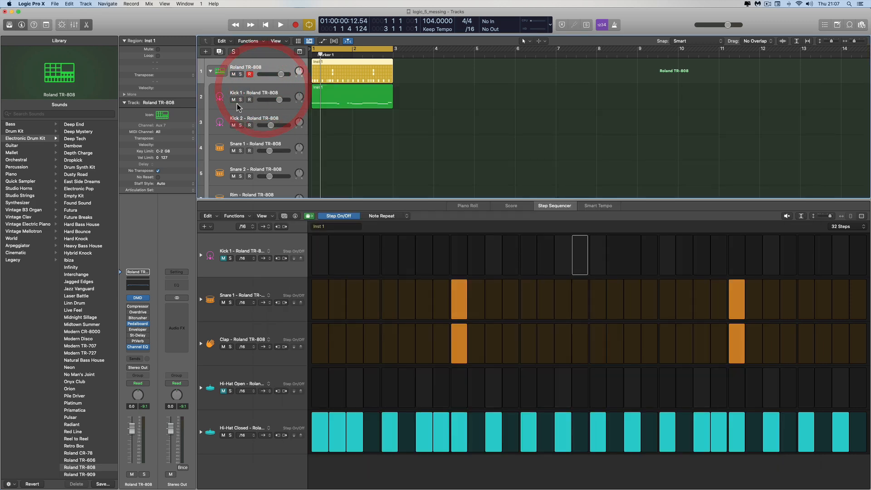
Step: Collapse and mute the Roland TR-808 track stack, and unmute and select the Deep Bass House track
left_click(210, 72)
scroll(279, 101, "right", 1)
left_click(233, 74)
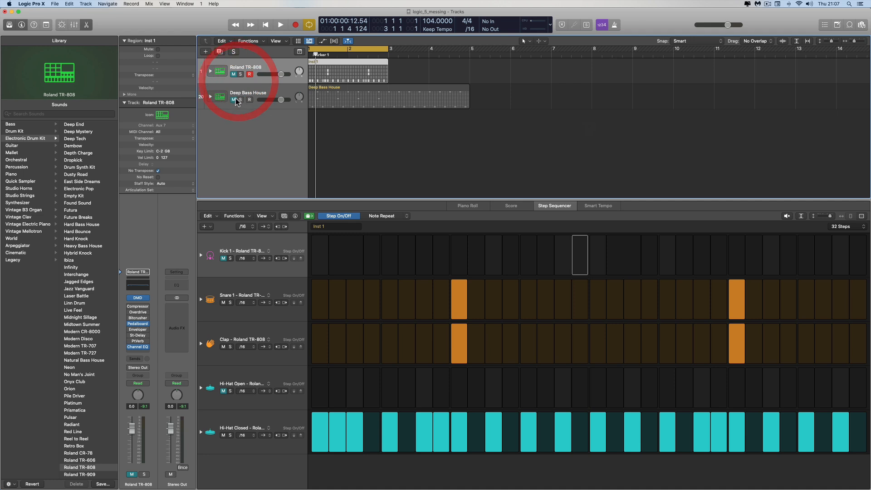
left_click(86, 27)
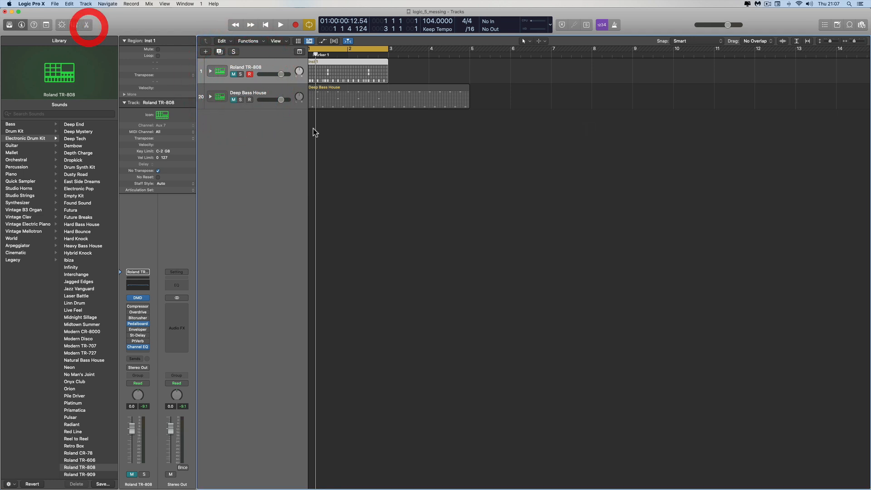
left_click(344, 89)
left_click(234, 99)
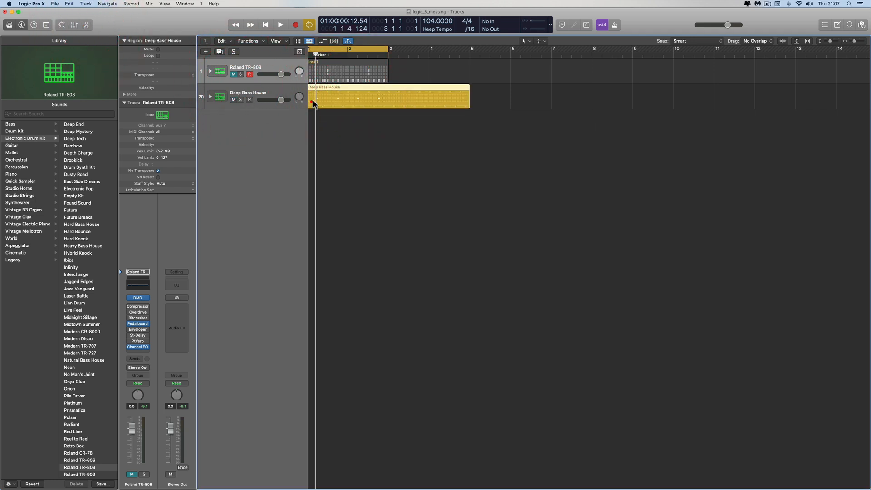
scroll(358, 90, "left", 1)
left_click(272, 93)
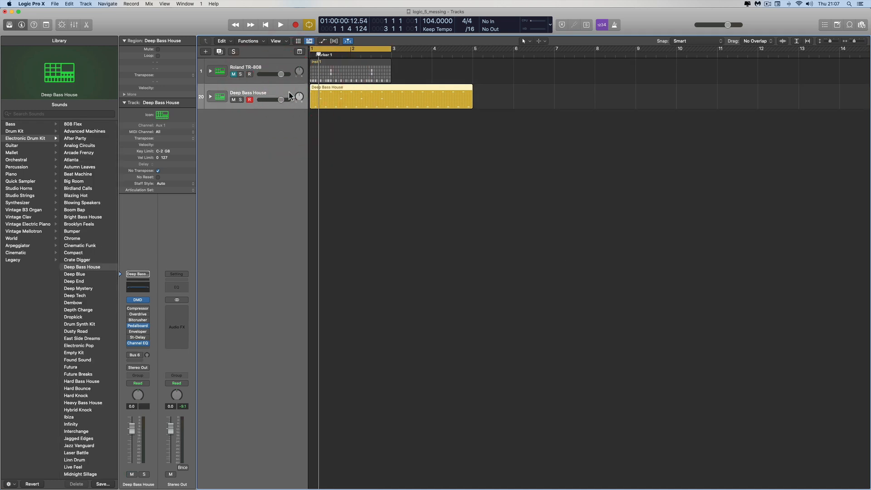
Step: Extend the cycle range to bar 5 and set the tempo to 126, playing the Deep Bass House step pattern
double_click(347, 91)
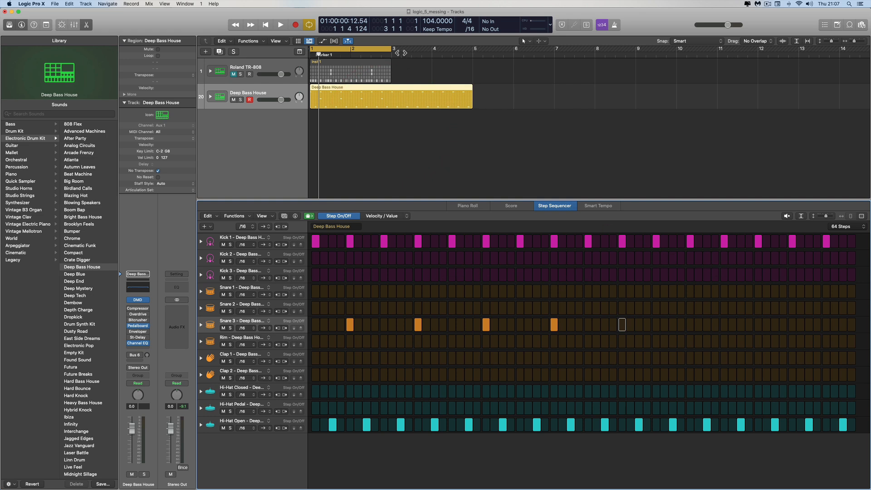
left_click_drag(389, 49, 472, 48)
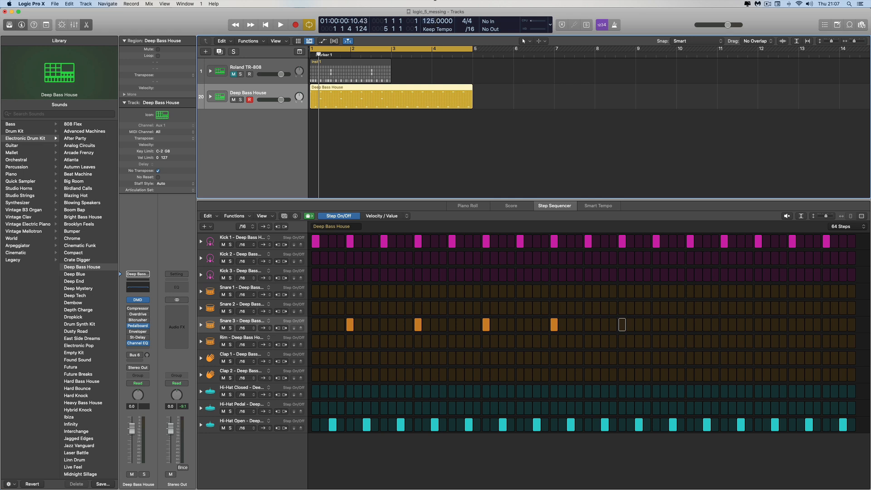
key("space")
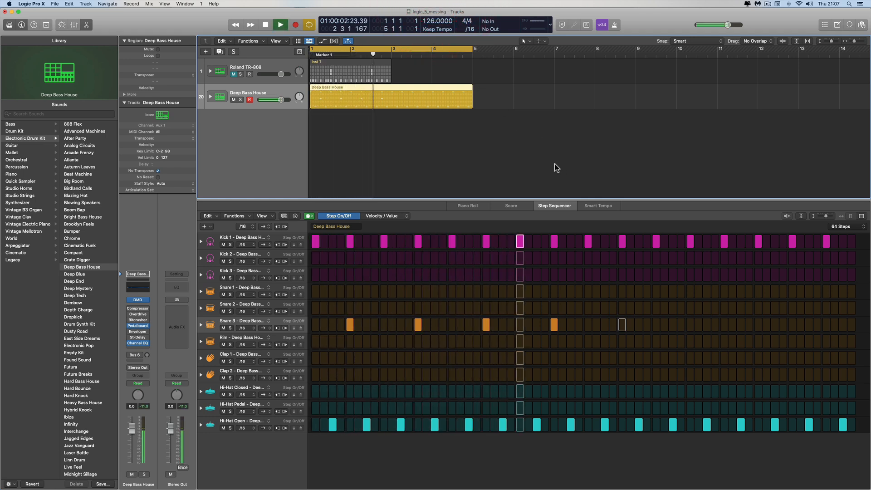
key("space")
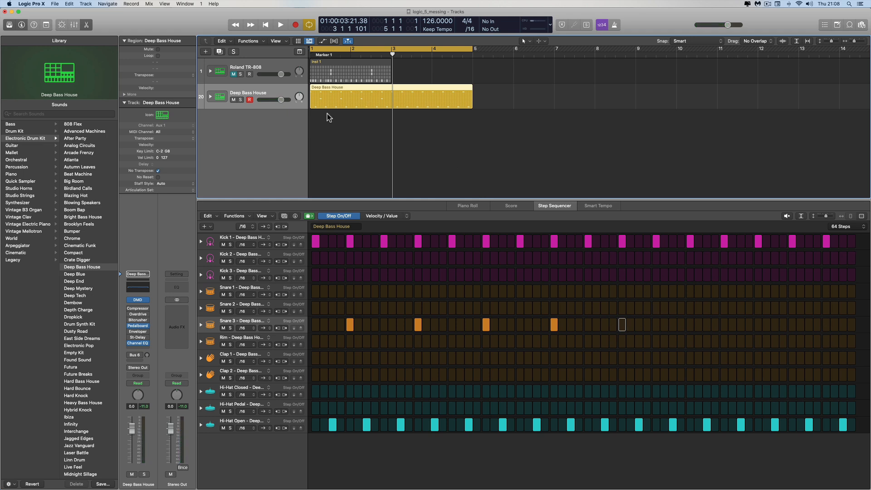
Step: Close the Step Sequencer, expand the Deep Bass House stack and select the Snare 3 track with its region for playback
left_click(86, 25)
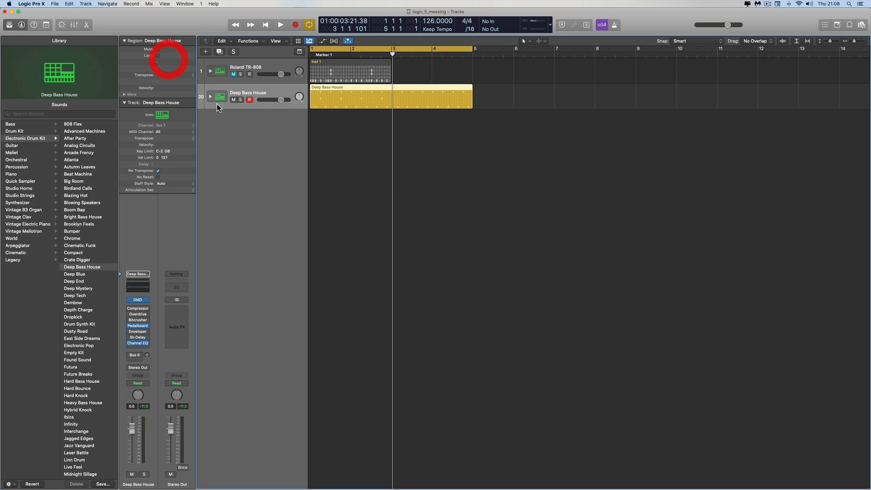
left_click(210, 96)
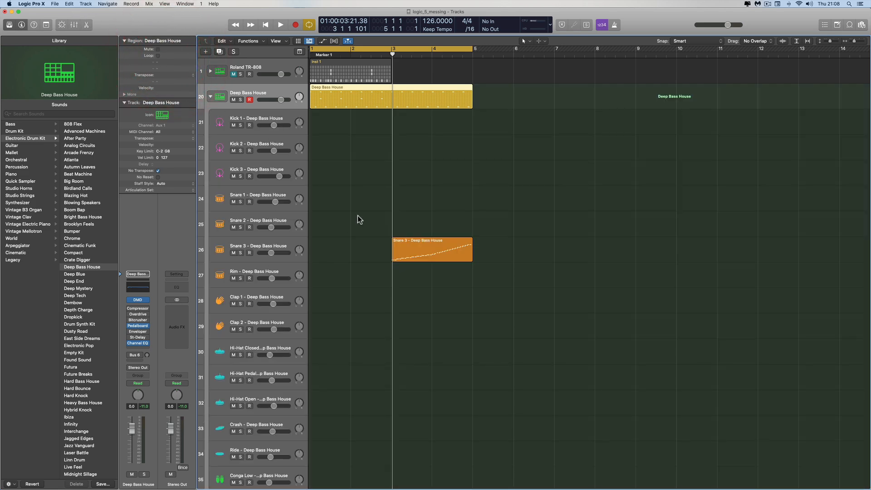
left_click(414, 246)
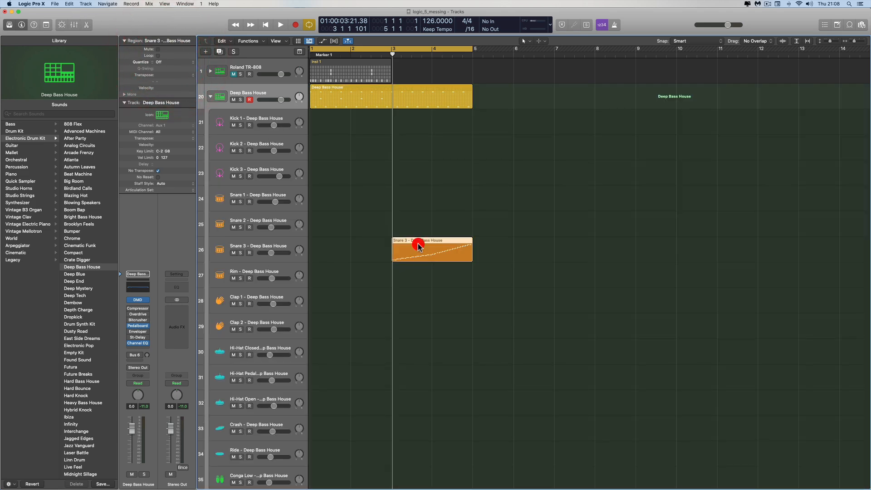
left_click(254, 247)
key("space")
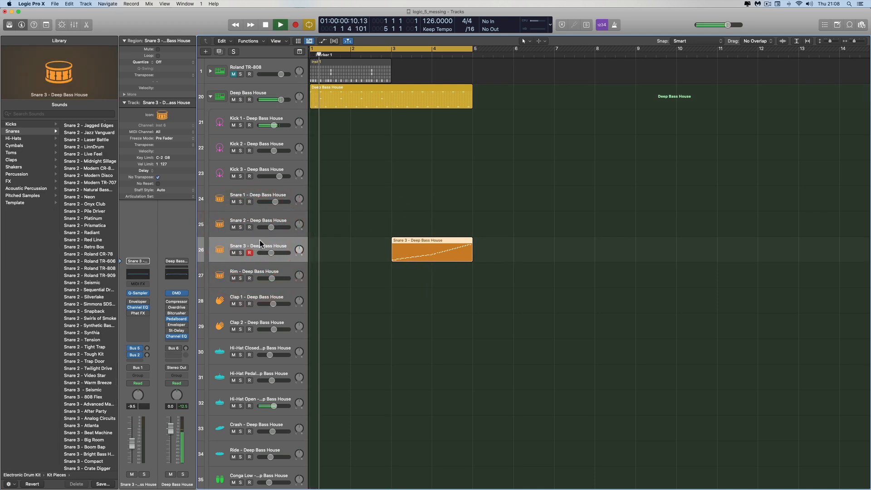
key("space")
Step: Solo the Snare 3 track and raise its volume to -2.1 dB, checking it with playback
left_click_drag(270, 252, 277, 252)
key("space")
key("space")
left_click(242, 253)
key("space")
key("space")
left_click(275, 253)
left_click_drag(277, 253, 349, 248)
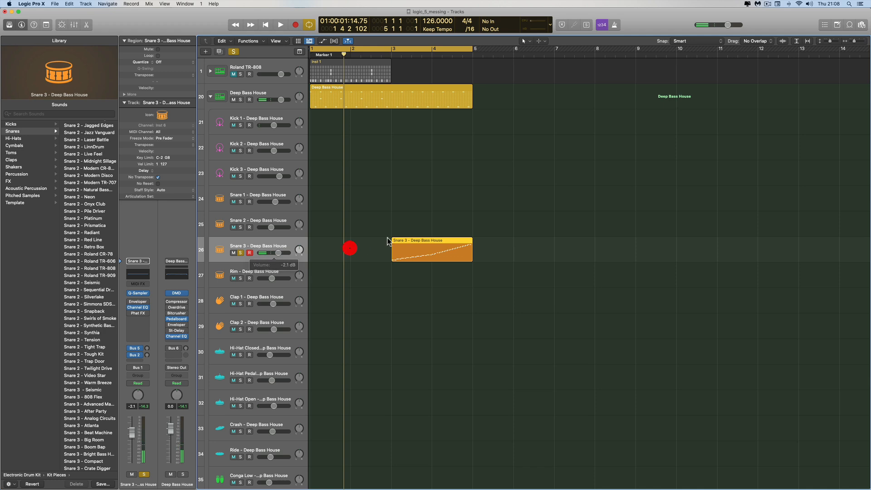
Step: Open the Snare 3 region in the Piano Roll, unsolo the track and play the rising snare notes with the full beat
double_click(409, 240)
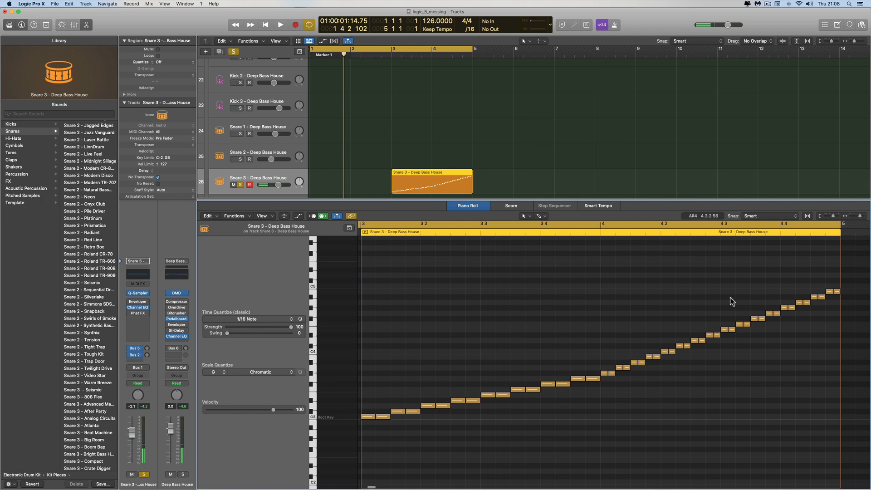
key("Return")
left_click(241, 184)
key("space")
scroll(699, 268, "right", 5)
scroll(692, 270, "right", 10)
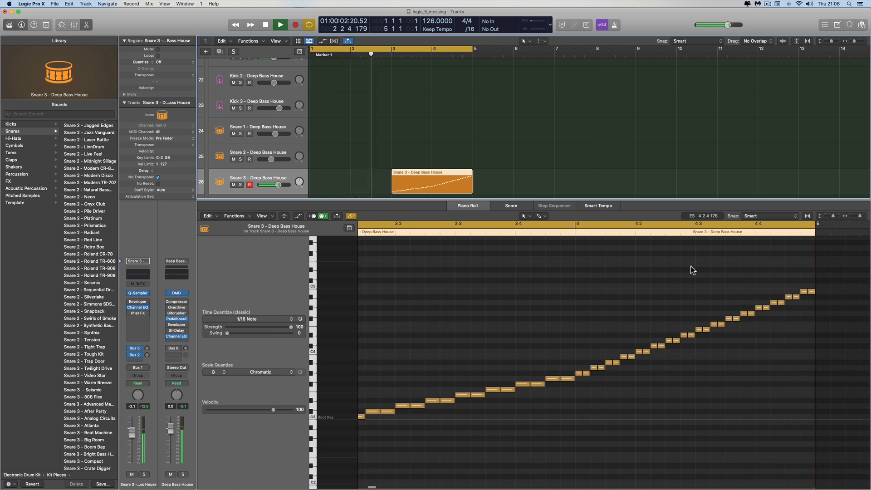
scroll(690, 269, "left", 3)
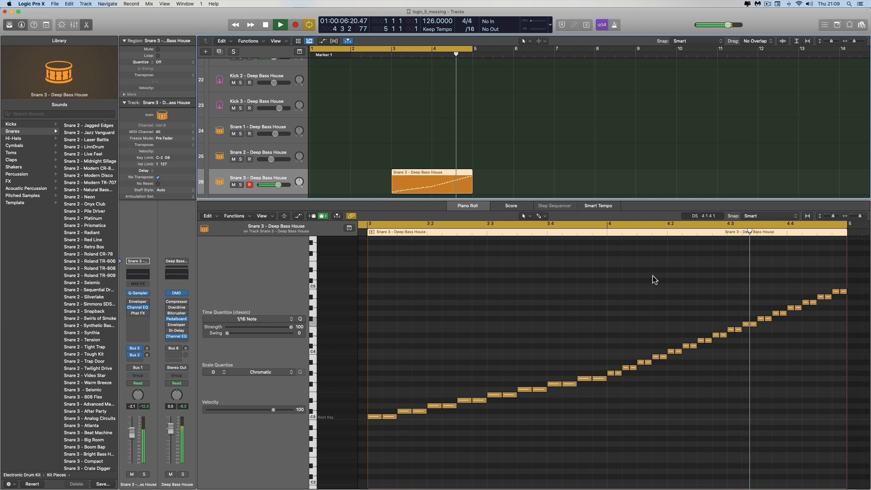
key("space")
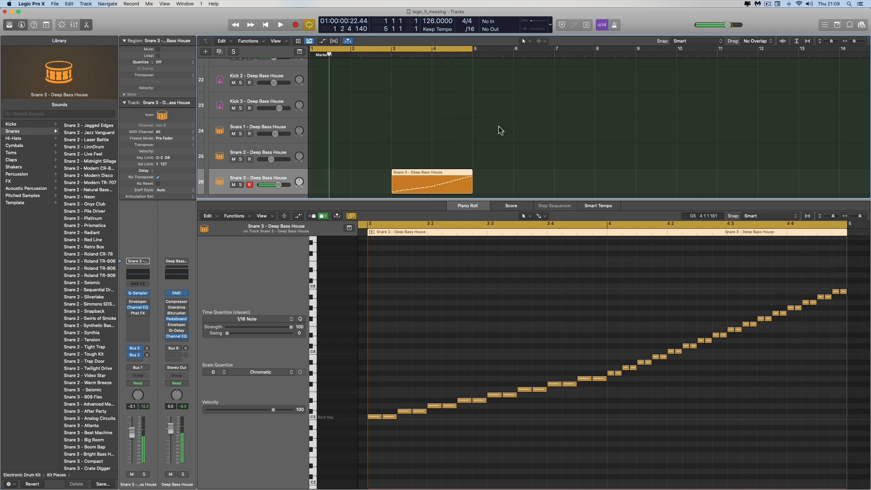
Step: Open the Deep Bass House pattern in the Step Sequencer, clear Kick 1's steps 49, 53, 57 and 61, and play it
scroll(355, 63, "up", 3)
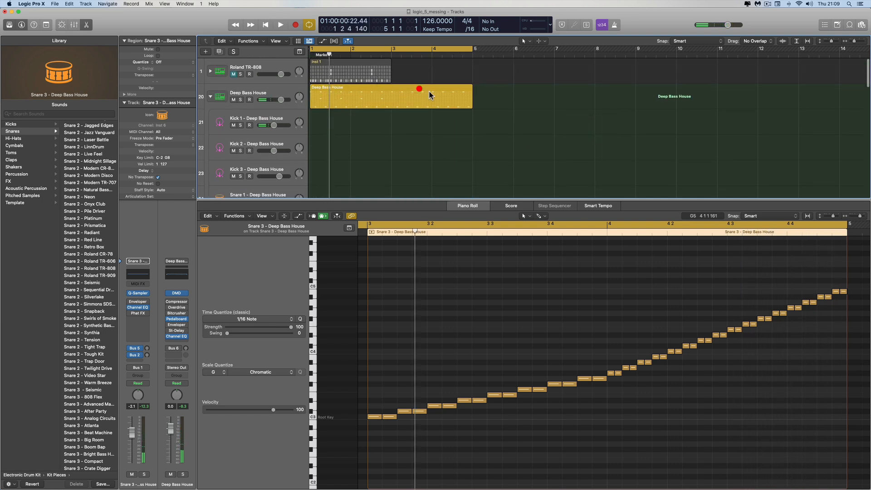
left_click(419, 88)
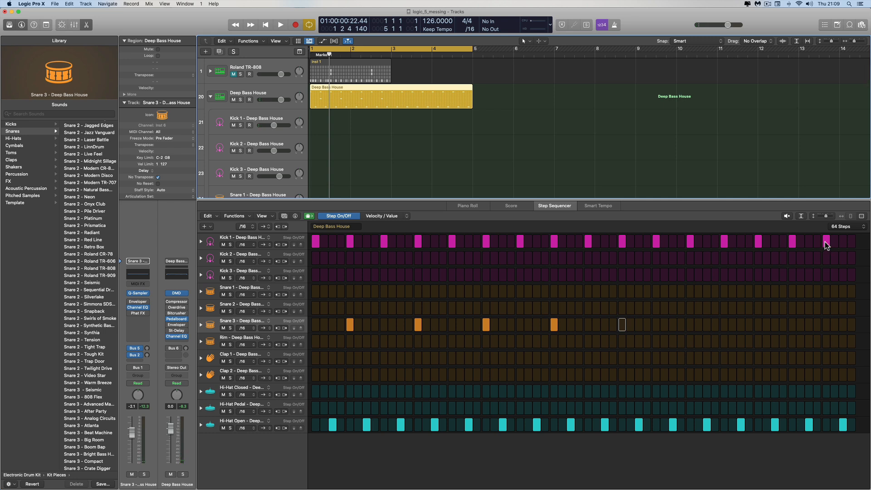
left_click(826, 242)
left_click(792, 242)
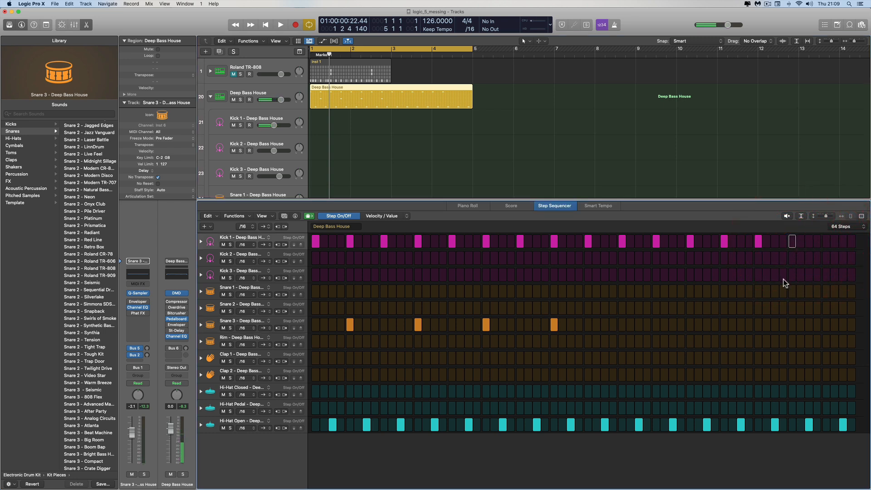
left_click(724, 242)
key("space")
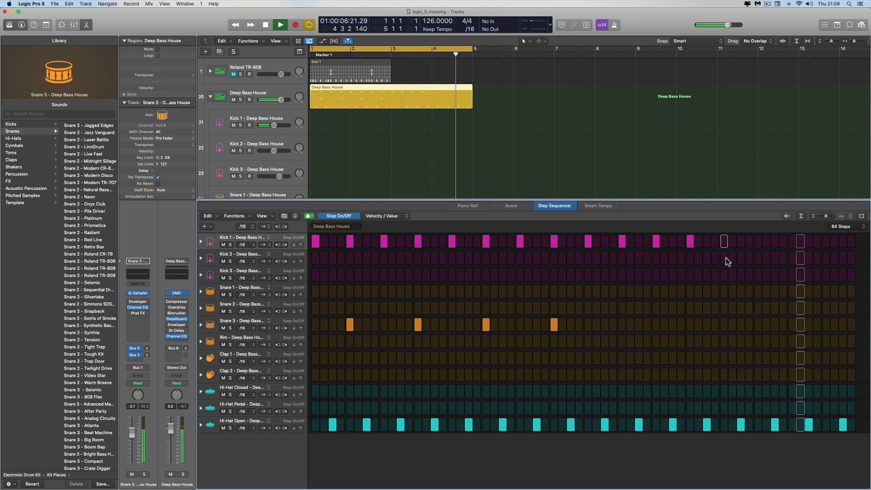
key("space")
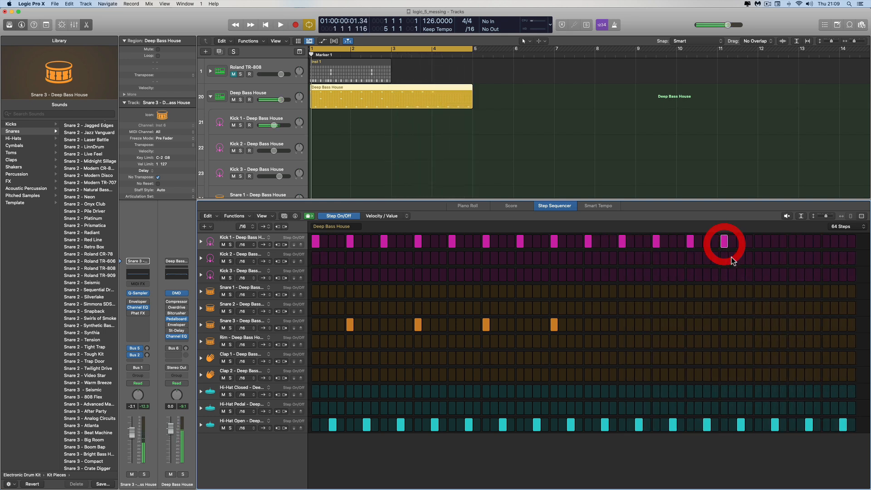
Step: Add Kick 1 hits on every other step from step 49 to step 63 and play the pattern
left_click(741, 244)
left_click(758, 244)
left_click(774, 243)
left_click(792, 244)
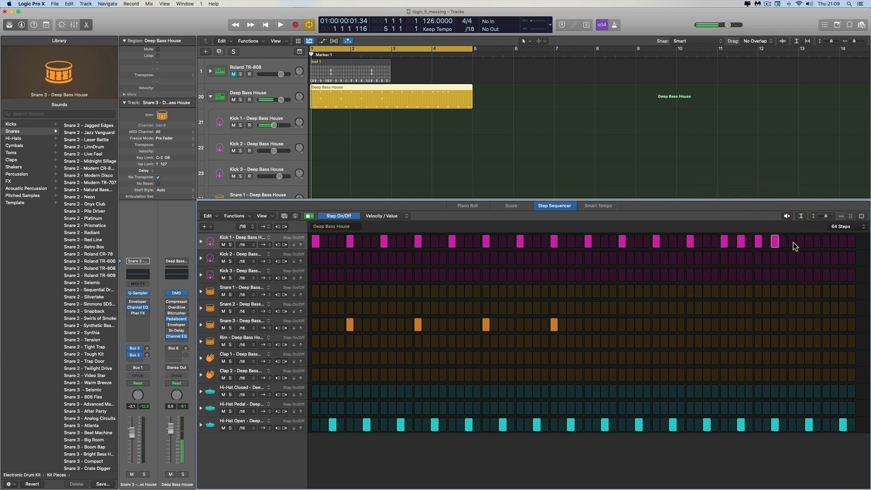
left_click(808, 244)
left_click(825, 243)
left_click(843, 243)
key("space")
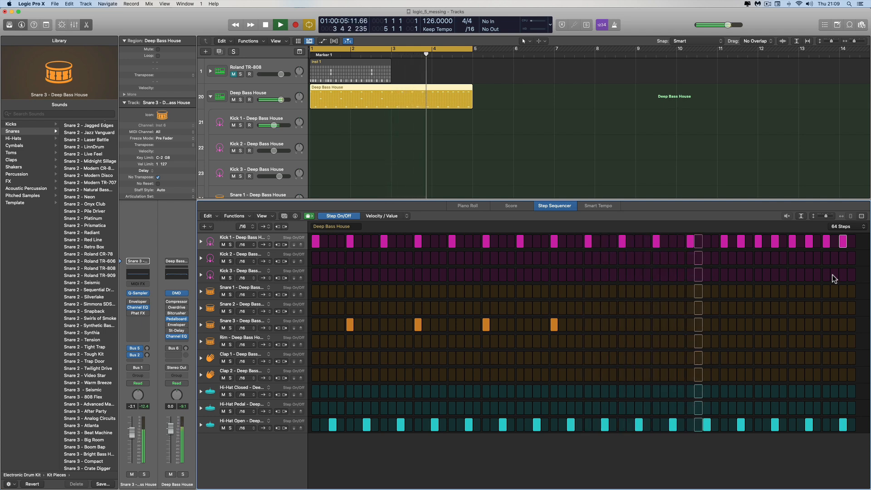
key("space")
Step: Show the Snare 3 region's notes in the Piano Roll and close the editor
scroll(390, 156, "down", 6)
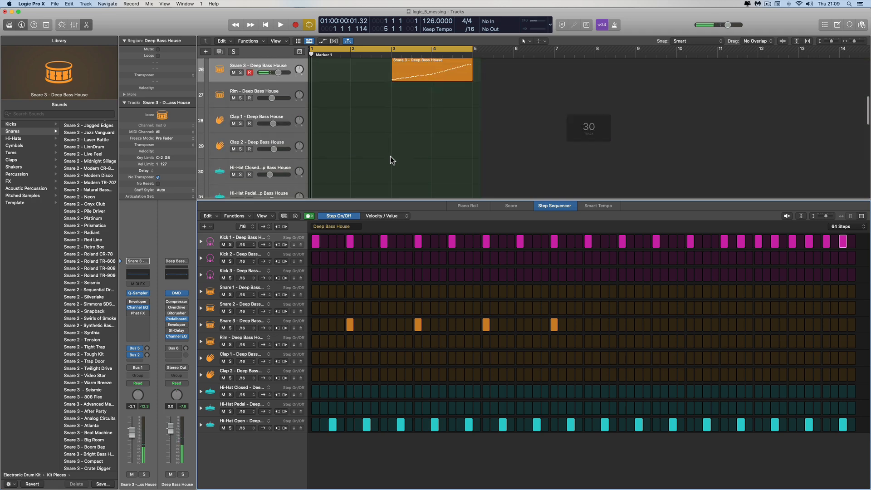
scroll(414, 119, "up", 2)
double_click(414, 112)
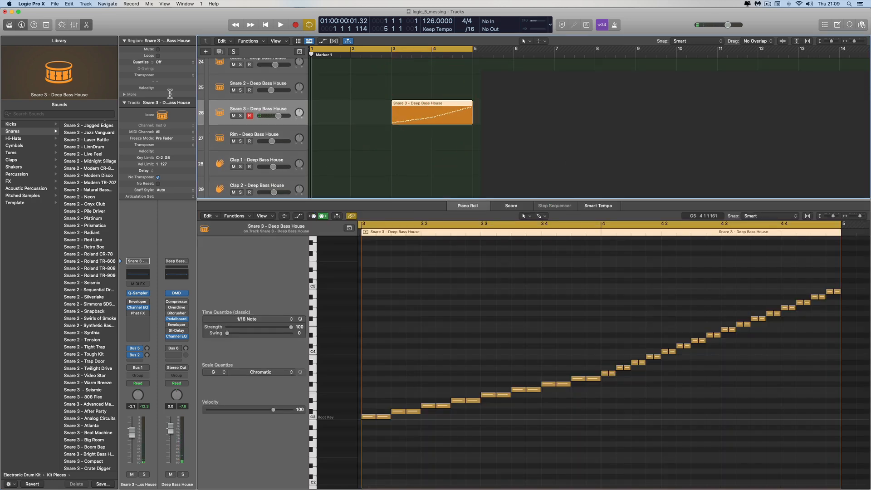
left_click(86, 25)
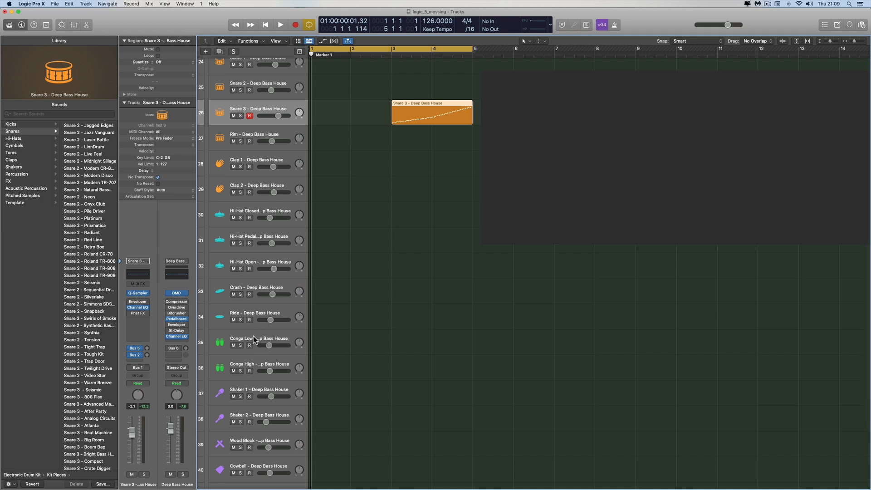
Step: Replace the Deep Bass House stack's kit with the Roland TR-909 kit and expand the stack
scroll(303, 186, "up", 3)
scroll(303, 184, "up", 3)
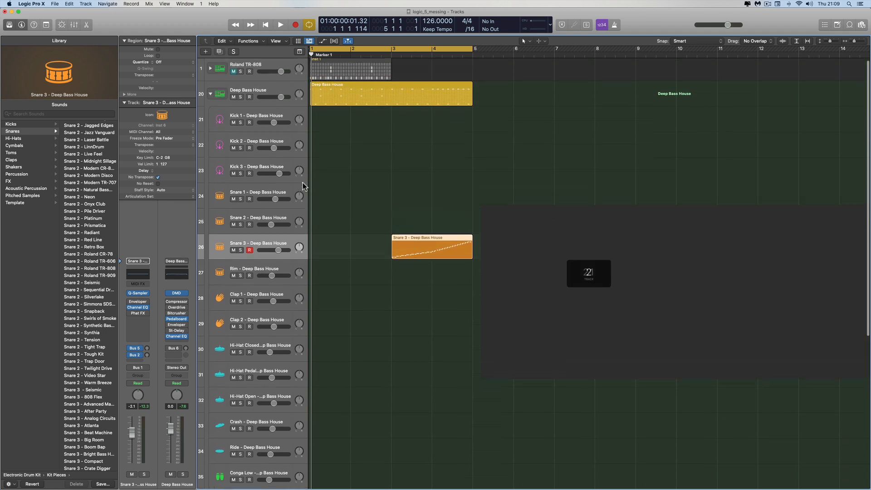
left_click(262, 91)
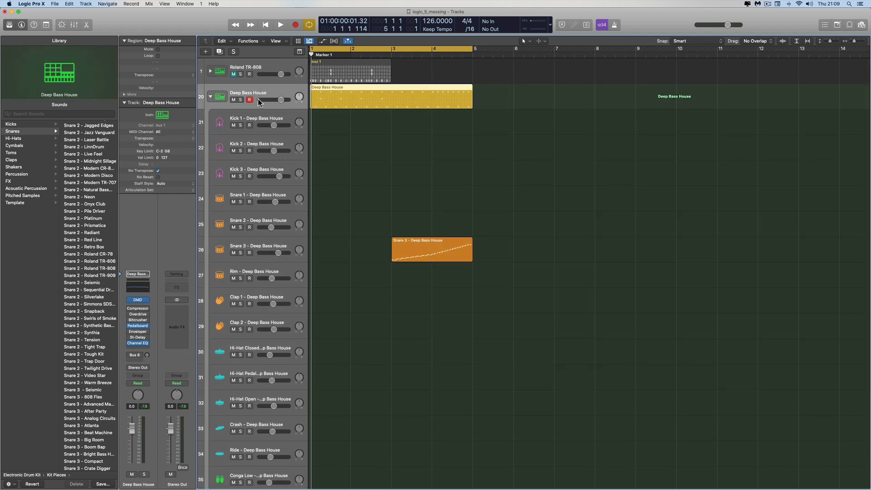
scroll(92, 317, "down", 10)
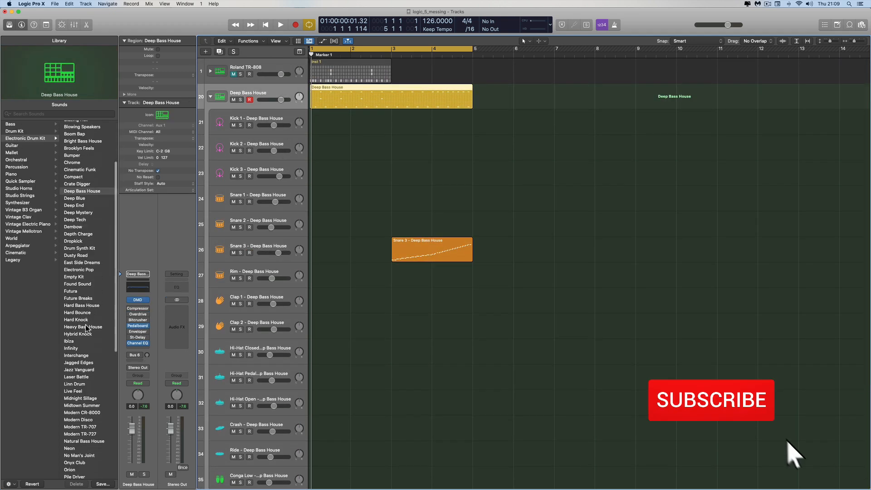
left_click(93, 383)
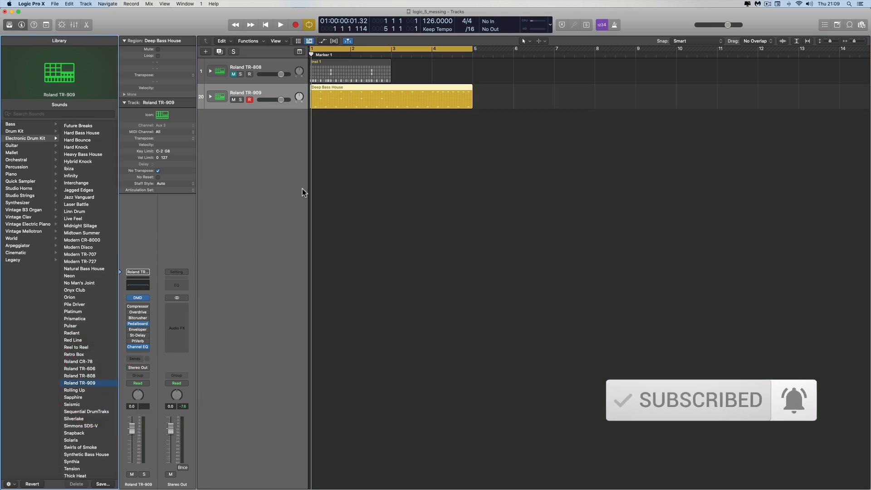
left_click(210, 97)
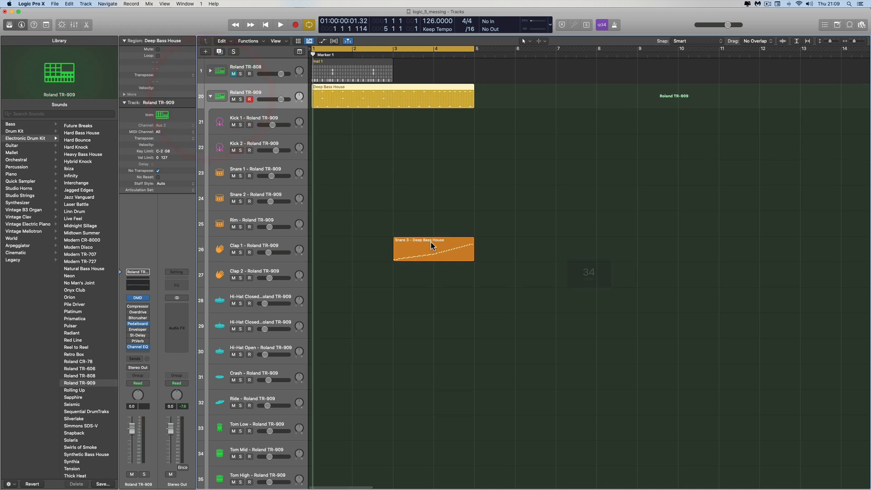
Step: Play the beat with the TR-909 kit and raise the Clap 1 track's volume slightly
key("space")
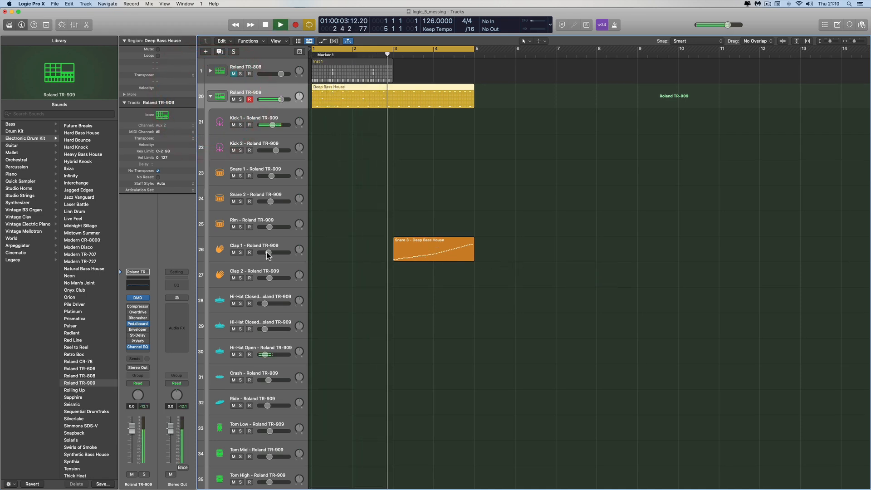
left_click_drag(268, 252, 271, 252)
key("space")
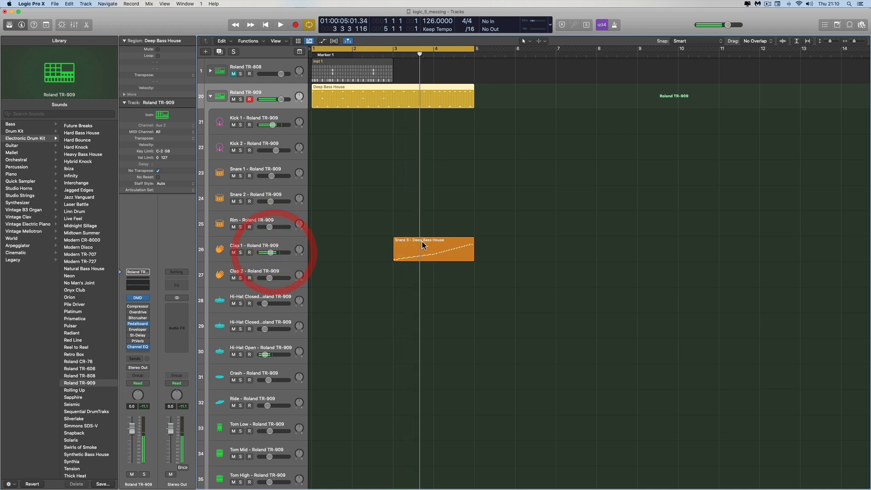
Step: Move the Snare 3 - Deep Bass House region from the Clap 1 track to the Snare 1 track and play it
left_click(420, 241)
left_click_drag(420, 242, 419, 186)
key("space")
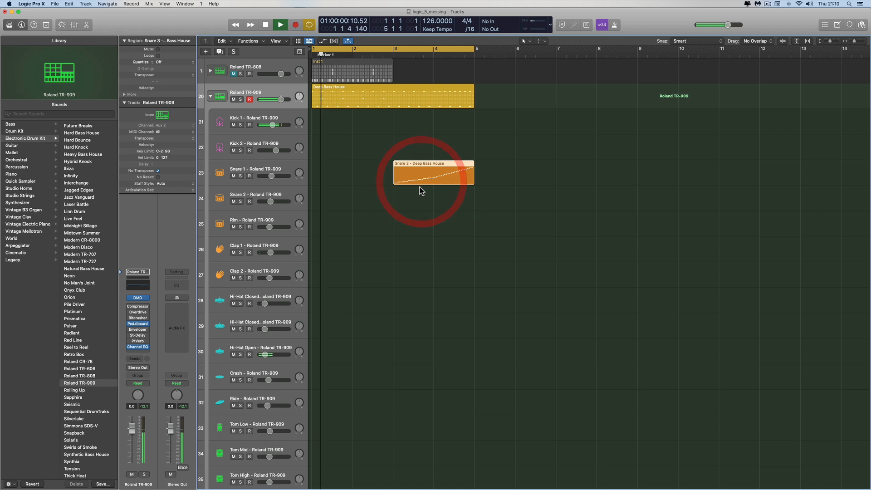
key("space")
Step: Open the Deep Bass House pattern in the Step Sequencer and audition its Snare 1 and Snare 2 sounds
left_click(355, 88)
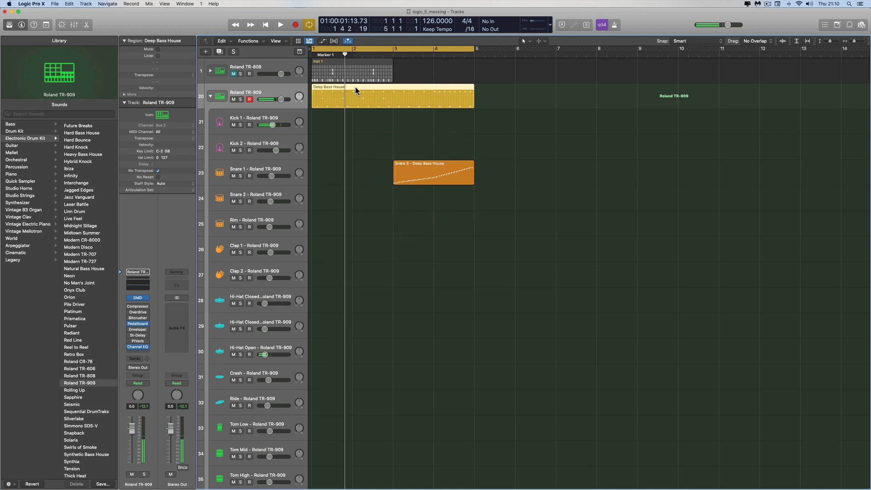
double_click(341, 88)
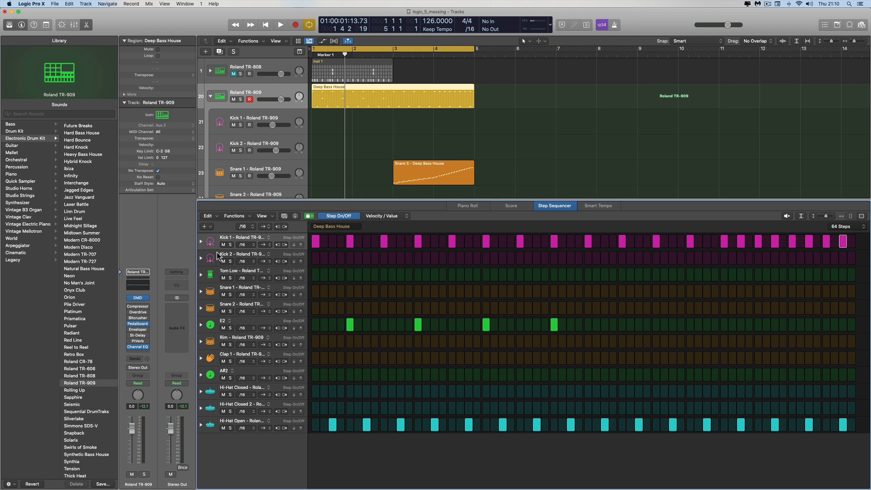
left_click(219, 293)
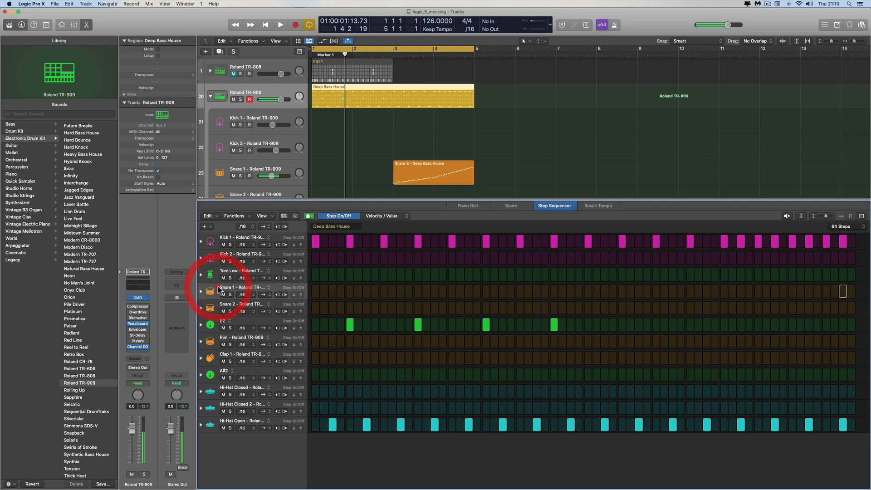
left_click(224, 306)
left_click(210, 307)
Step: Move the four E2 row hits to the Snare 2 row on steps 5, 13, 21 and 29, and play the pattern
left_click(349, 324)
left_click(350, 309)
left_click(418, 309)
left_click(417, 324)
left_click(486, 309)
left_click(485, 324)
left_click(554, 309)
left_click(553, 325)
key("space")
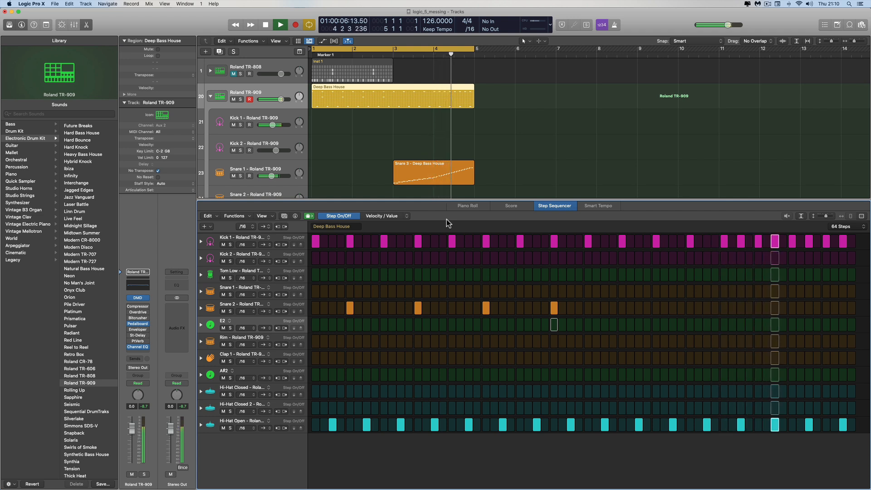
key("space")
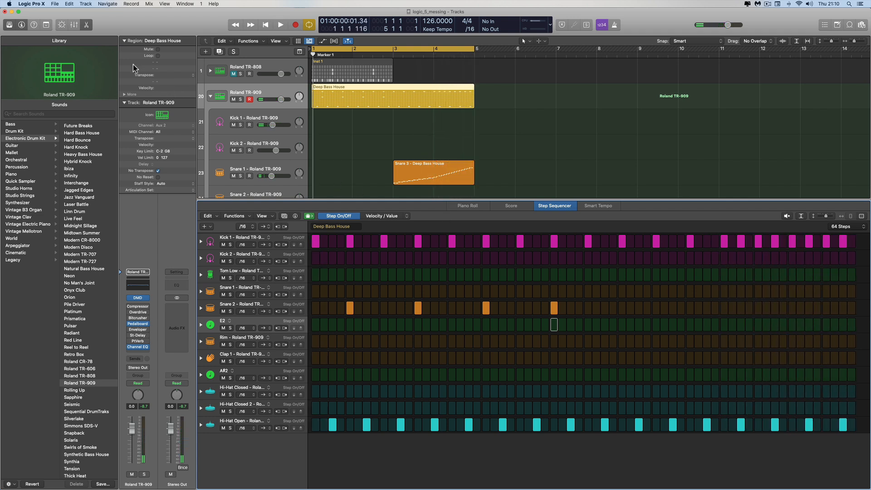
Step: Close the Step Sequencer, select the Tom Mid - Roland TR-909 track and raise its volume to -8.4 dB
key("e")
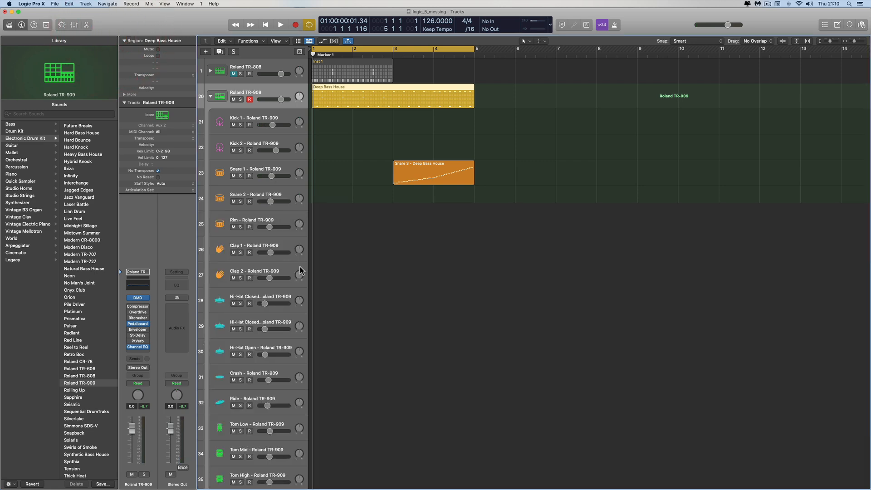
scroll(287, 293, "down", 1)
scroll(300, 331, "down", 1)
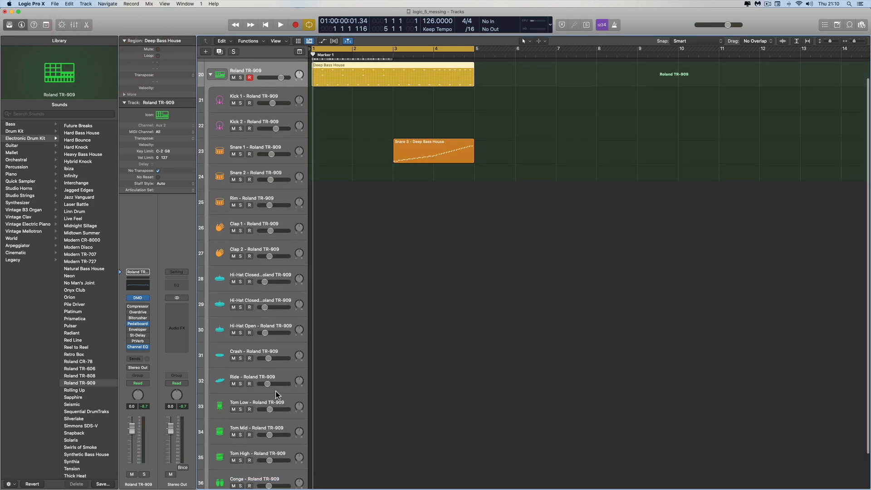
scroll(268, 401, "down", 2)
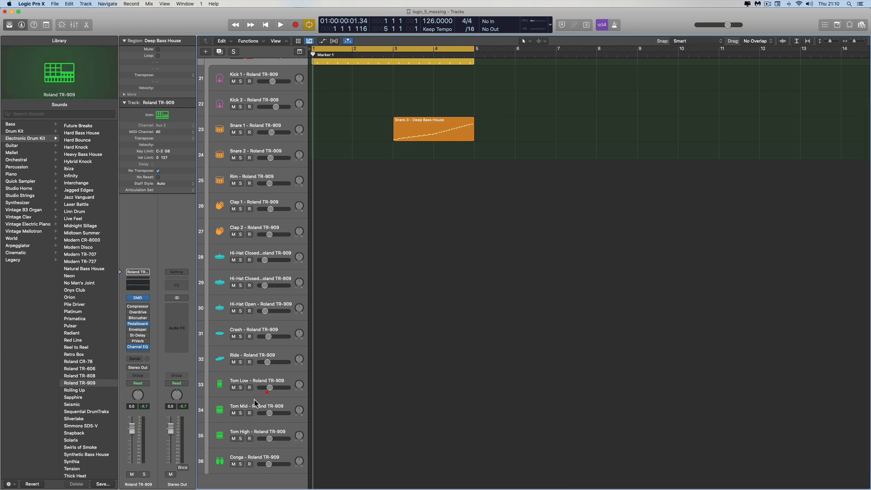
left_click(254, 399)
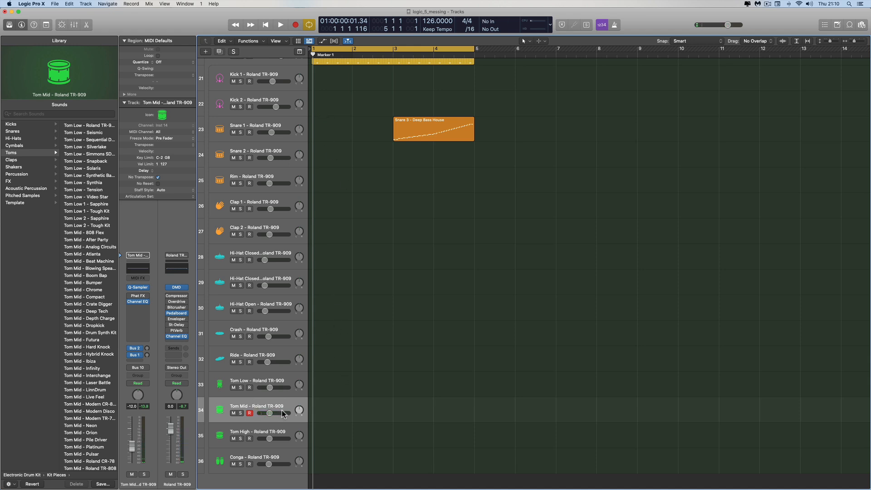
left_click_drag(271, 412, 273, 412)
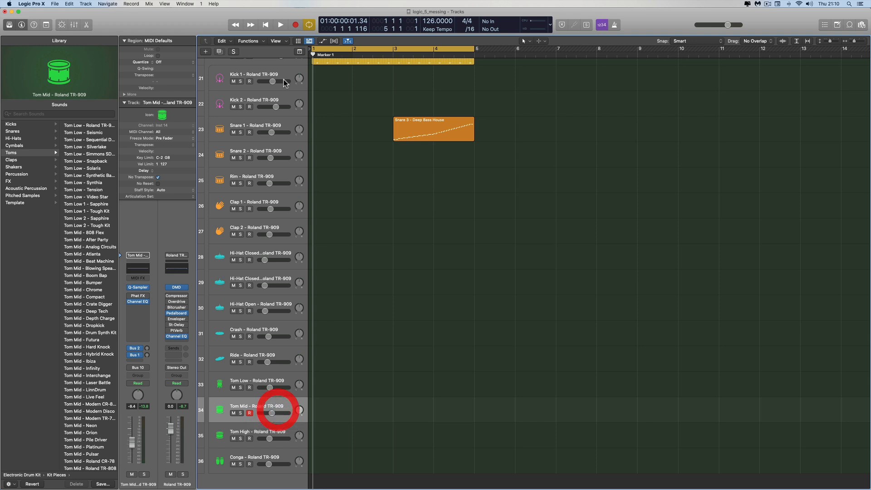
Step: Record a four-bar part on the Tom Mid track over the beat and quantize its region to 1/16 Note during playback
left_click(295, 26)
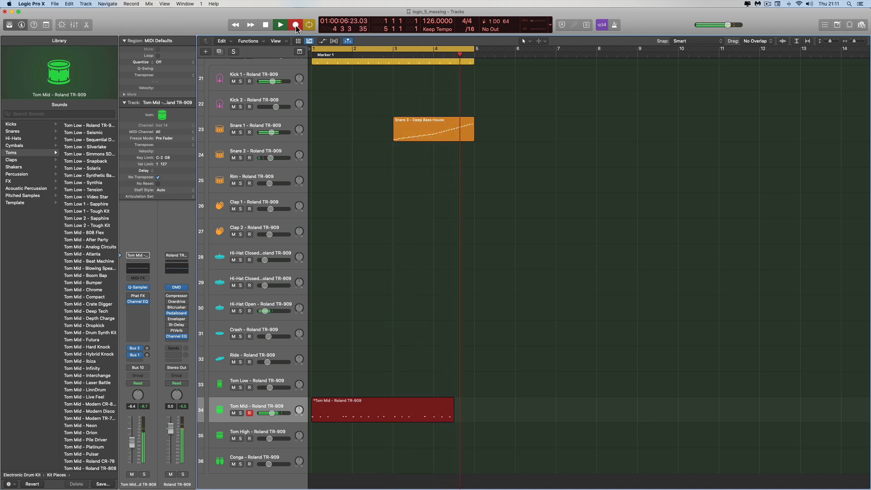
key("space")
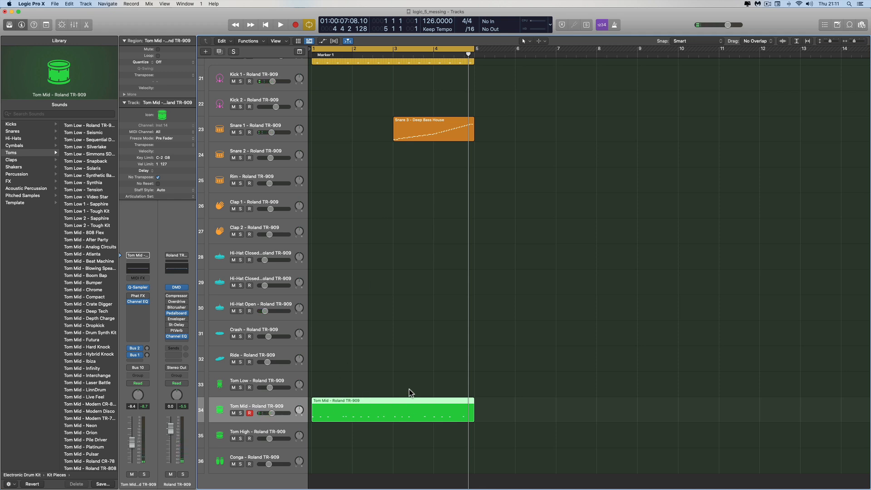
left_click(360, 403)
left_click(159, 62)
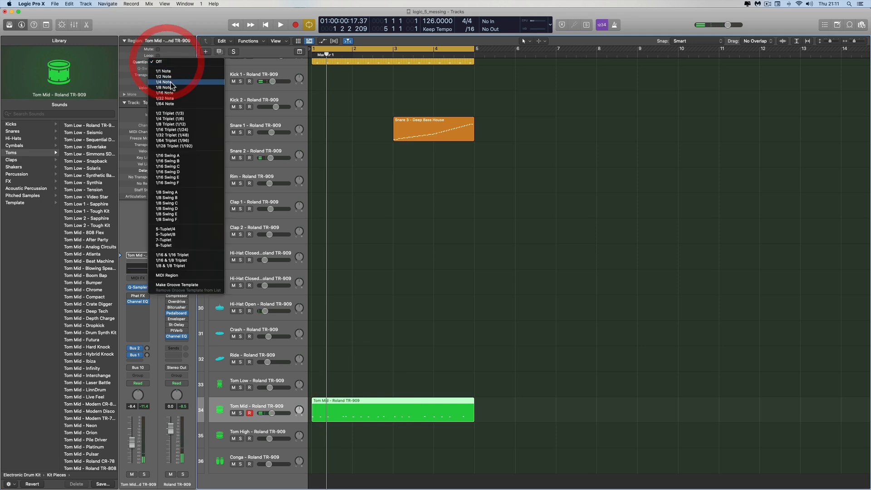
left_click(164, 93)
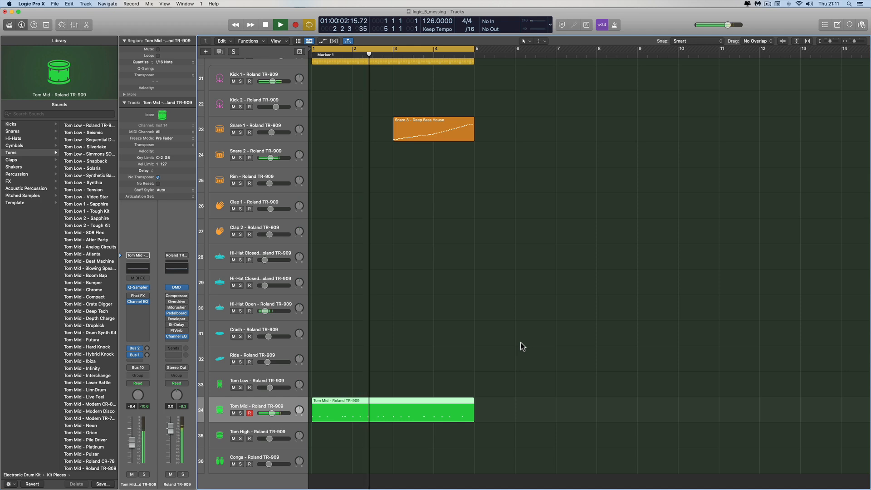
key("space")
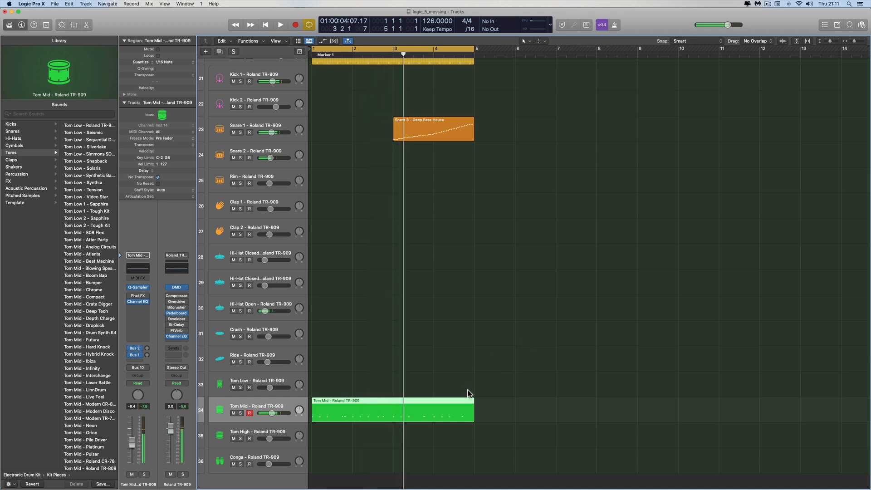
left_click(401, 408)
key("Delete")
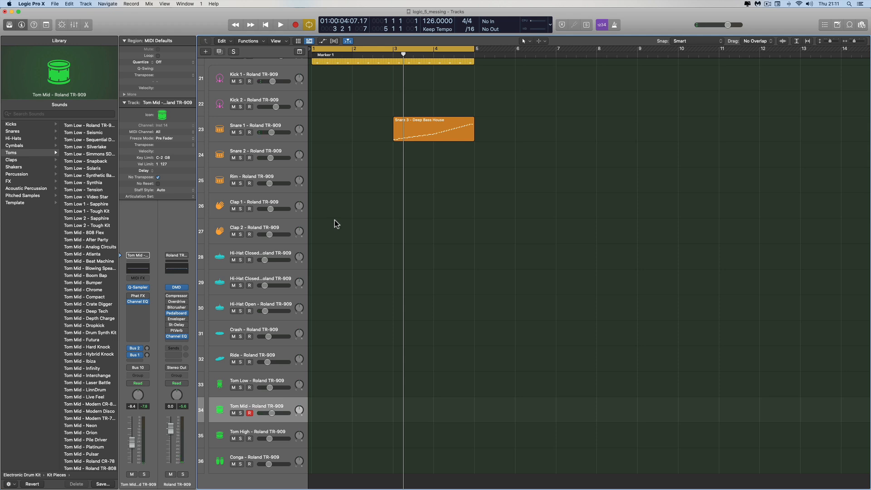
key("super+z")
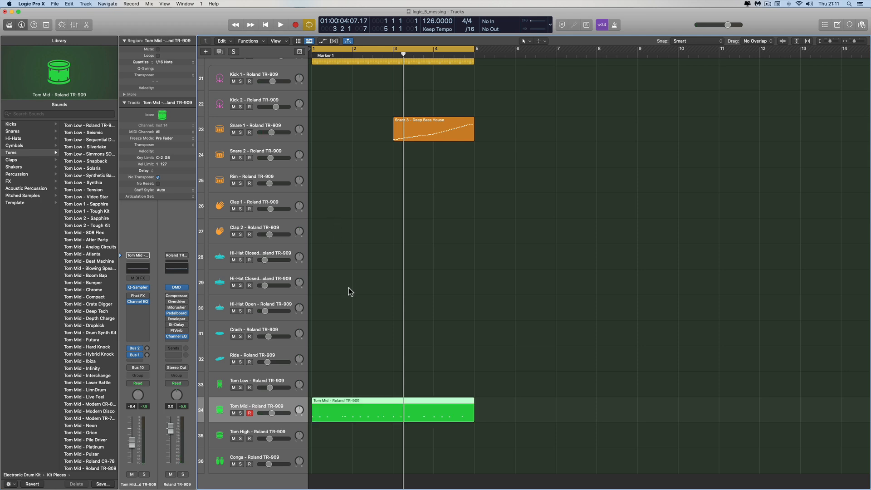
Step: Switch the Tom Mid Quick Sampler's amp envelope to ADSR with 100% sustain, audition the beat, and shorten the release to 606 ms
left_click(268, 405)
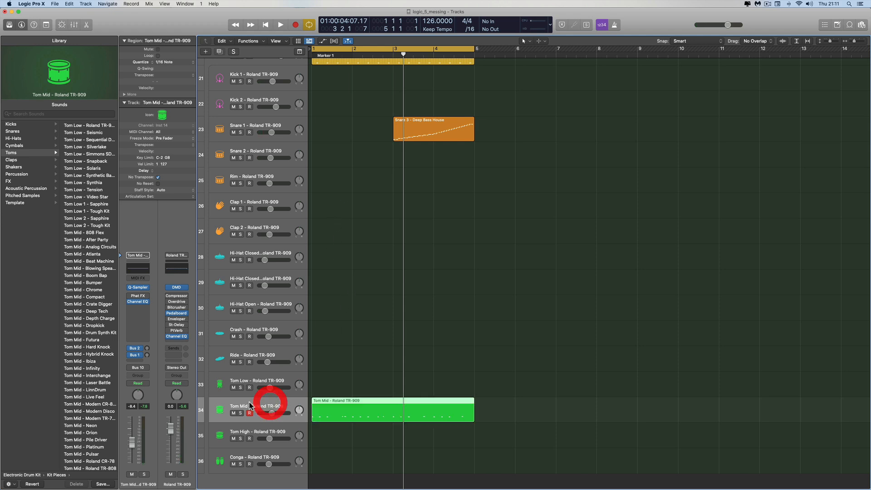
left_click(140, 287)
left_click(299, 131)
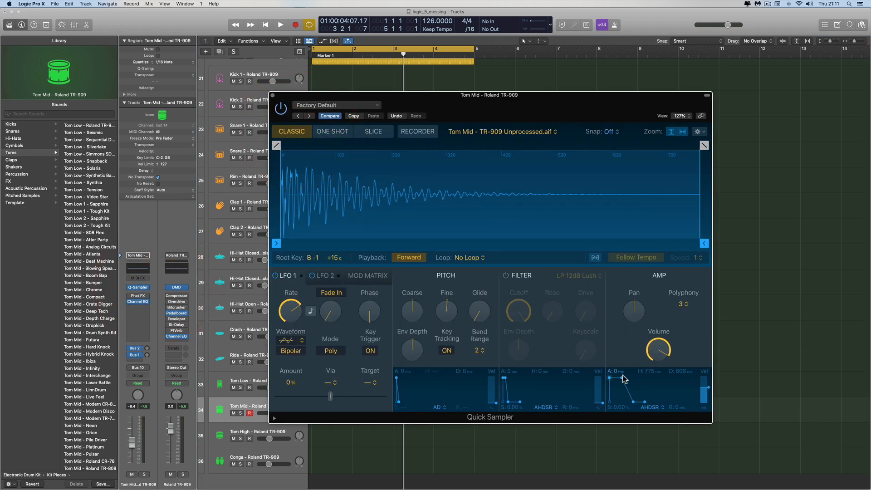
left_click(651, 407)
left_click(651, 403)
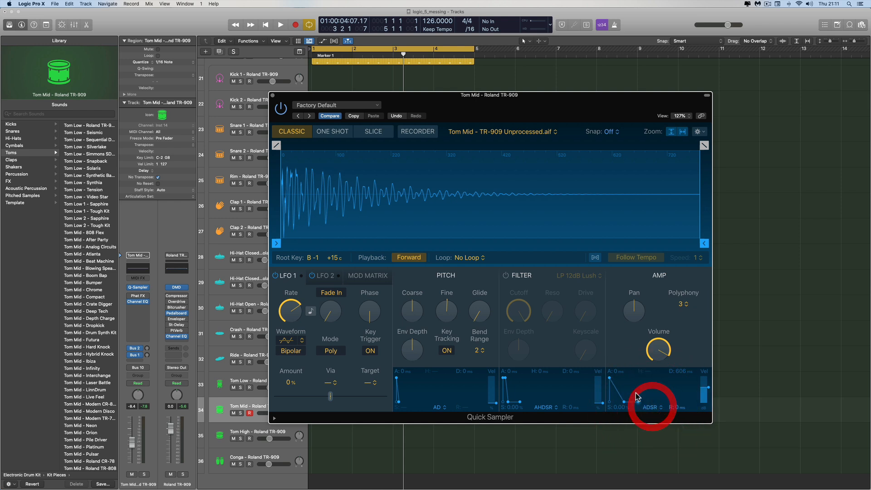
mouse_move(625, 401)
left_mouse_down()
mouse_move(609, 379)
mouse_move(640, 401)
left_mouse_up()
key("space")
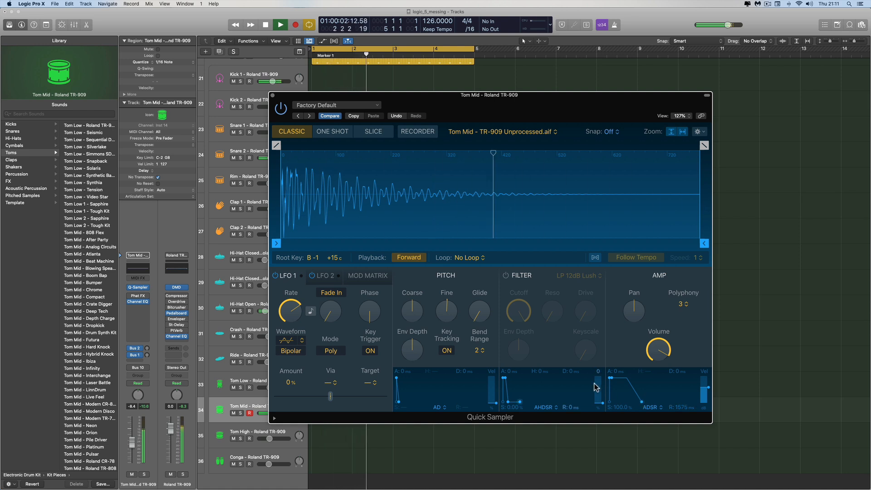
key("space")
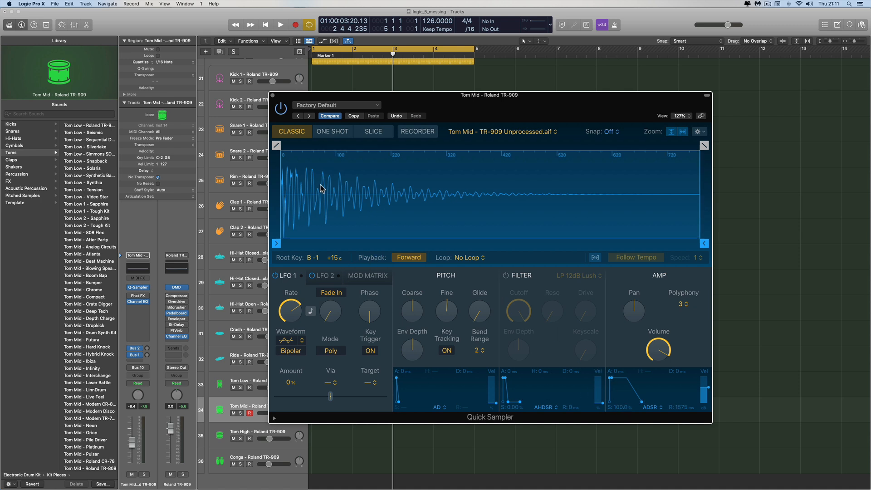
left_click_drag(641, 402, 637, 404)
Step: Open the Tom Mid region in the Piano Roll and delete the upper of the two short overlapping notes at bar 3
left_click_drag(429, 107, 560, 119)
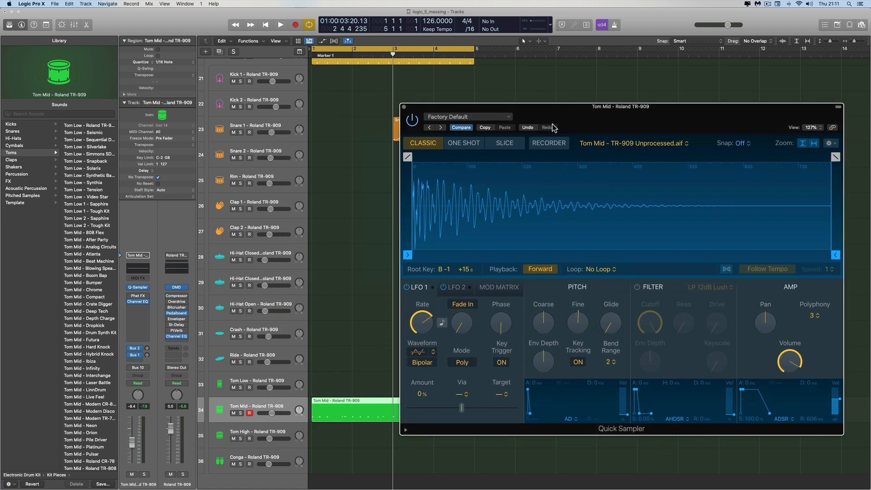
double_click(366, 400)
left_click_drag(470, 119, 739, 159)
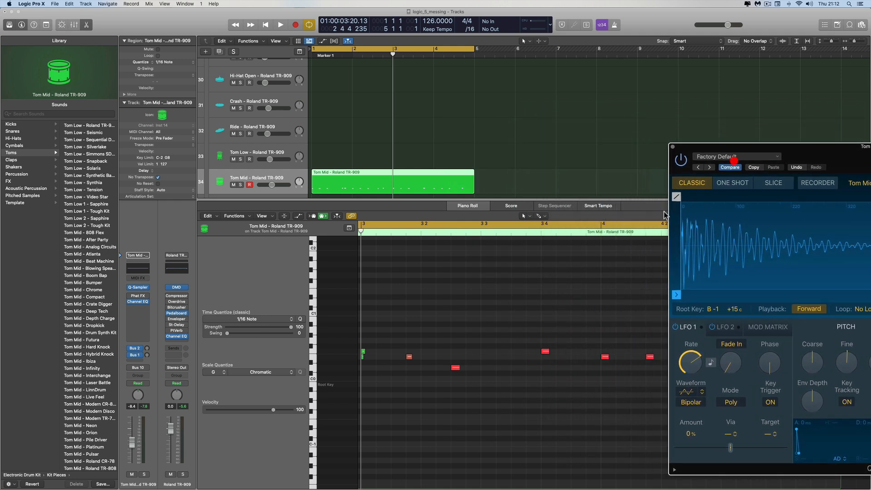
left_click(363, 352)
left_click(363, 352)
left_click_drag(361, 232, 359, 233)
left_click(380, 358)
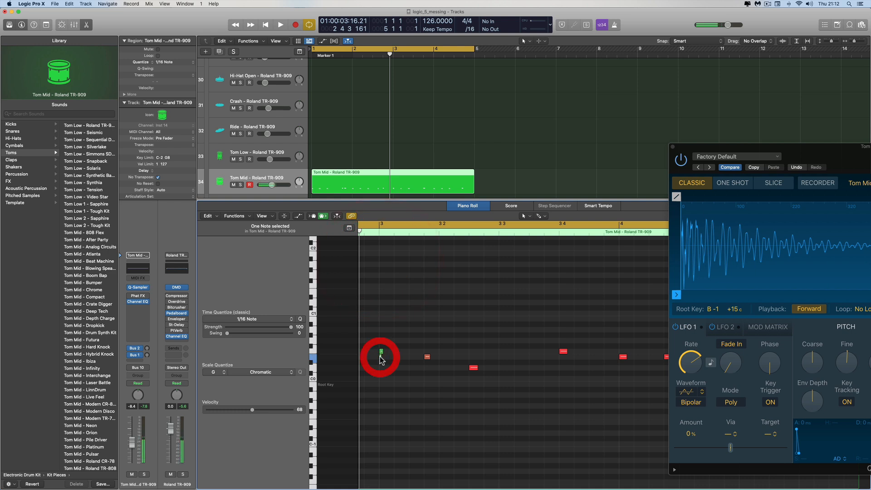
scroll(379, 358, "right", 2)
left_click(368, 354)
key("Delete")
Step: Lengthen the remaining note at bar 3 and set its velocity to 99, closing the Piano Roll and Quick Sampler
left_click_drag(369, 360, 375, 361)
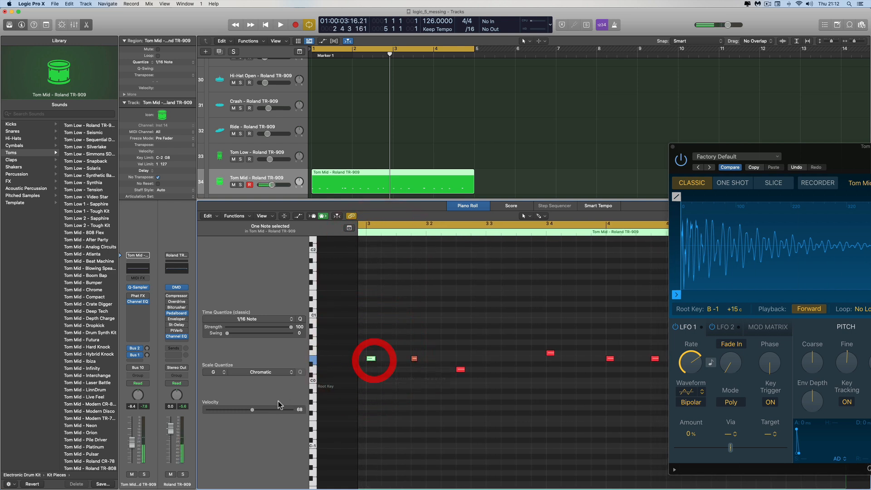
left_click_drag(267, 409, 281, 409)
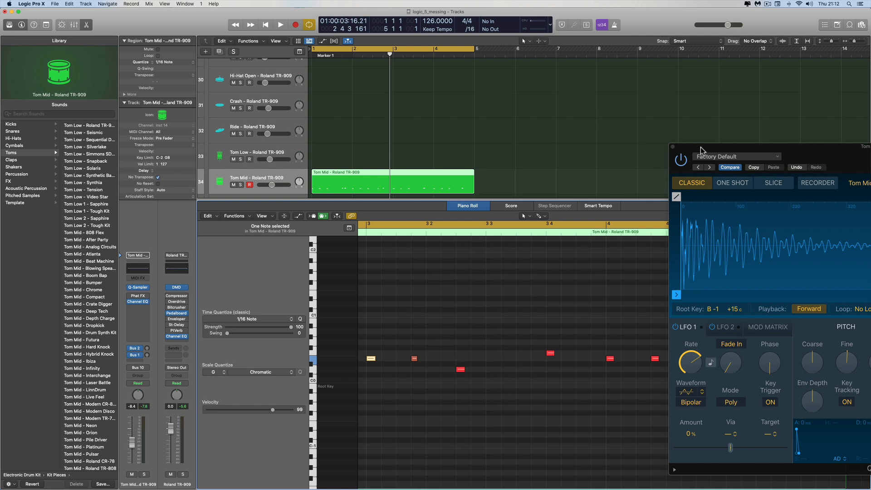
left_click_drag(700, 147, 408, 132)
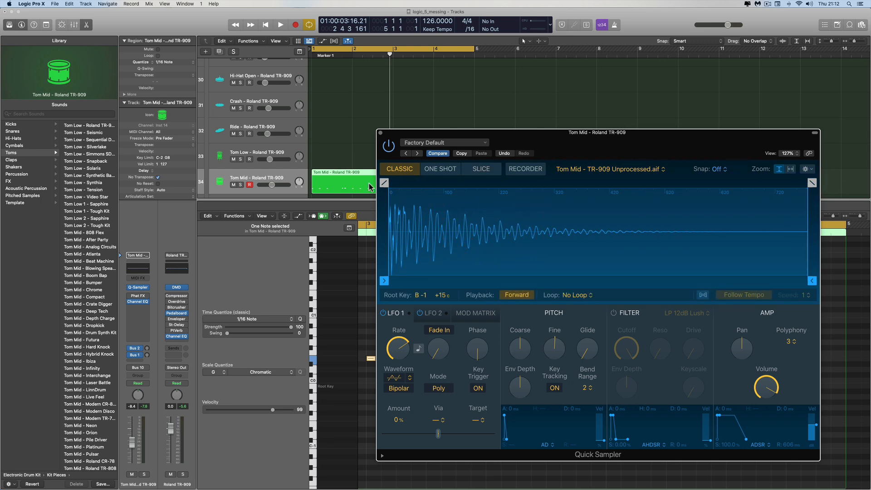
left_click(90, 29)
left_click(381, 133)
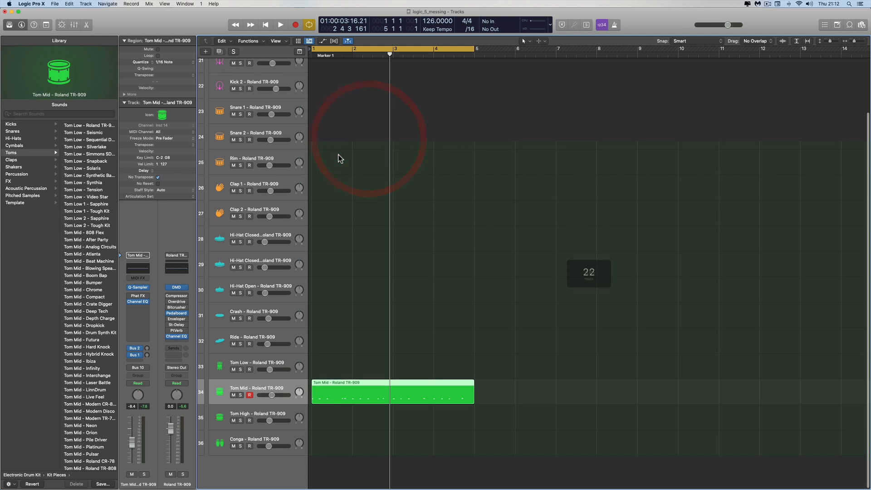
Step: Trim the Tom Mid region to end at bar 3, then collapse the Roland TR-909 track stack and play the beat
left_click_drag(472, 400, 390, 395)
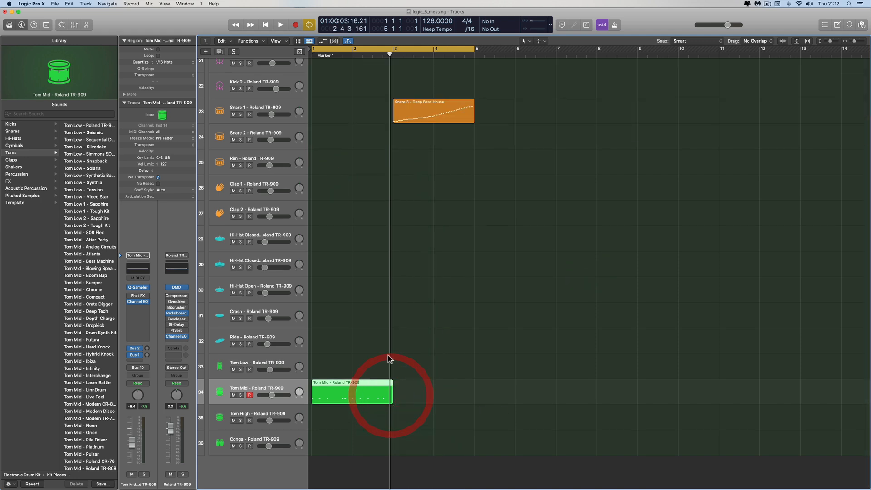
scroll(355, 157, "up", 2)
scroll(331, 161, "up", 2)
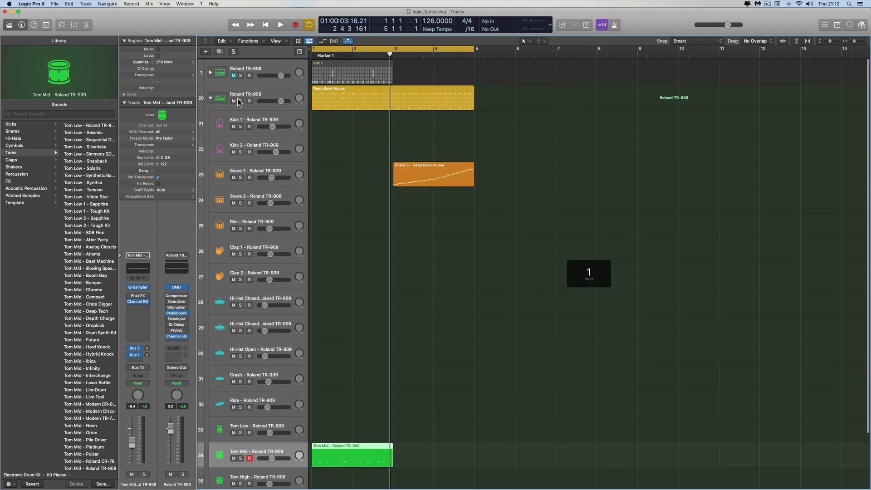
left_click(210, 96)
key("space")
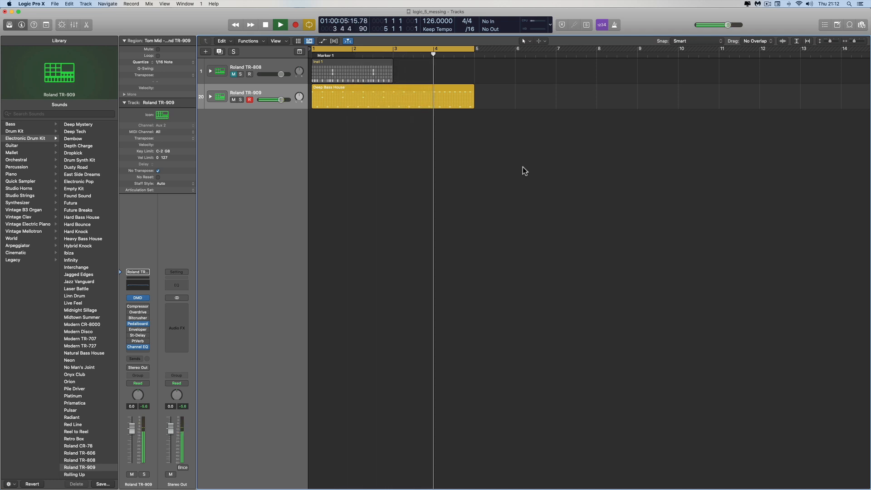
key("space")
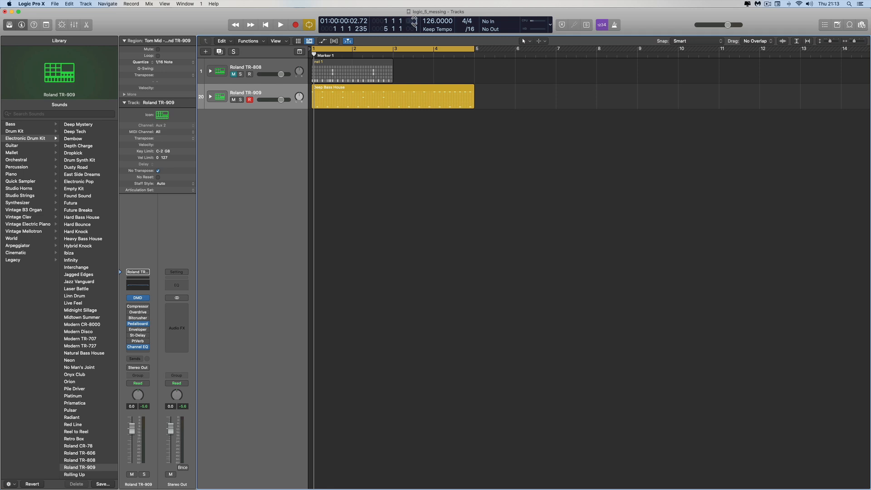
Step: Set the project tempo to 104 and swap the mutes so the Roland TR-808 stack sounds instead of the TR-909
left_click(428, 50)
left_click(234, 99)
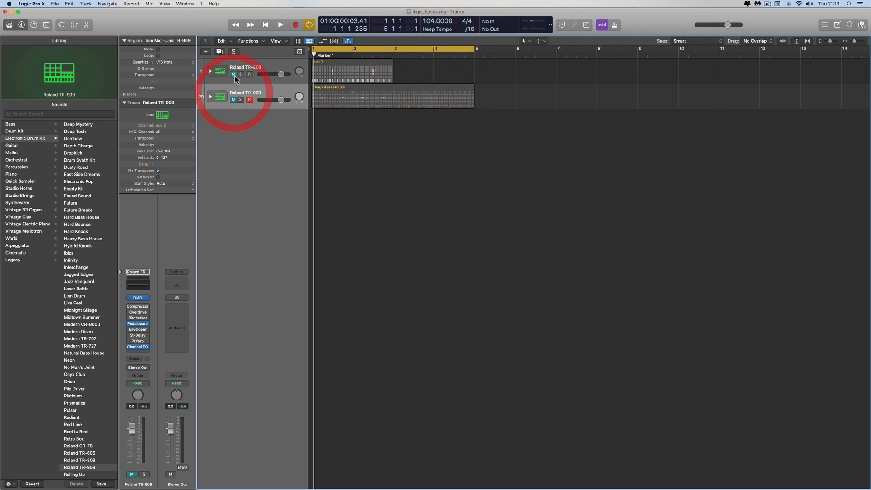
left_click(233, 74)
Step: Select the Roland TR-808 track, shorten the cycle range to end at bar 3, and play its pattern
left_click(249, 68)
left_click_drag(476, 53, 394, 54)
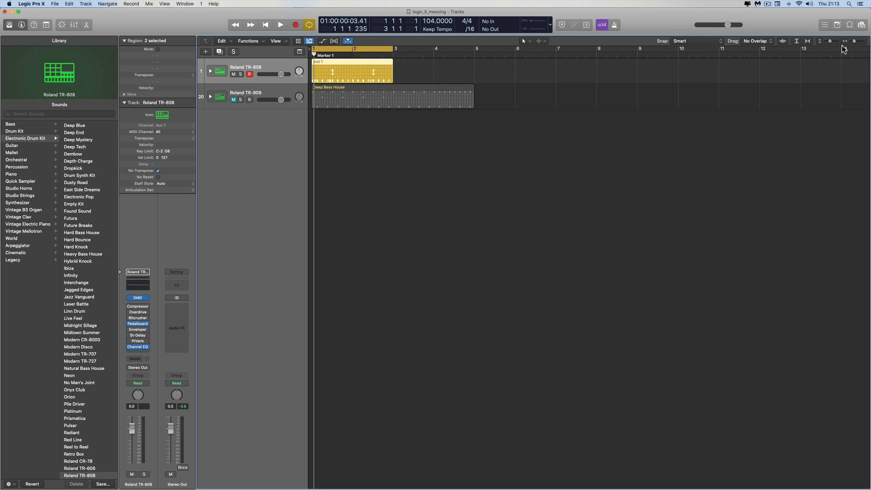
left_click(859, 42)
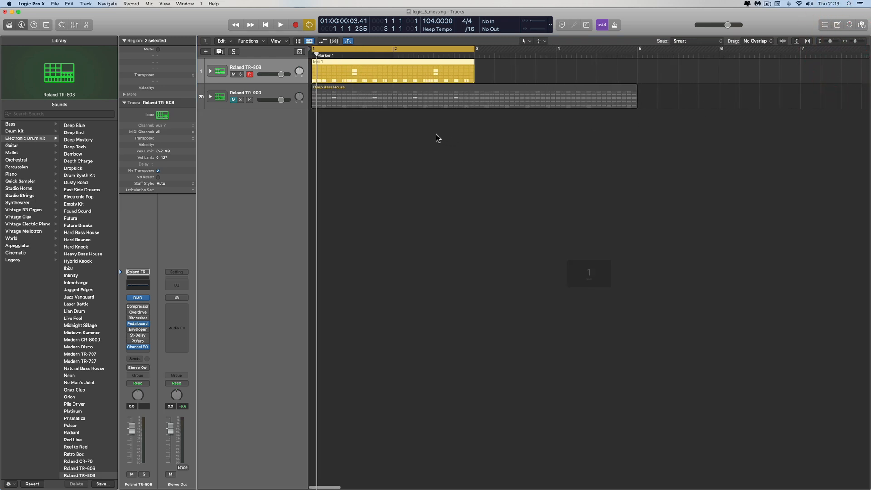
key("space")
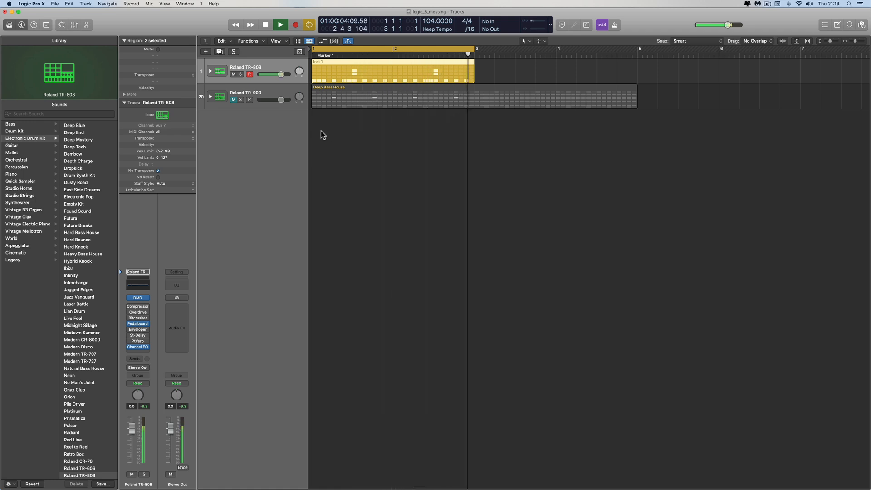
key("space")
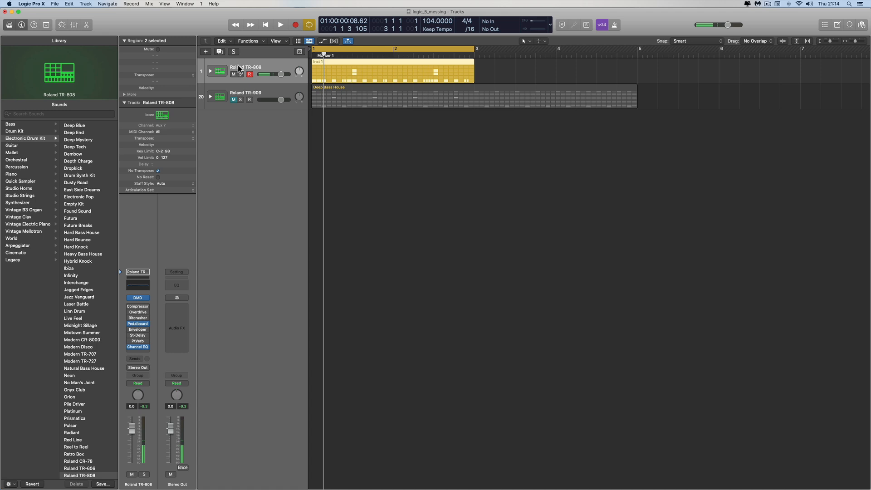
Step: Open the Roland TR-808 kit in Drum Machine Designer and show the Pad Controls of Kick 1
left_click(138, 298)
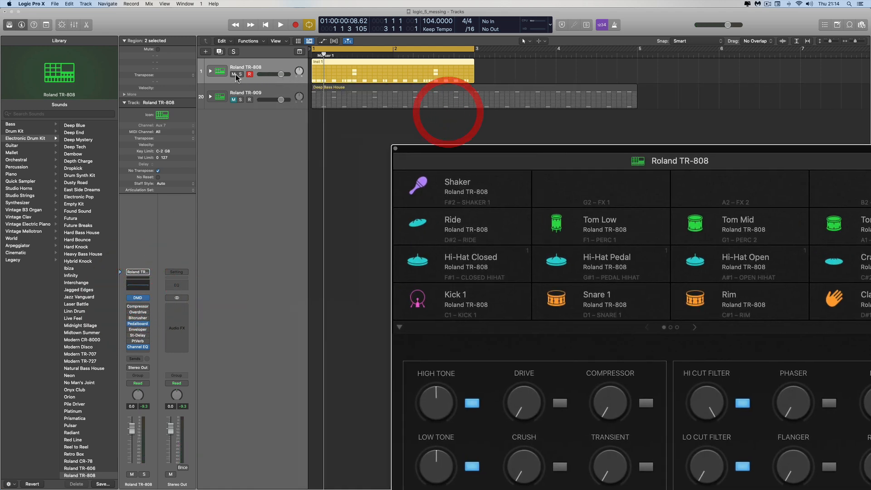
left_click(210, 71)
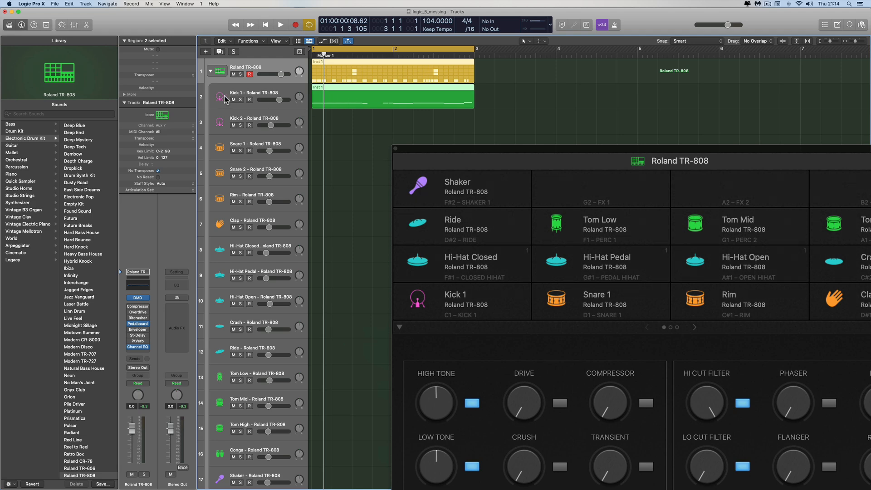
left_click(210, 72)
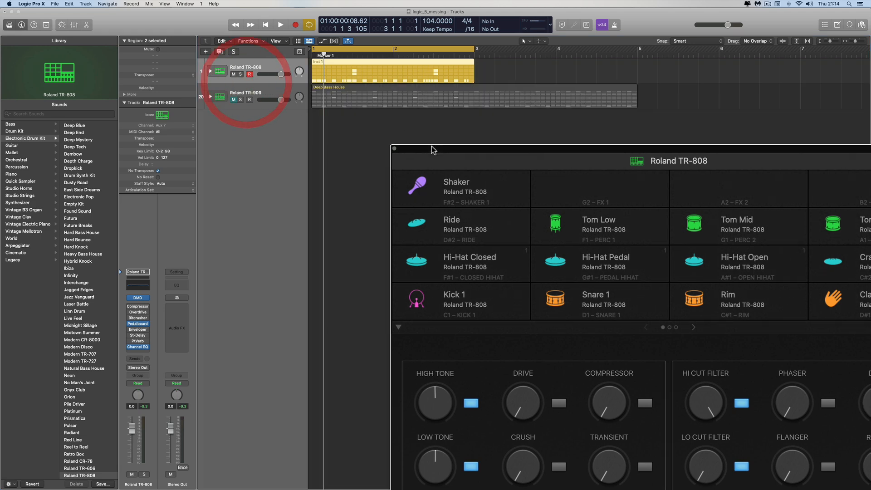
left_click_drag(439, 148, 238, 51)
left_click(263, 197)
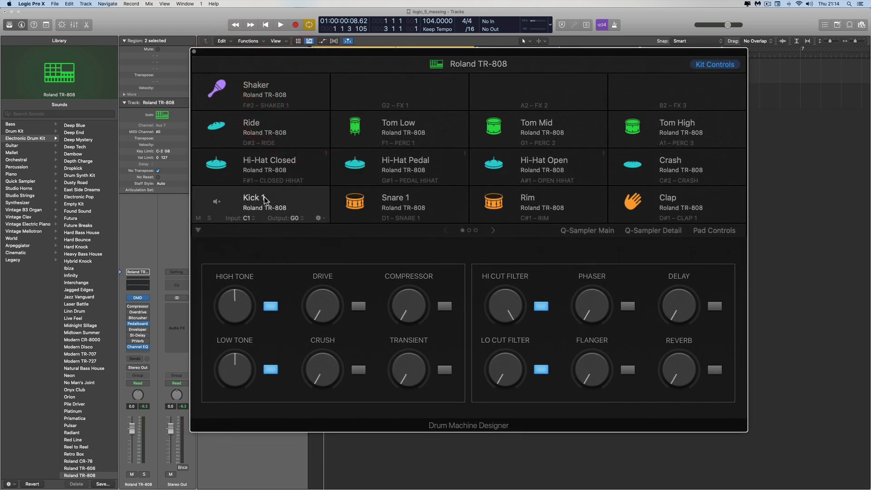
left_click(701, 232)
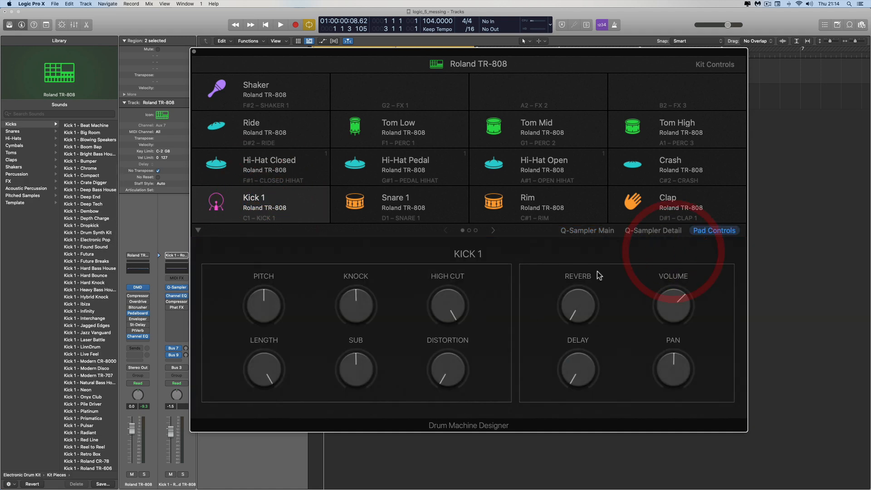
Step: Try a much lower High Cut on Kick 1 with its volume at -1.3 dB, auditioning the pattern
left_click_drag(450, 282, 446, 323)
key("space")
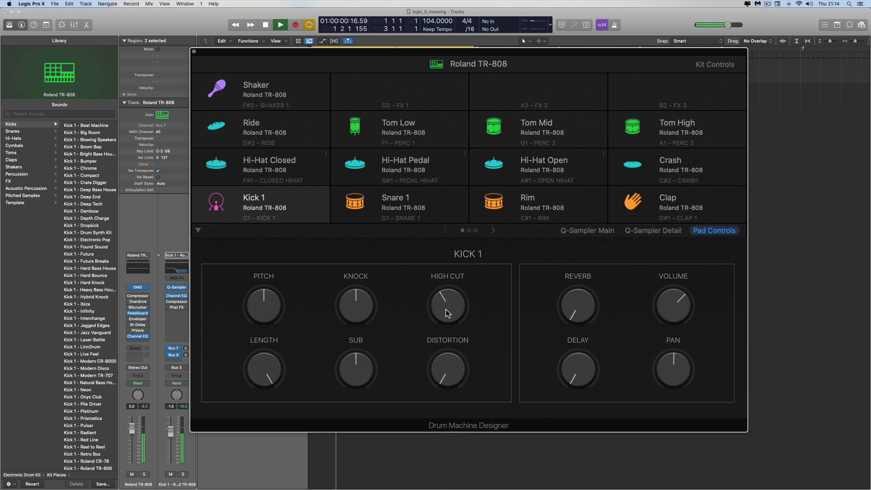
key("space")
left_click(447, 312)
mouse_move(446, 312)
left_mouse_down()
mouse_move(436, 305)
mouse_move(437, 314)
left_mouse_up()
key("space")
left_click(673, 303)
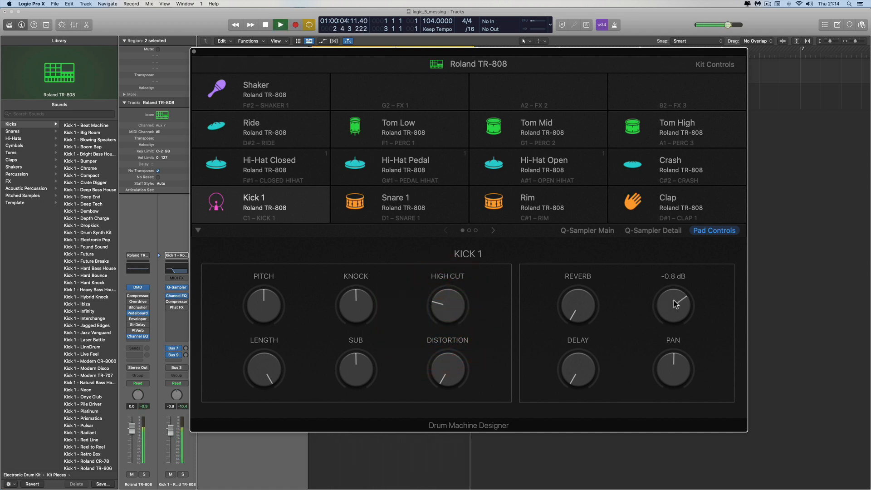
key("space")
left_click_drag(671, 302, 671, 305)
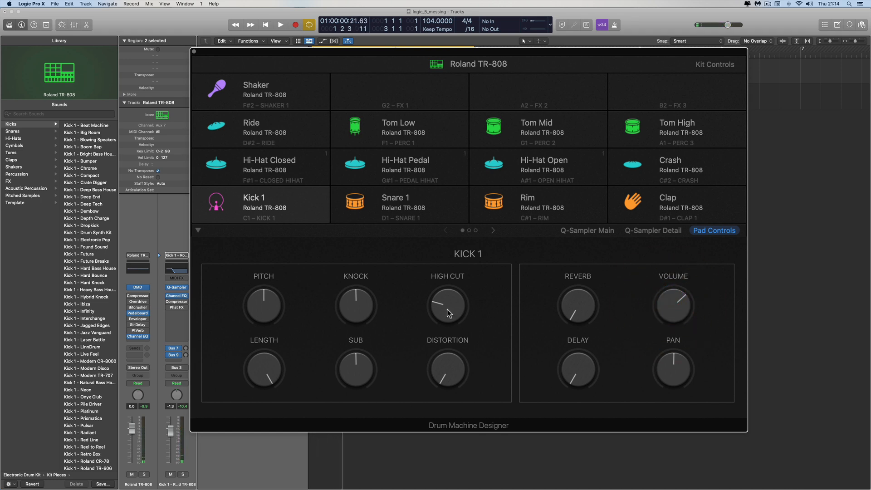
Step: Set Kick 1's High Cut to 4880 Hz and its volume to -2.1 dB while the pattern plays
key("space")
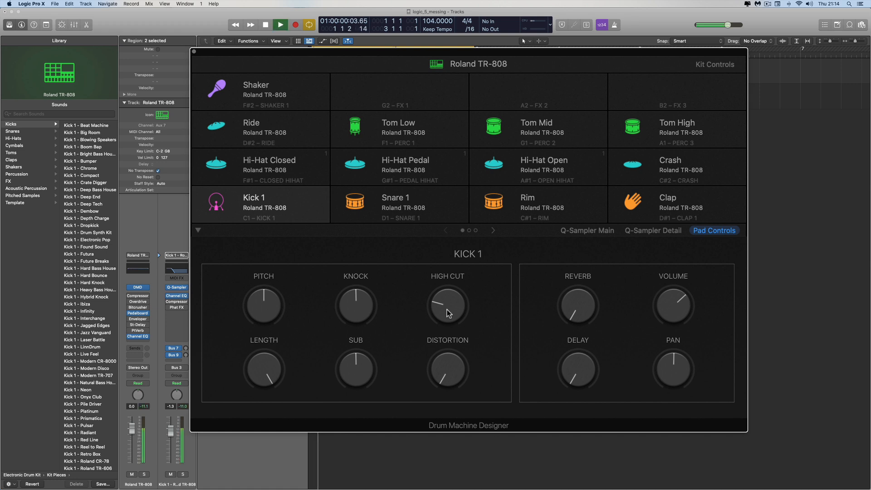
left_click_drag(445, 279, 507, 276)
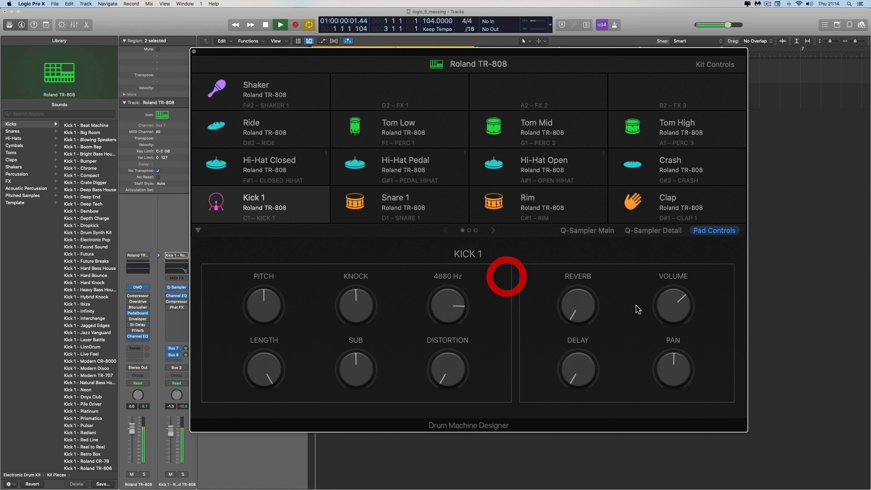
left_click_drag(662, 308, 663, 313)
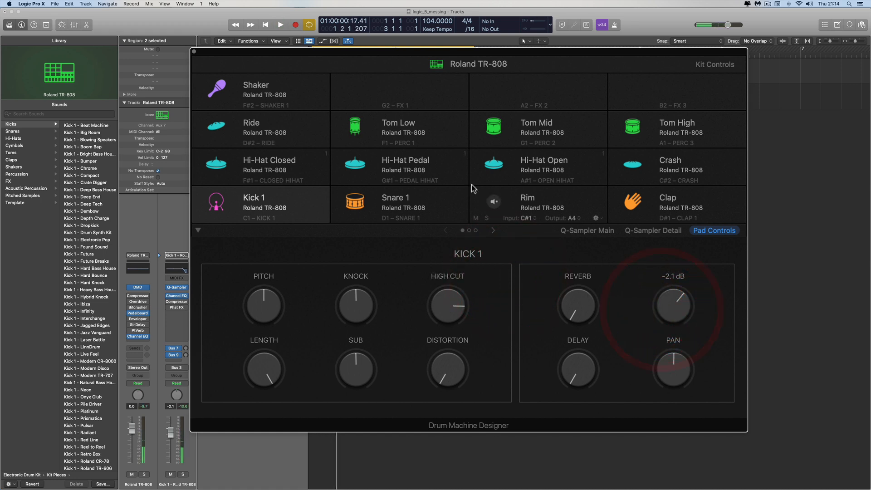
Step: Move the Drum Machine Designer window below the tracks and place the playhead past the regions at about bar 5
left_click_drag(423, 51, 465, 121)
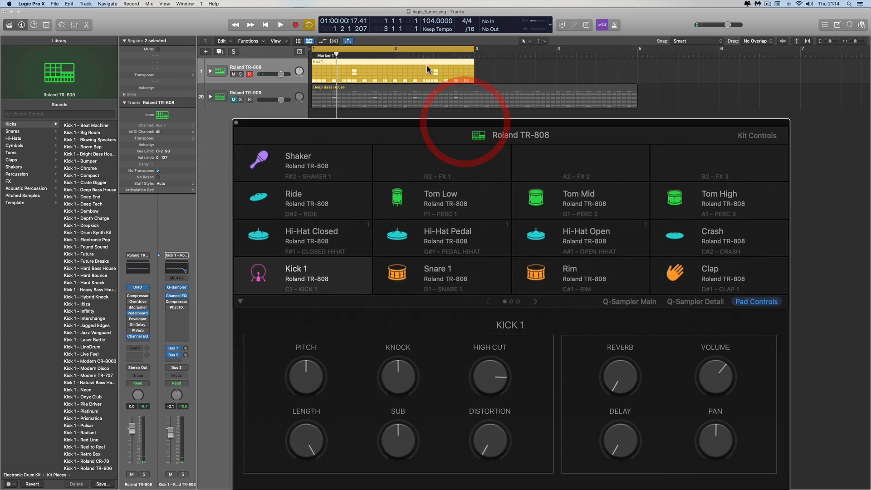
key("space")
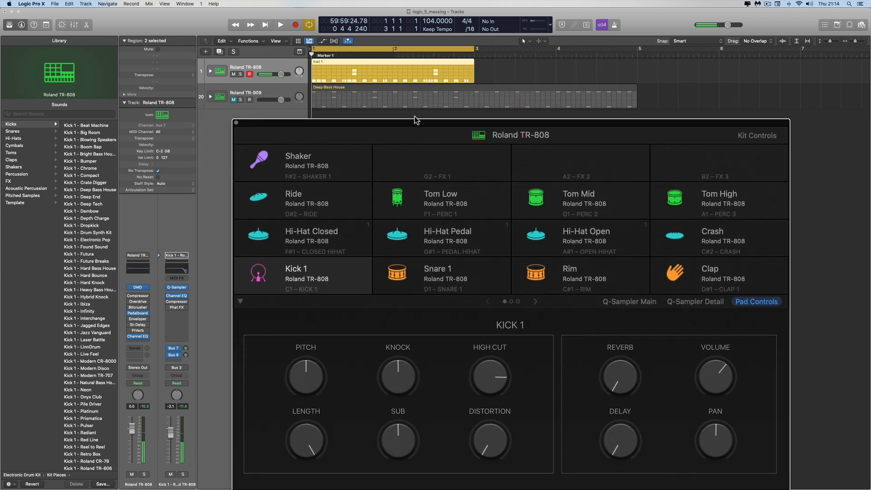
left_click_drag(312, 54, 657, 61)
Step: Place the playhead at bar 11, beyond the cycle range, and start playback with the cycle on
left_click_drag(855, 41, 761, 50)
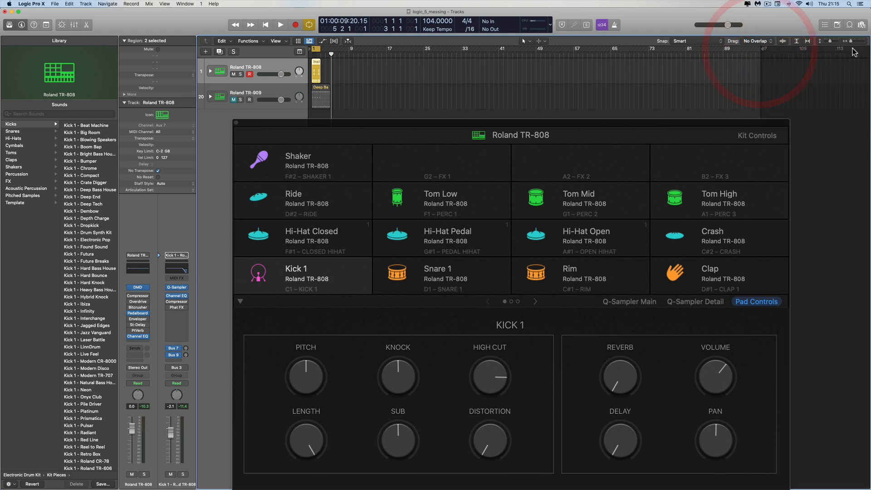
left_click_drag(851, 41, 851, 42)
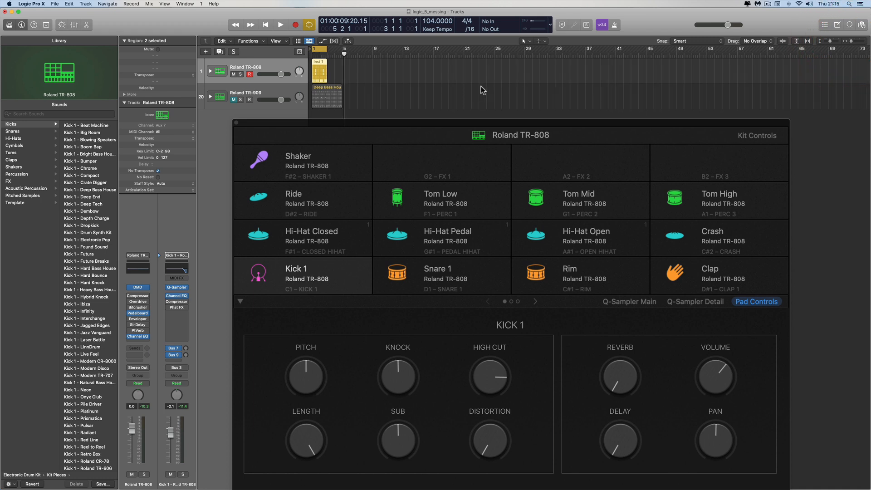
left_click_drag(473, 119, 464, 101)
left_click(470, 105)
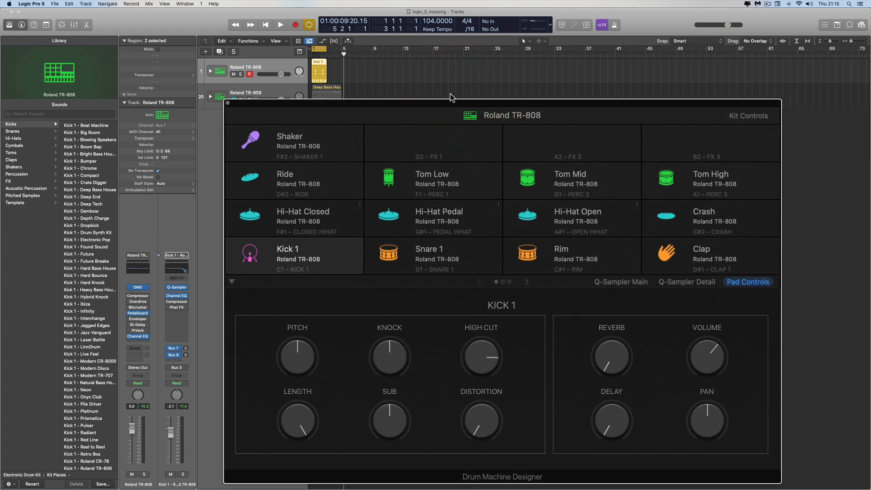
left_click_drag(345, 55, 391, 56)
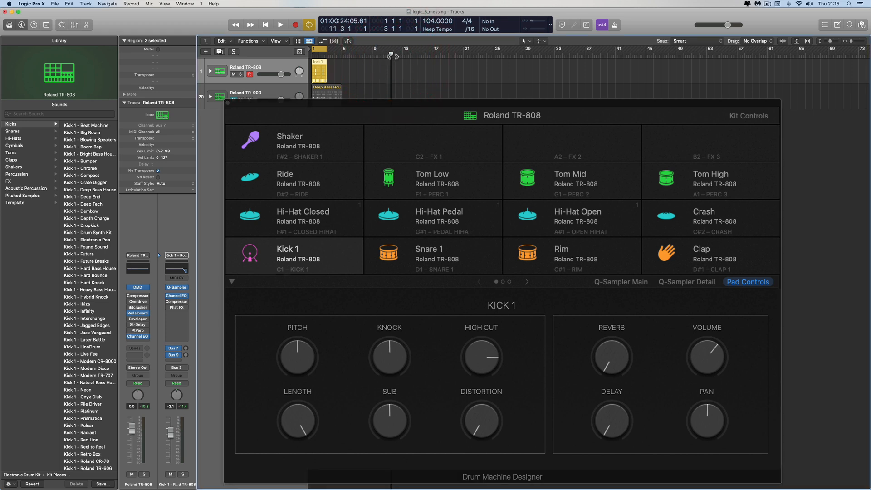
key("space")
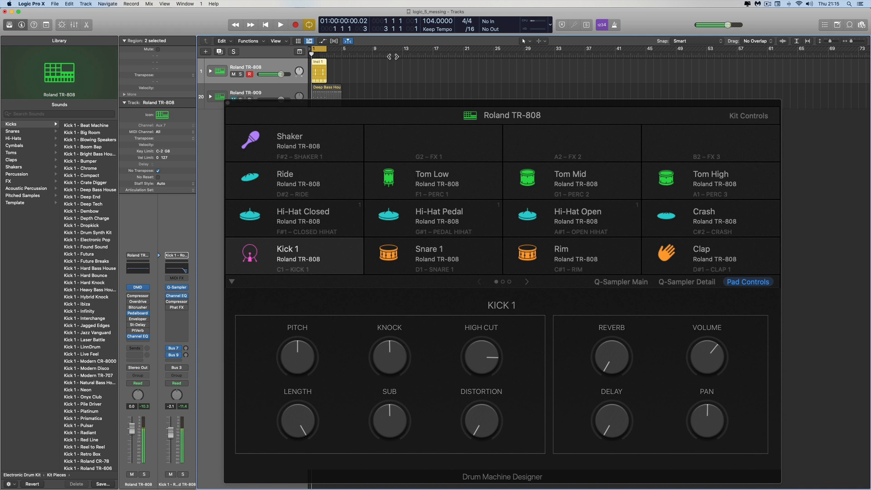
Step: Turn off the cycle range and play from about bar 13, stopping back at the project start
left_click(321, 48)
left_click(401, 54)
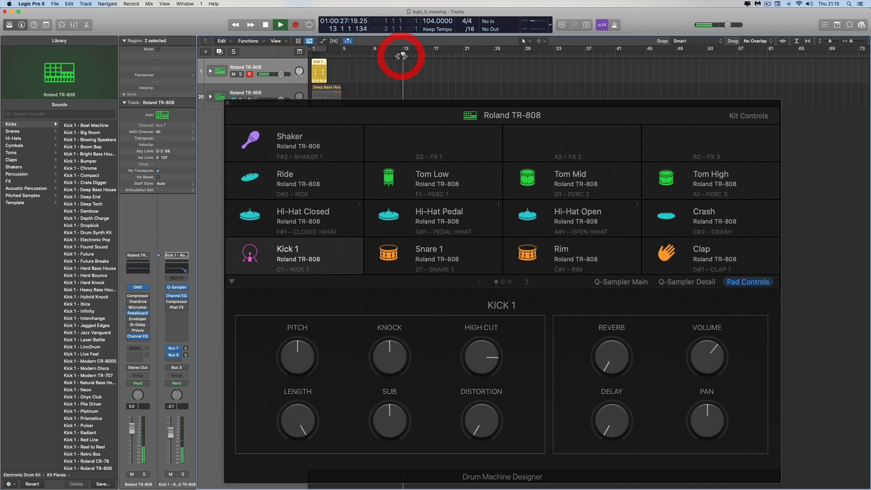
key("space")
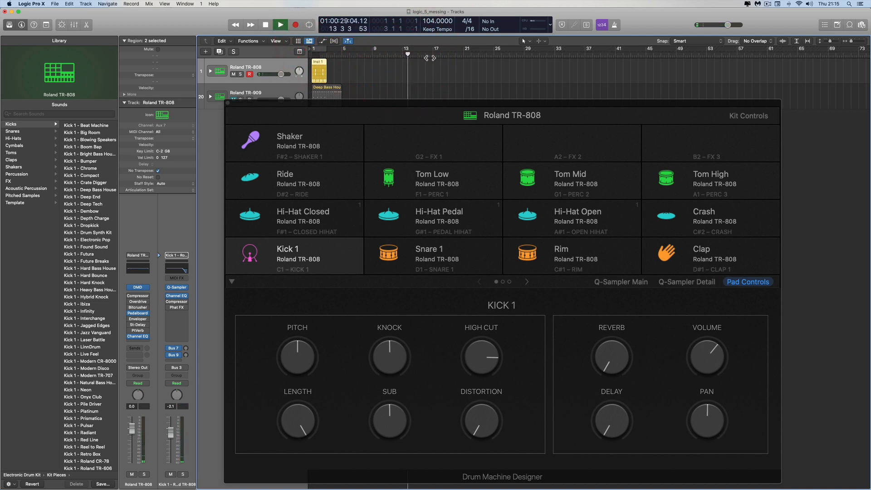
left_click(265, 26)
left_click(265, 26)
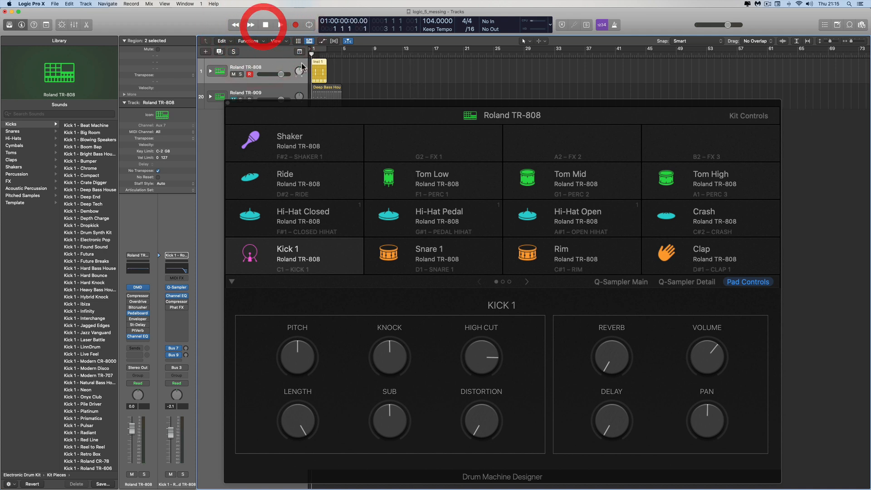
Step: Play the pattern from the start without cycling, jumping the playhead past the regions and back into bar 1
key("space")
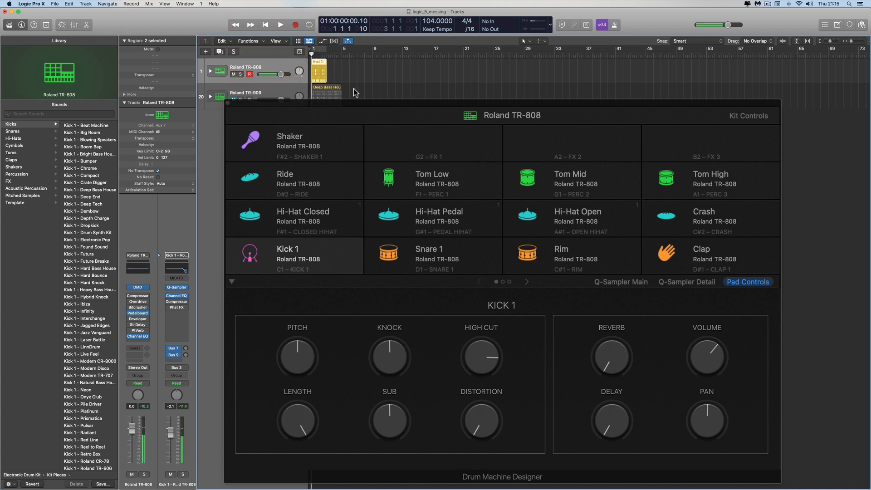
left_click(361, 57)
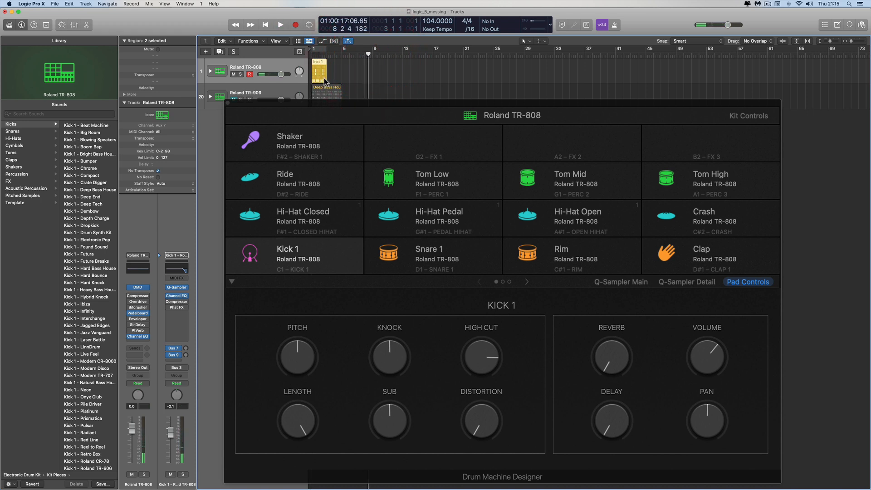
left_click(320, 56)
Step: Close the Roland TR-808 Drum Machine Designer window to leave only the Tracks area with both drum regions
left_click_drag(341, 102, 346, 86)
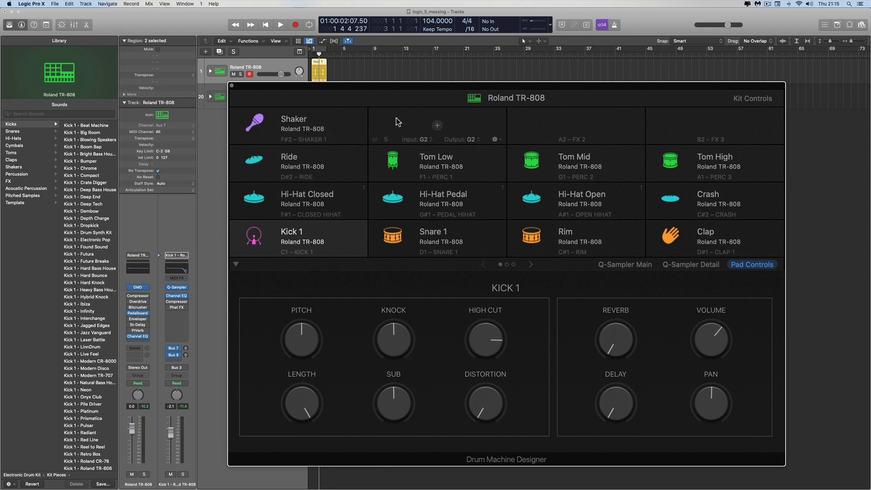
left_click(232, 85)
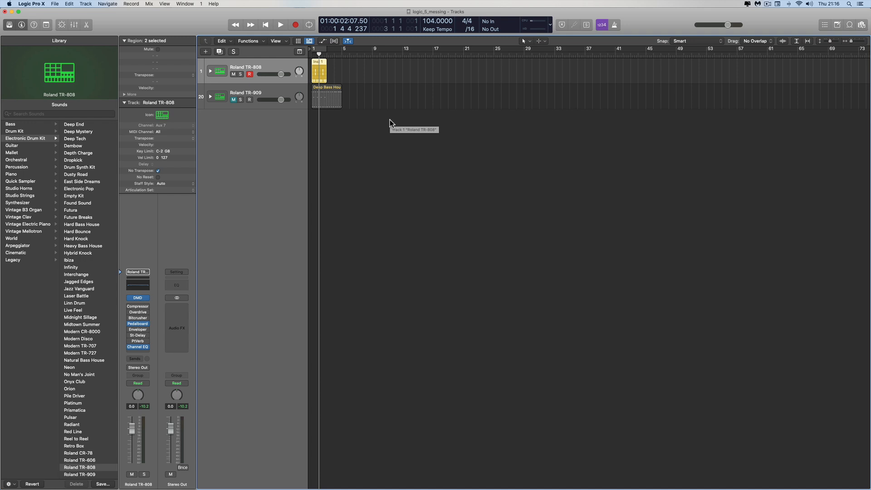
left_click_drag(852, 43, 854, 41)
scroll(651, 99, "left", 3)
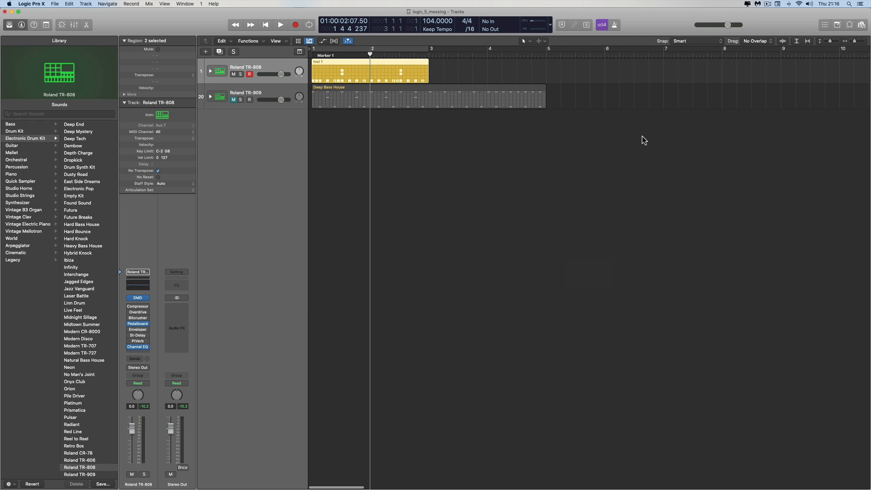